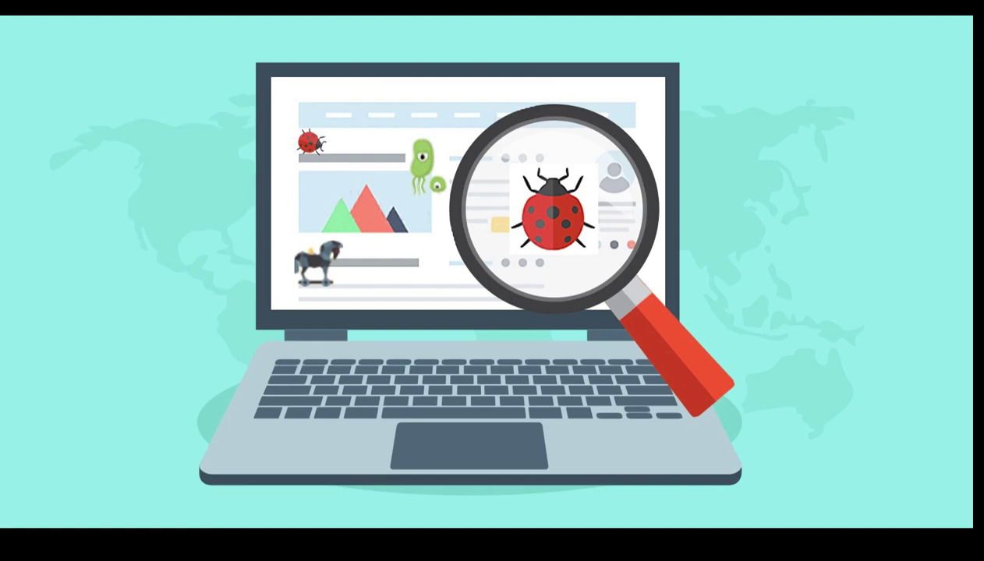
mouse_move(411, 263)
mouse_move(446, 305)
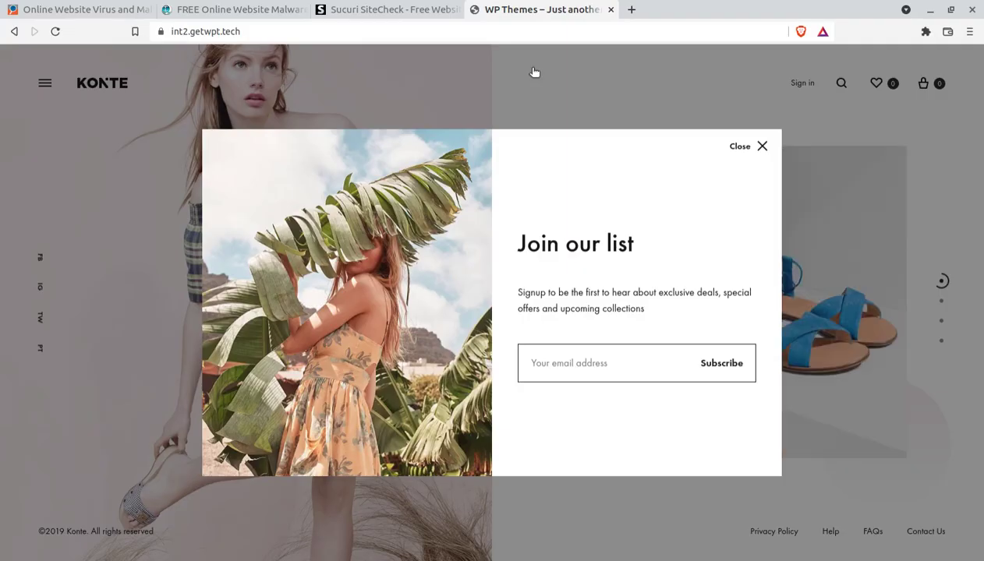
Dismiss the newsletter sign-up popup and look through the home page slides of the int2.getwpt.tech store
left_click(760, 147)
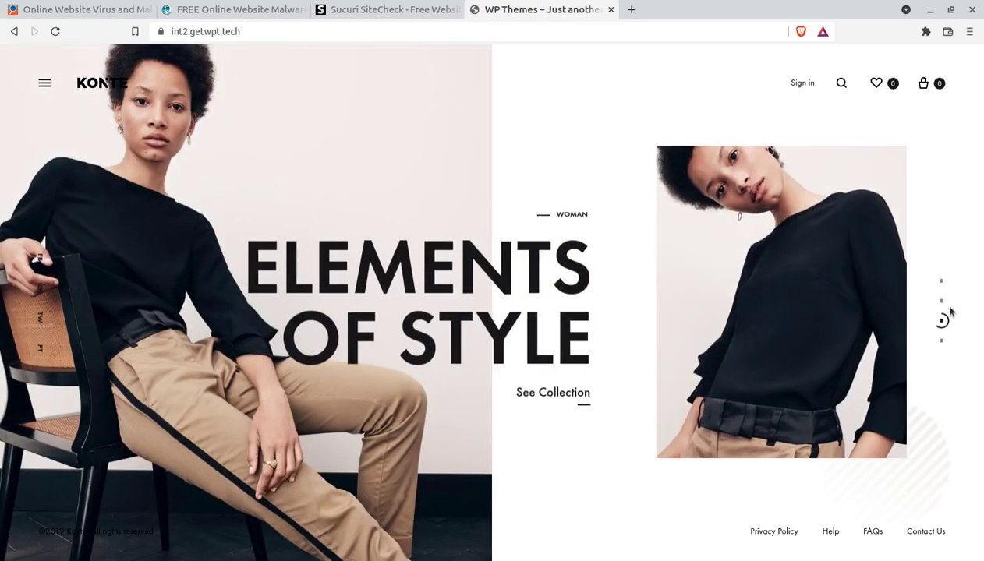
left_click(942, 303)
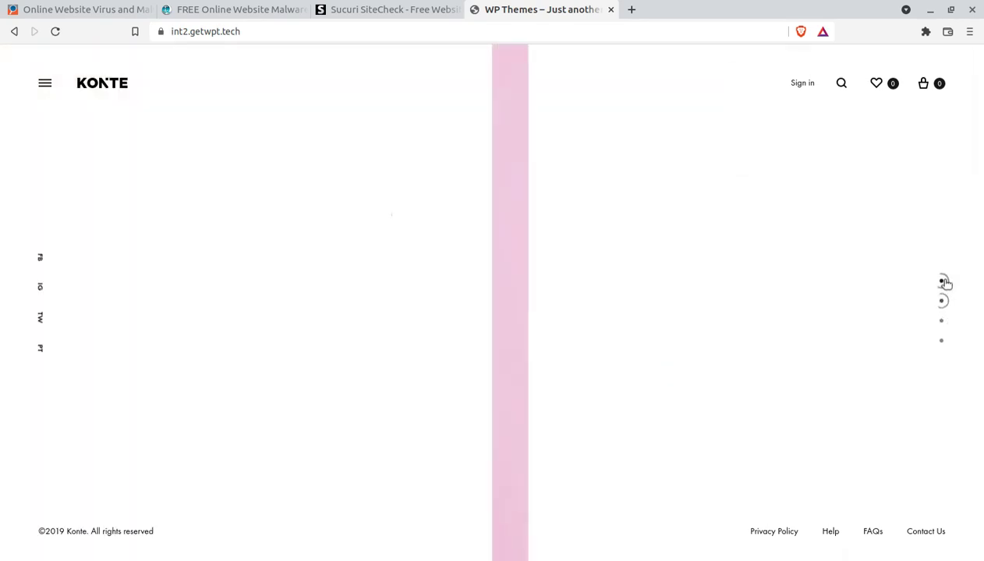
left_click(941, 280)
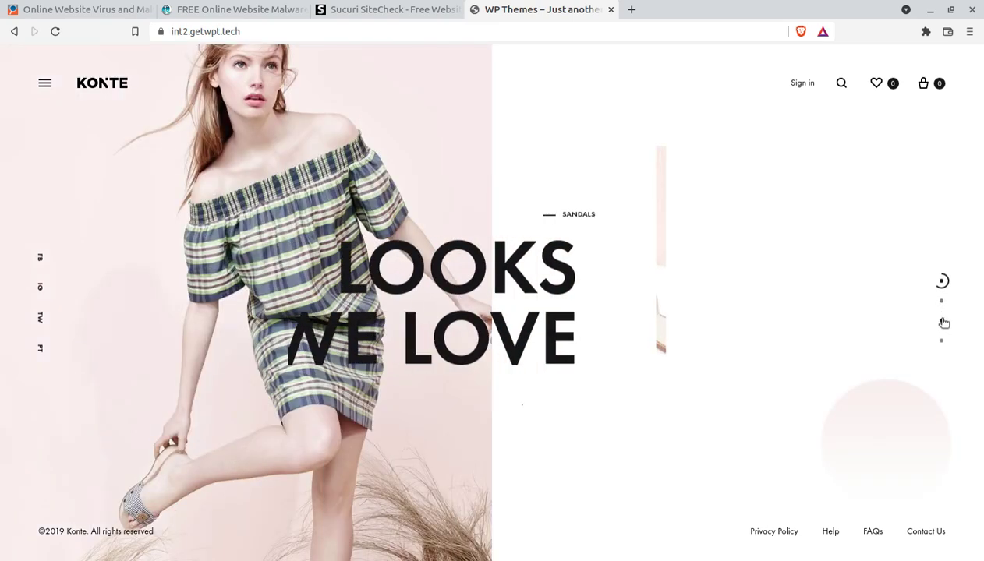
left_click(942, 320)
left_click(943, 341)
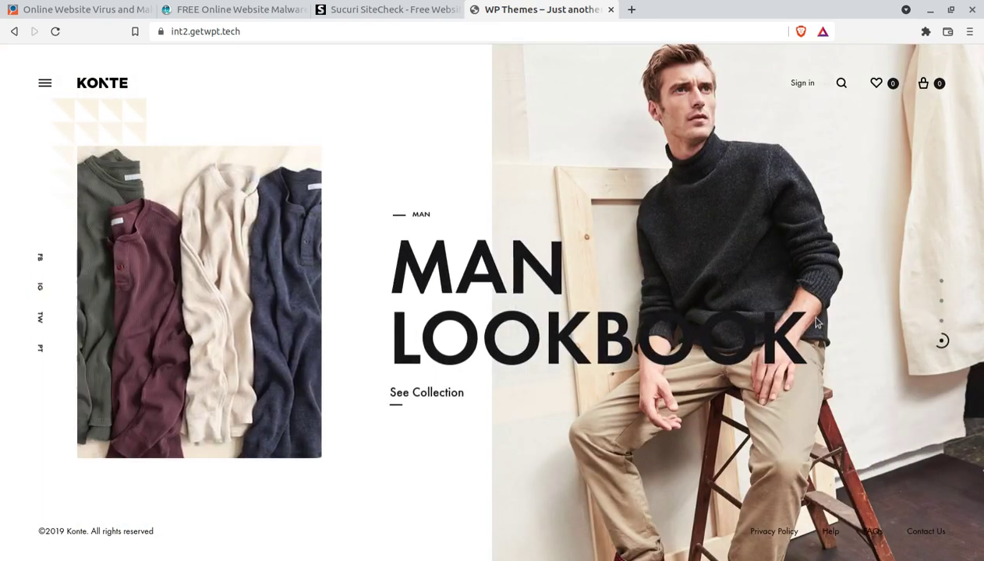
Bring up the Sucuri SiteCheck scanner page and copy the web address of the int2.getwpt.tech store
left_click(380, 11)
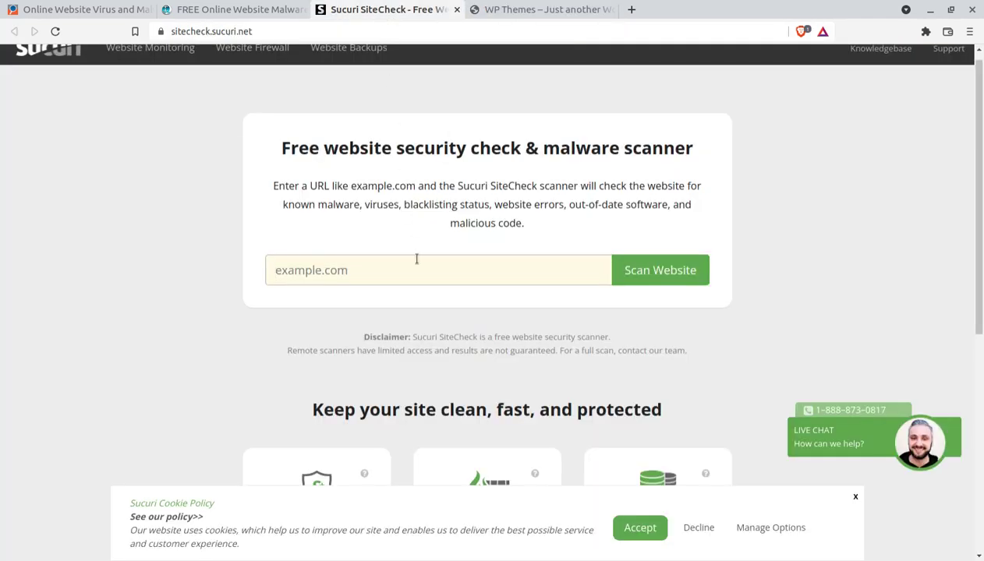
scroll(159, 295, "up", 1)
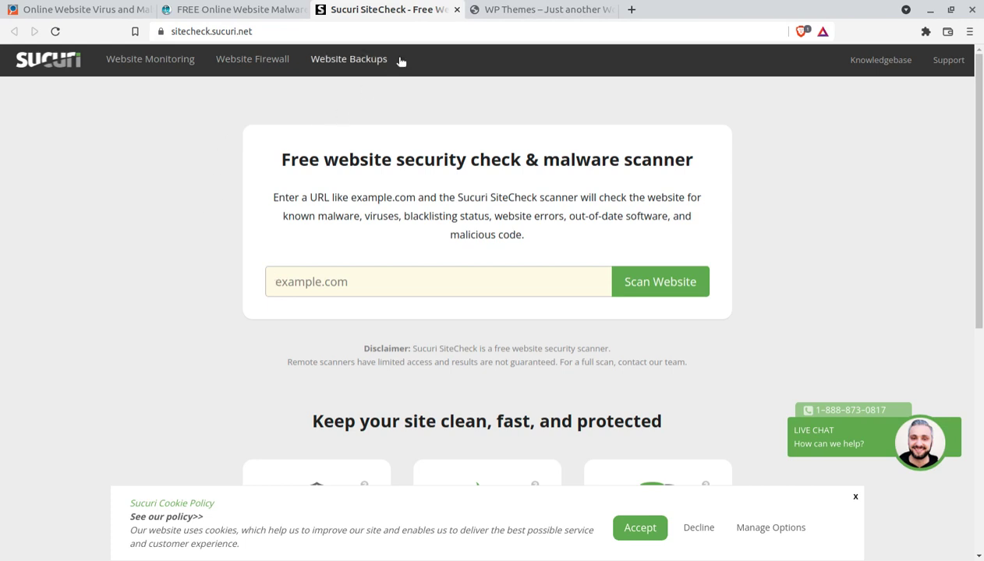
left_click(511, 11)
left_click(286, 30)
key("ctrl+c")
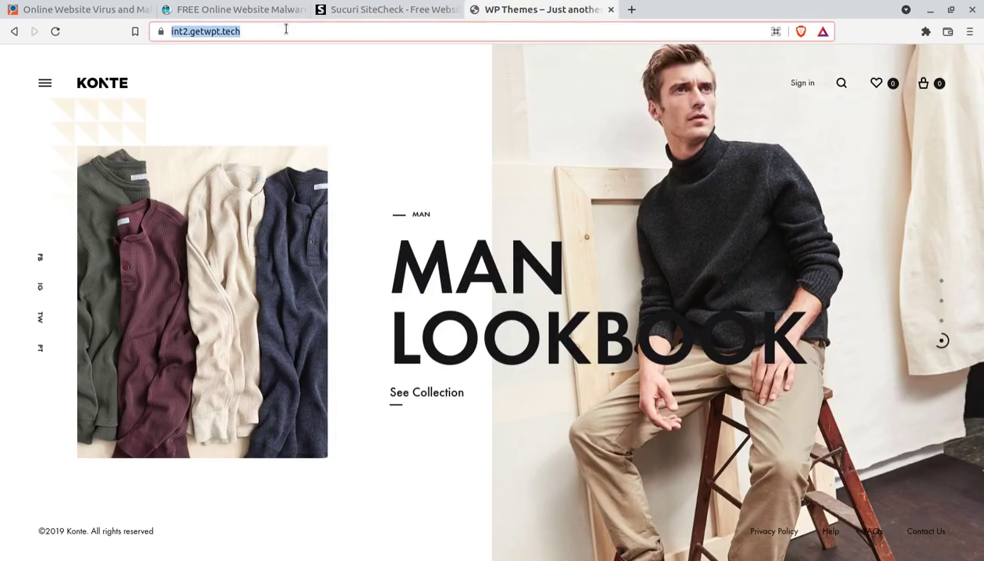
left_click(382, 14)
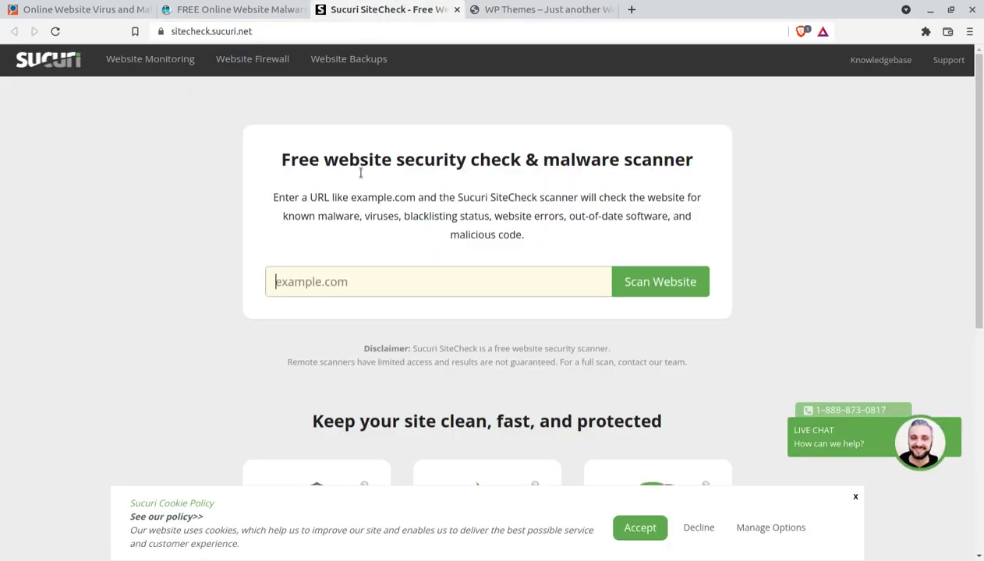
left_click(344, 281)
key("ctrl+v")
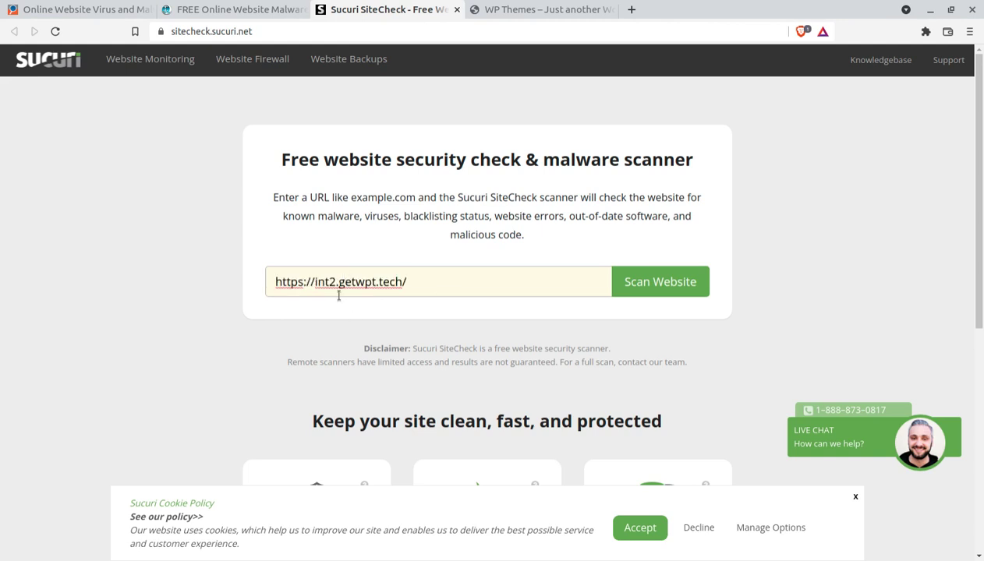
left_click_drag(303, 279, 270, 278)
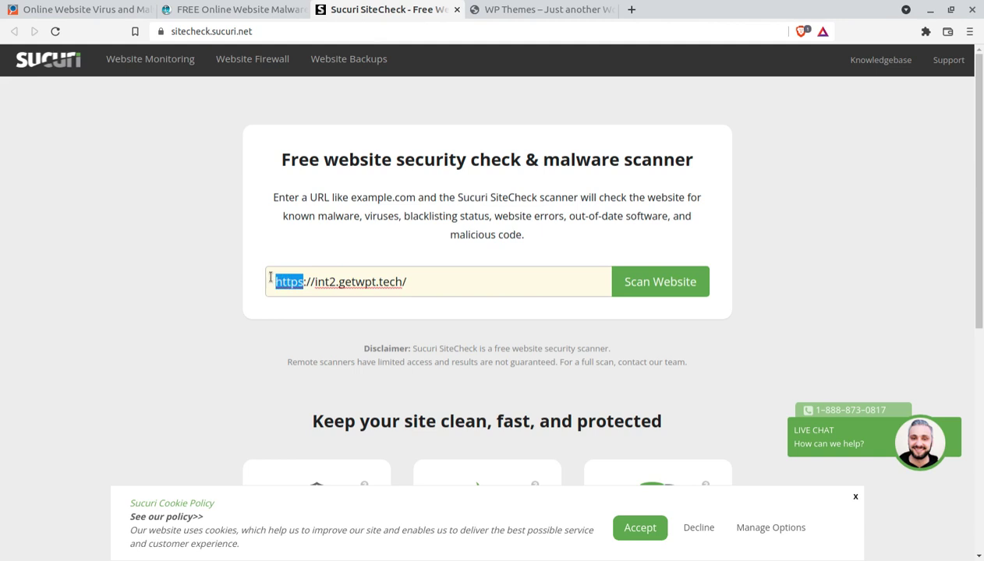
left_click(215, 260)
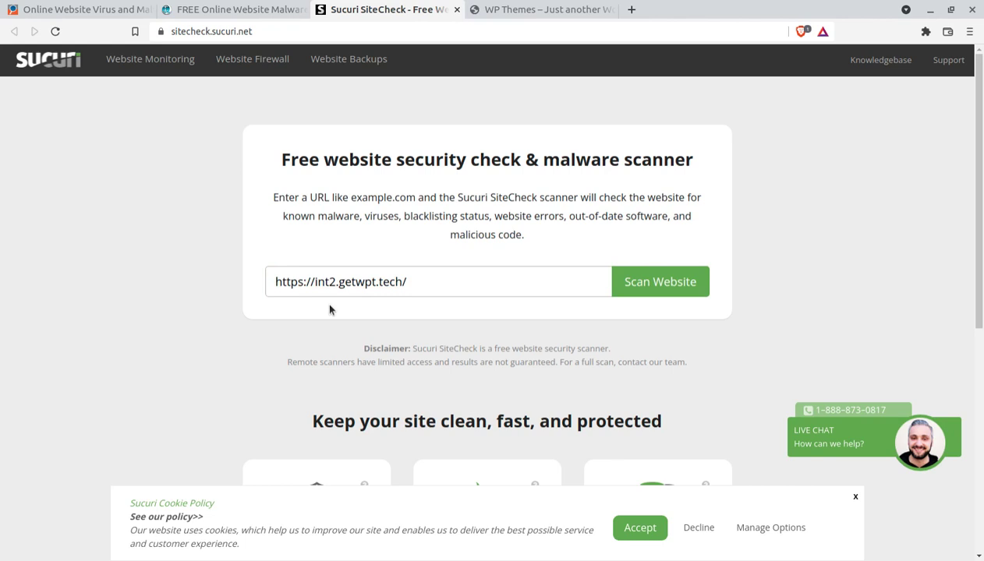
left_click(644, 291)
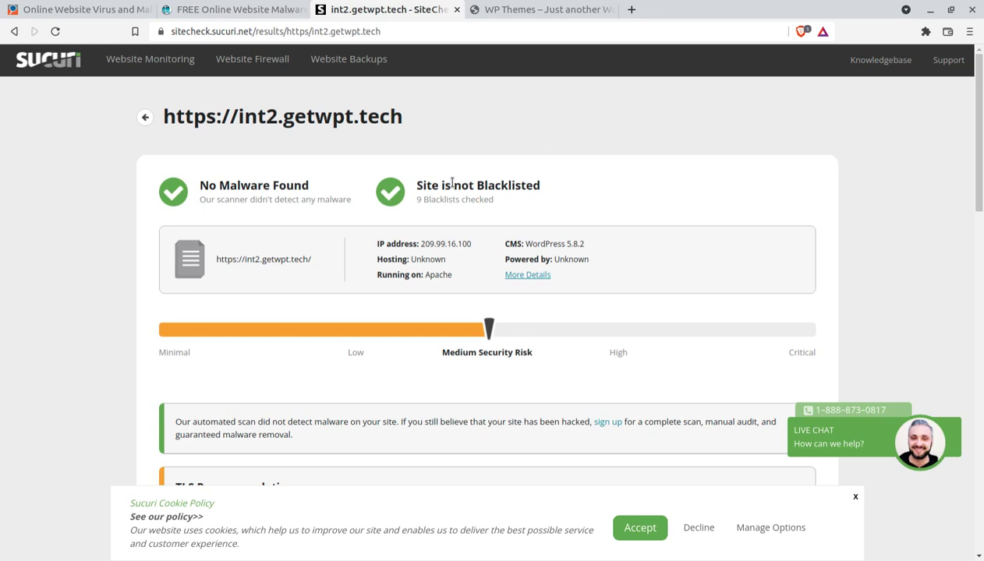
Review the scan report's malware and blacklist status, risk rating and TLS Recommendations, dismissing the cookie notice
scroll(564, 208, "down", 3)
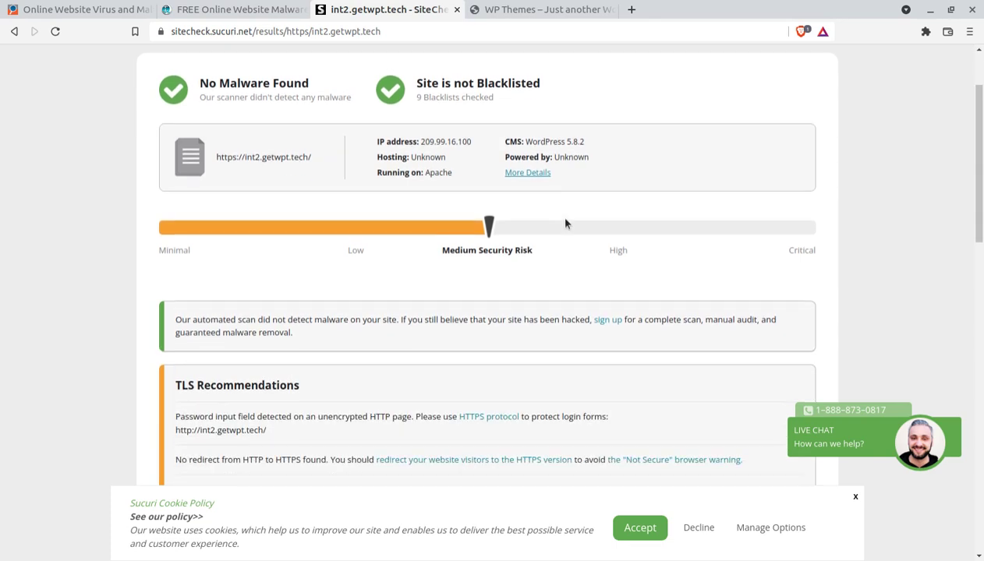
scroll(566, 224, "up", 2)
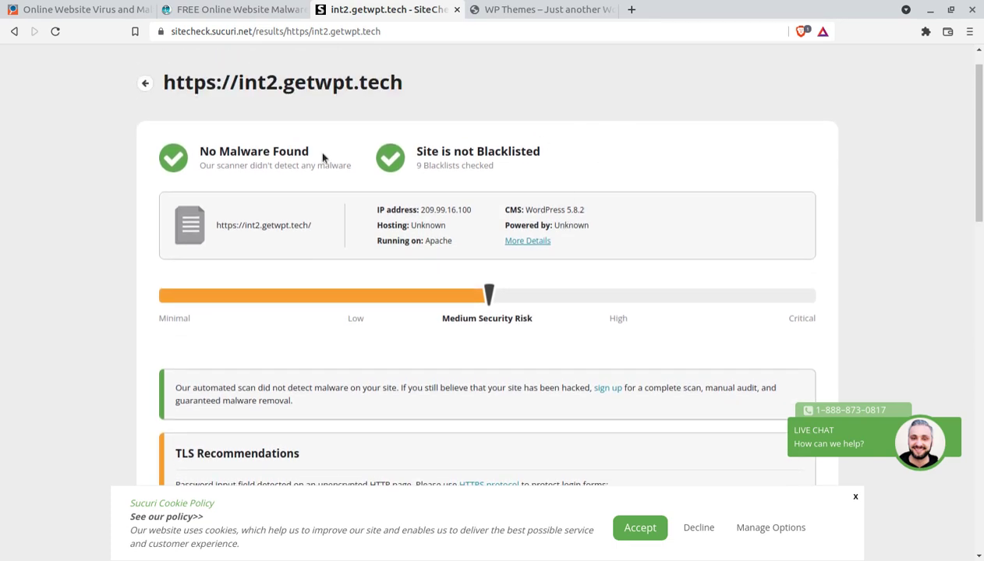
triple_click(191, 161)
left_click(856, 496)
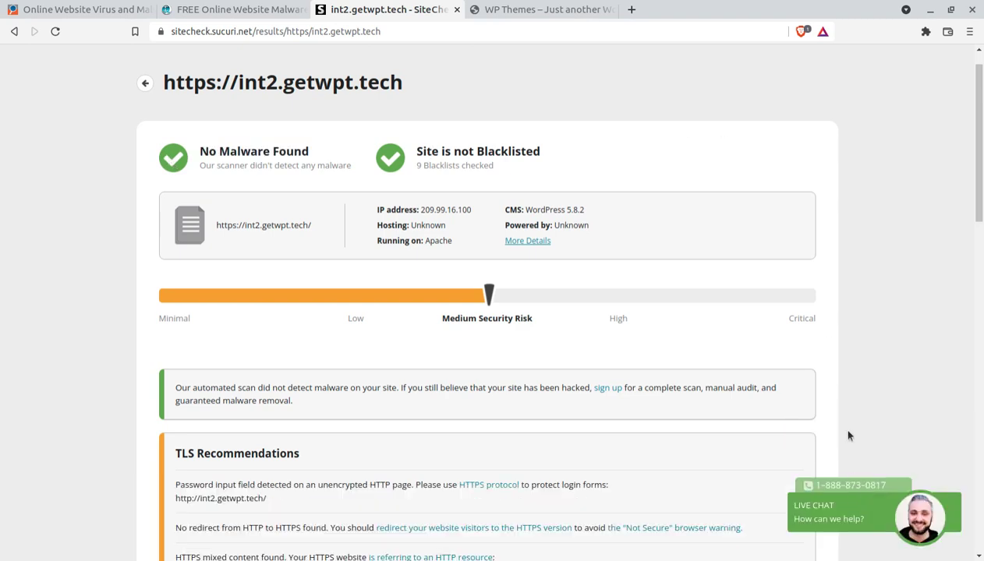
scroll(487, 276, "down", 2)
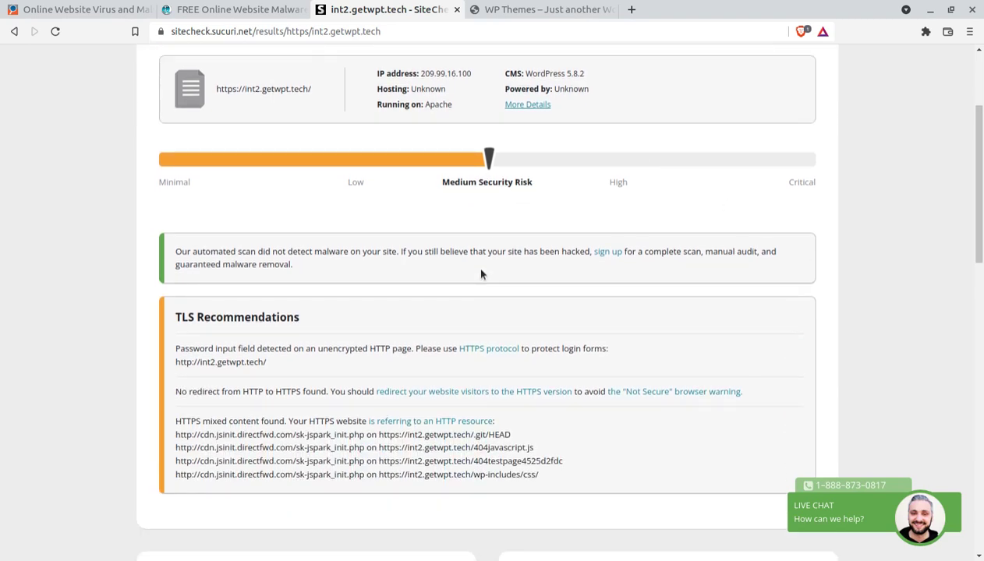
scroll(481, 274, "up", 2)
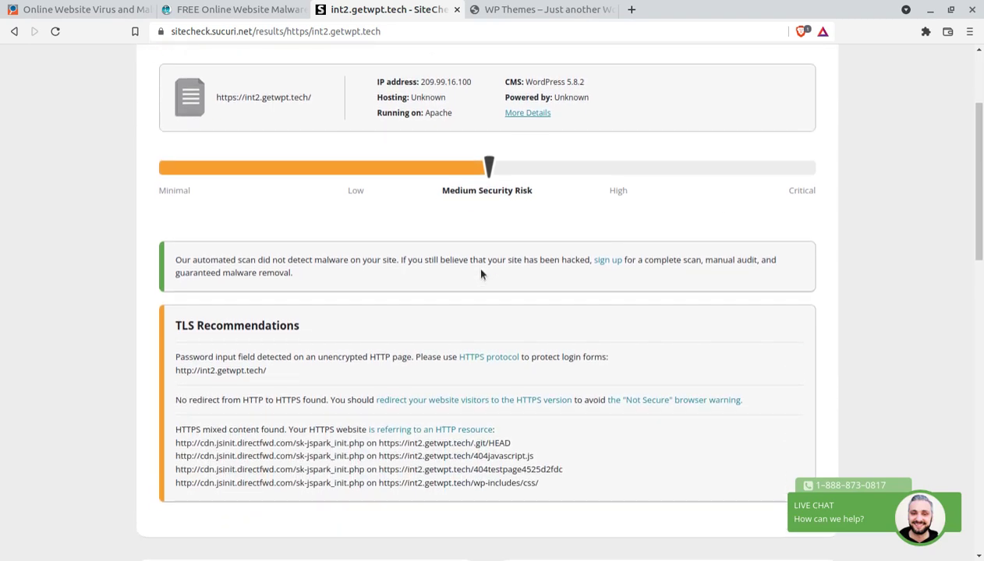
scroll(481, 272, "up", 1)
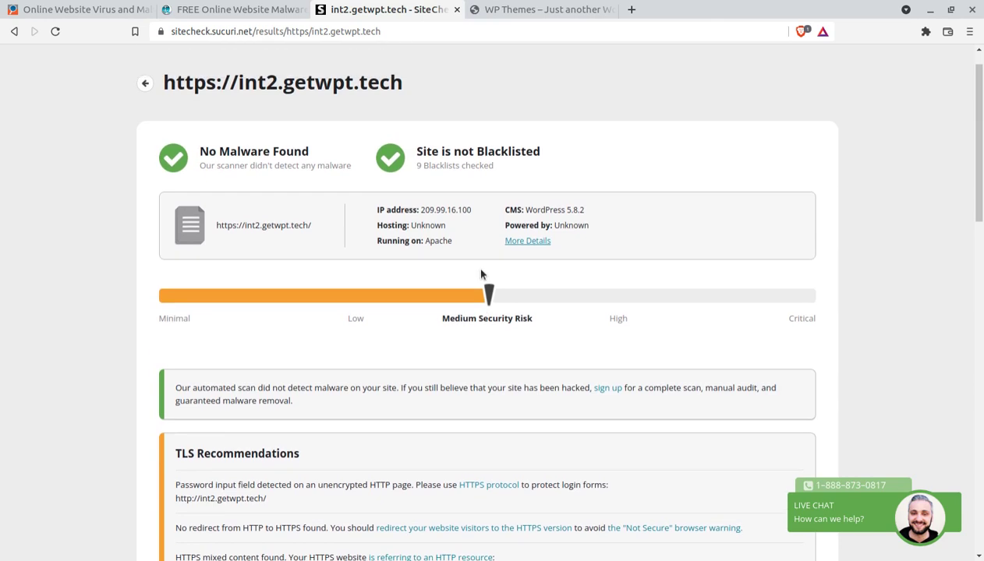
left_click_drag(175, 82, 401, 85)
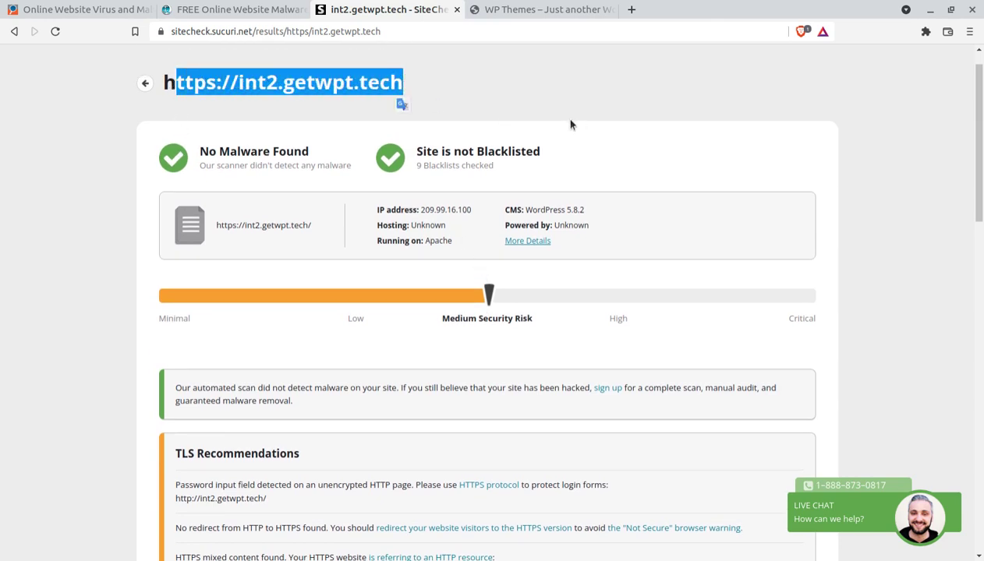
scroll(570, 125, "up", 1)
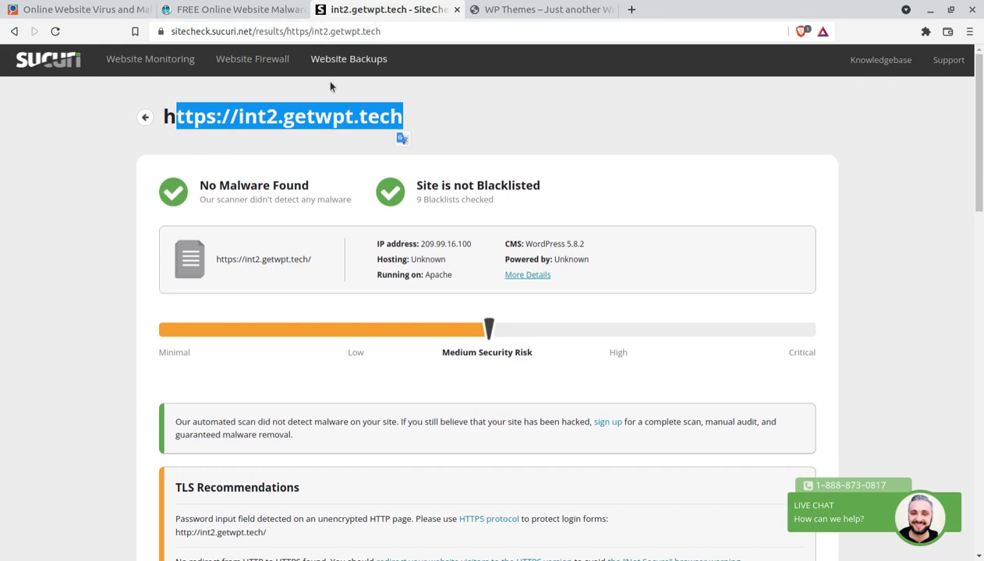
left_click(234, 16)
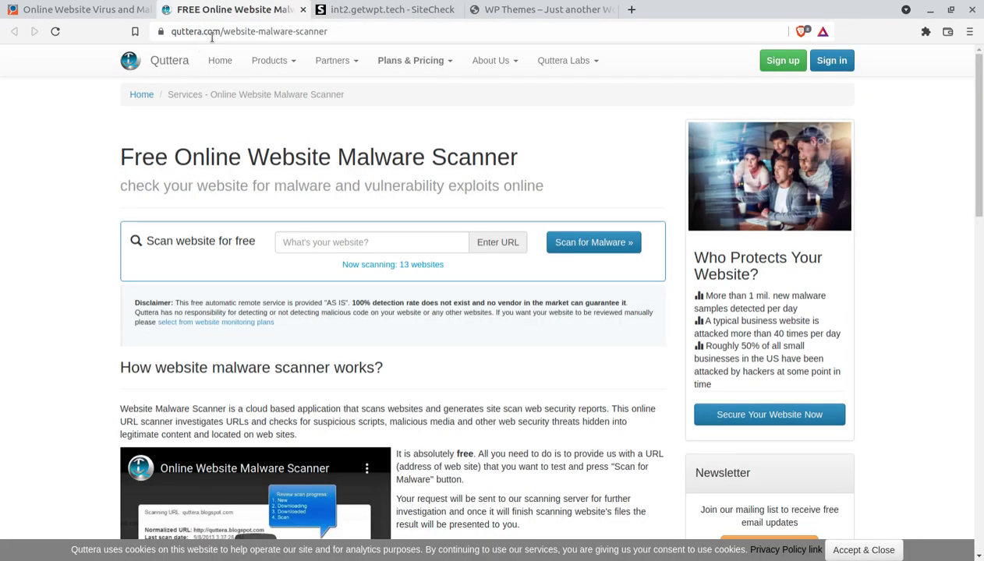
left_click_drag(223, 31, 358, 31)
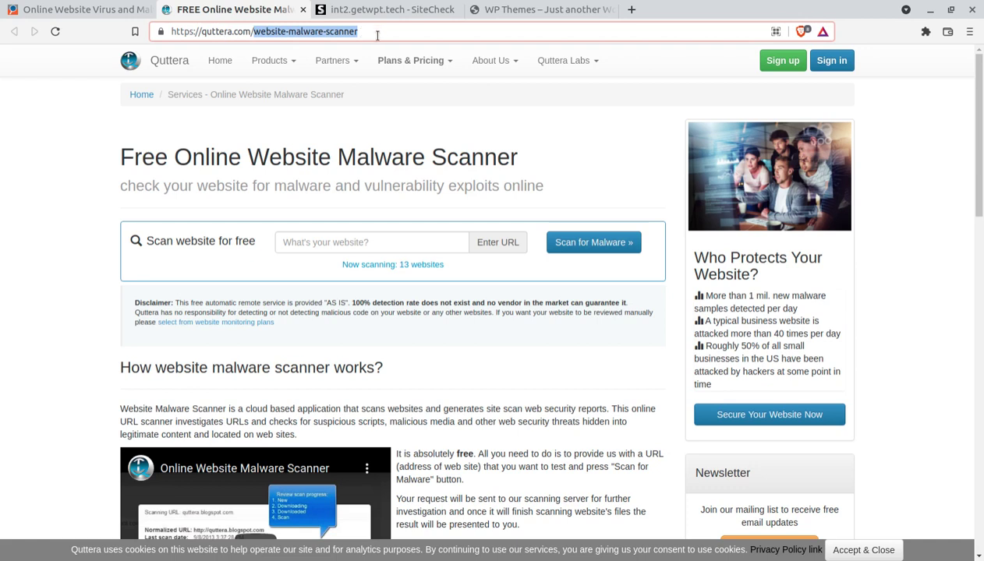
left_click(81, 116)
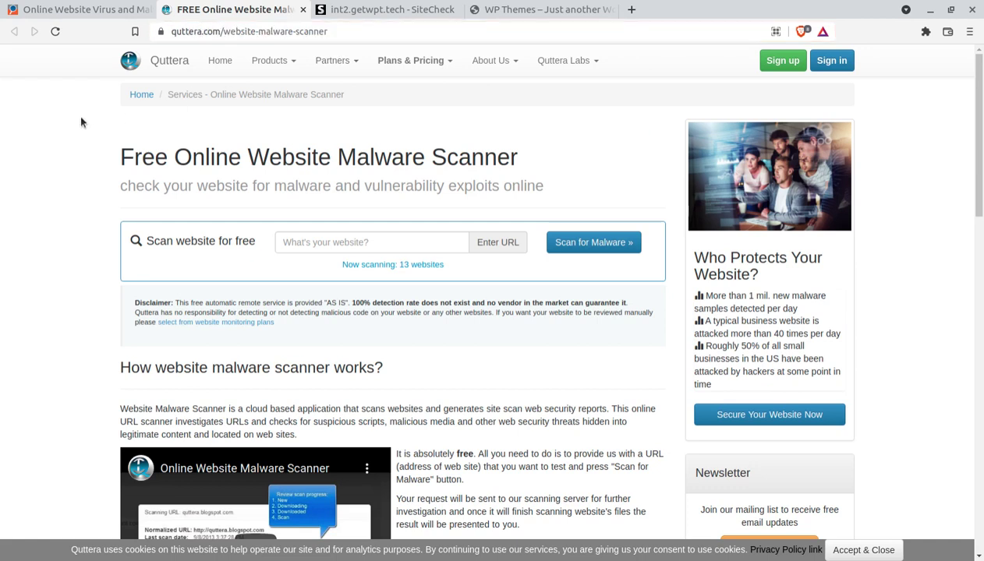
left_click(308, 243)
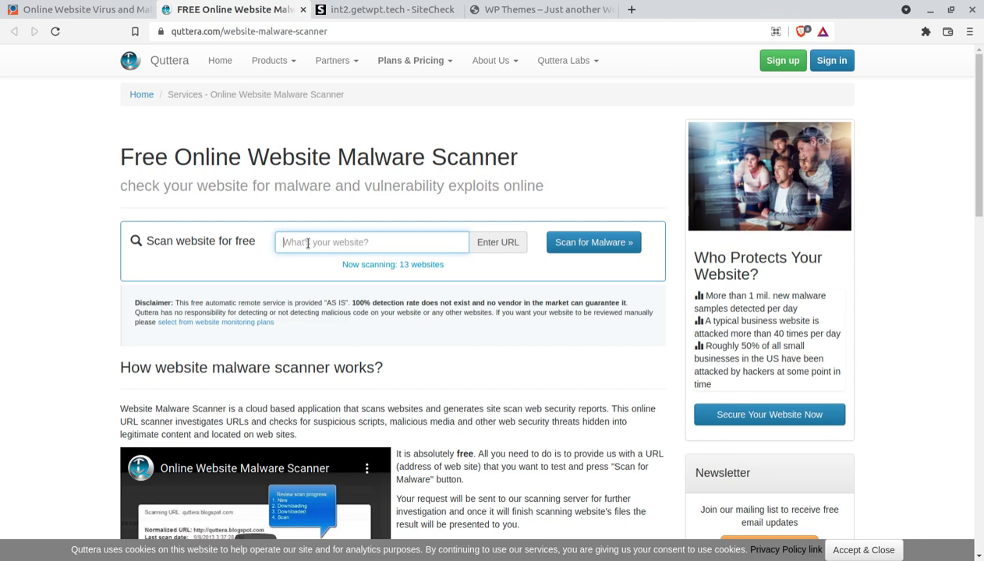
key("ctrl+v")
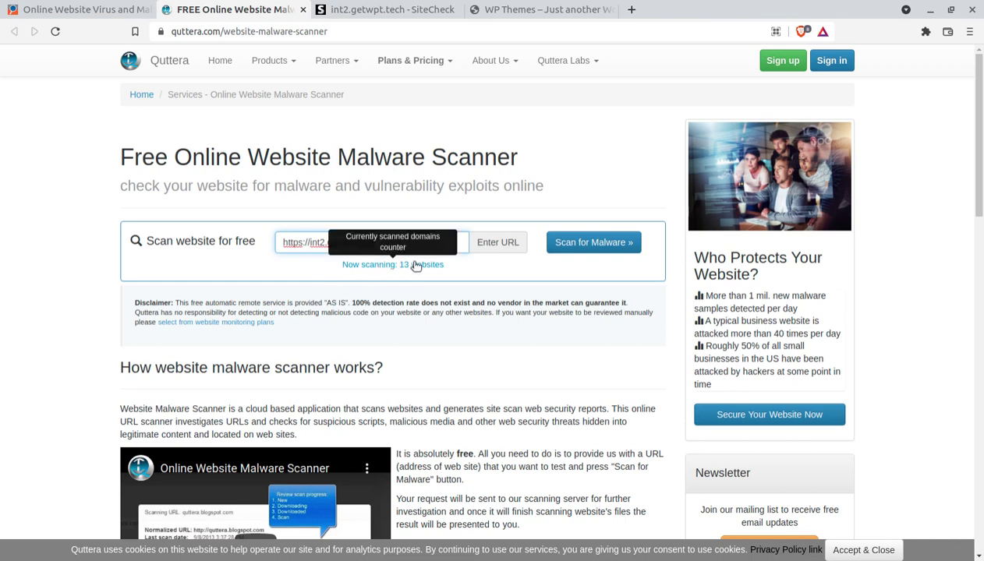
left_click(581, 243)
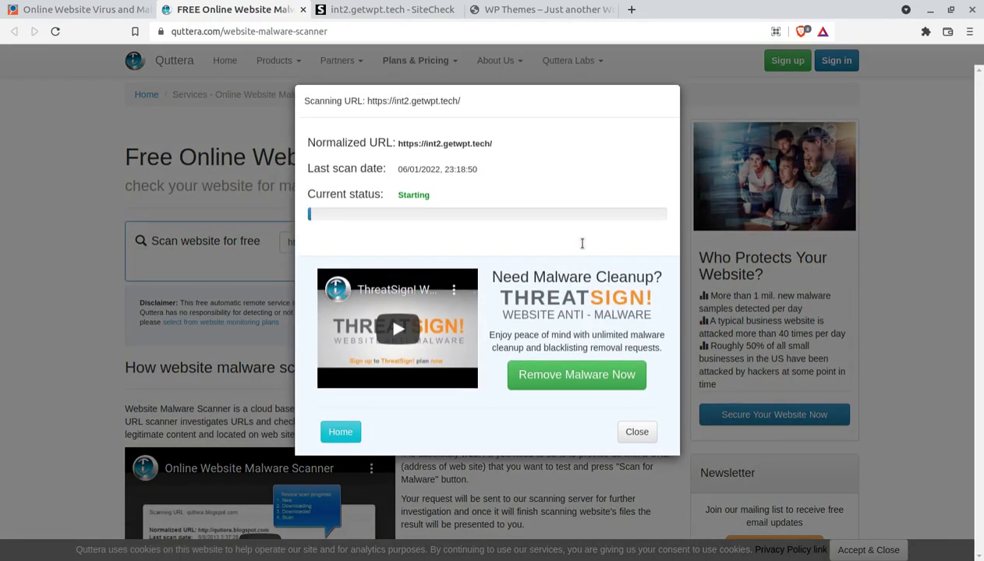
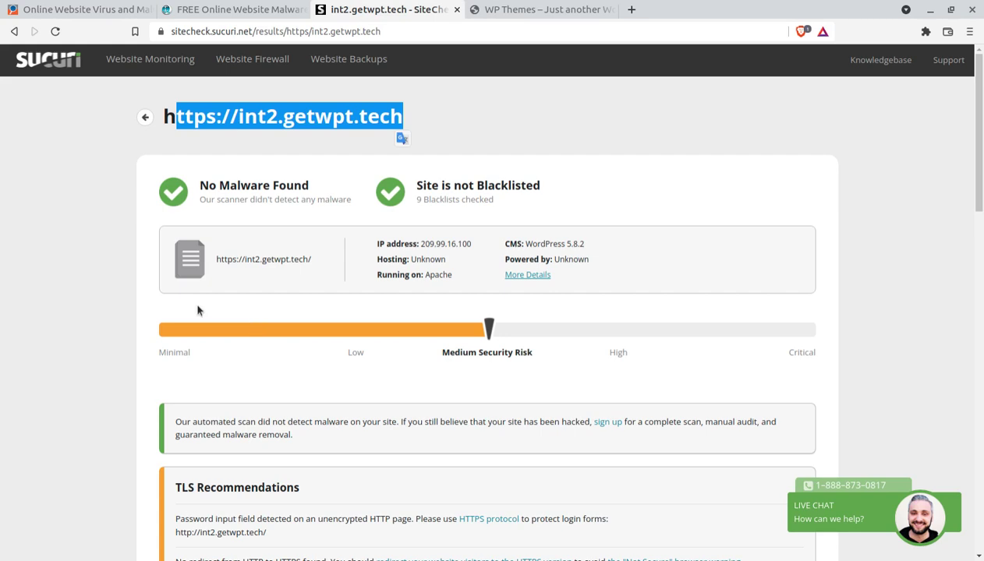
Examine the Sucuri report's TLS Recommendations, Website Malware & Security, Website Blacklist Status and CMS details
scroll(197, 310, "down", 3)
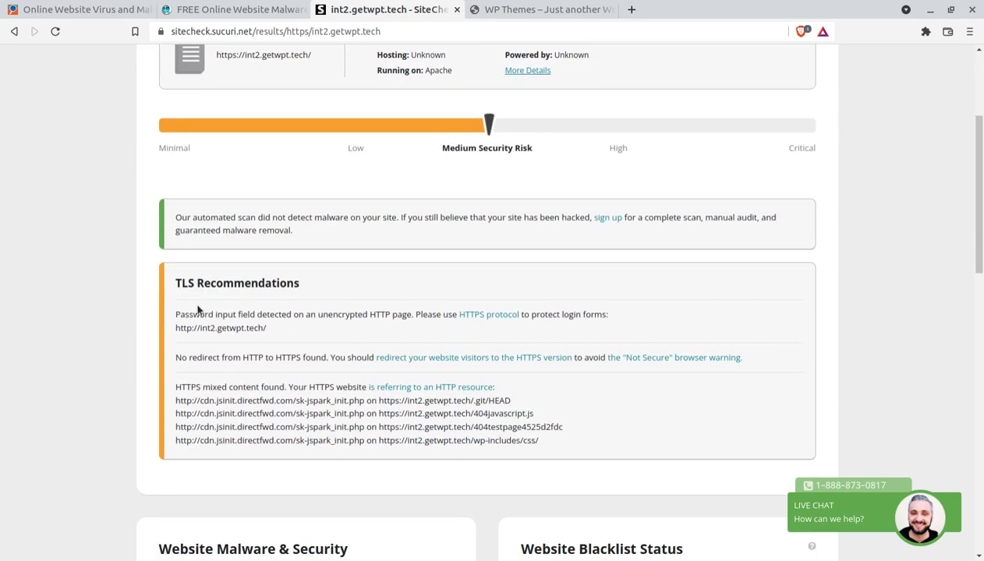
scroll(198, 311, "up", 1)
scroll(198, 310, "up", 2)
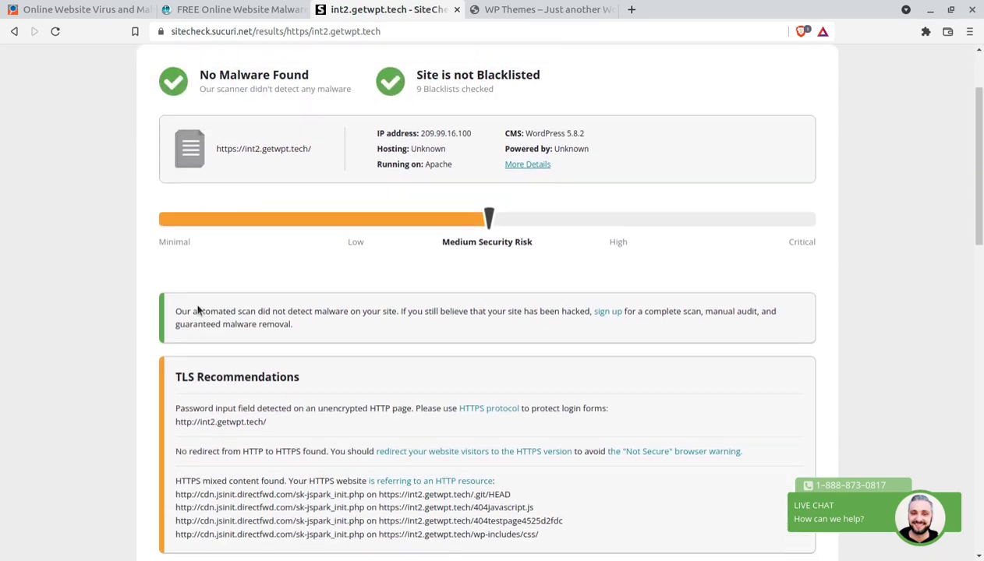
scroll(197, 310, "down", 5)
scroll(198, 310, "down", 1)
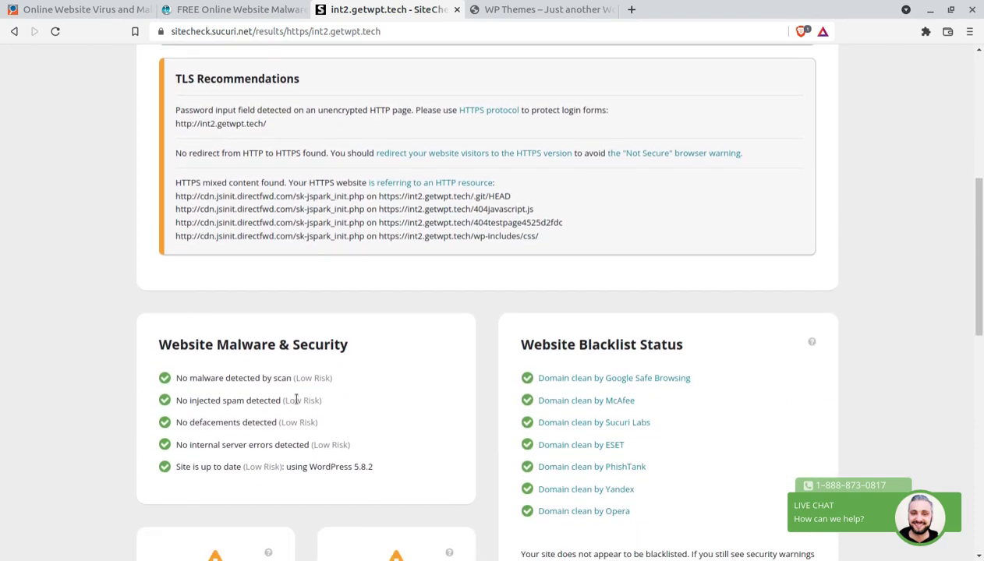
scroll(375, 446, "down", 3)
scroll(375, 446, "down", 1)
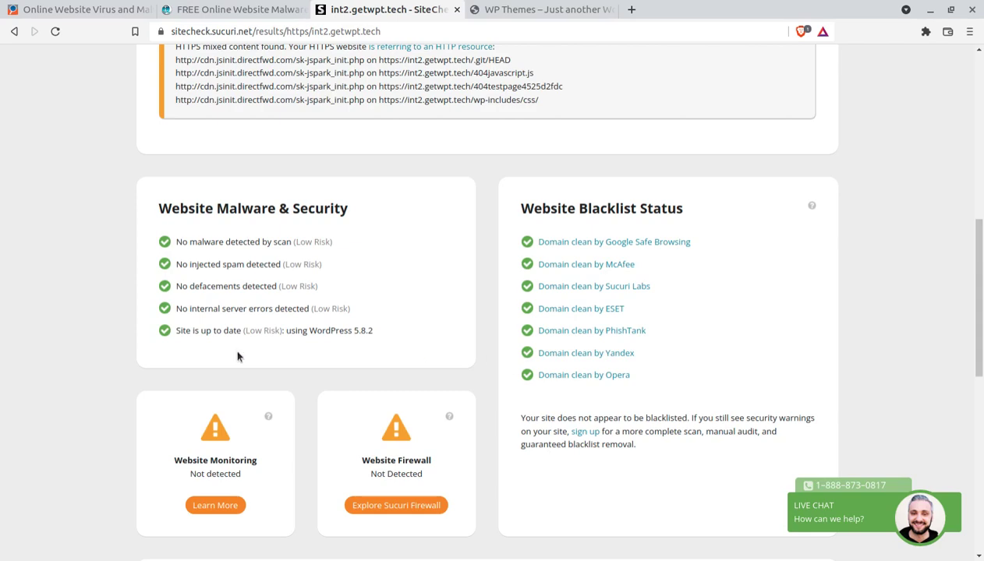
scroll(234, 349, "up", 3)
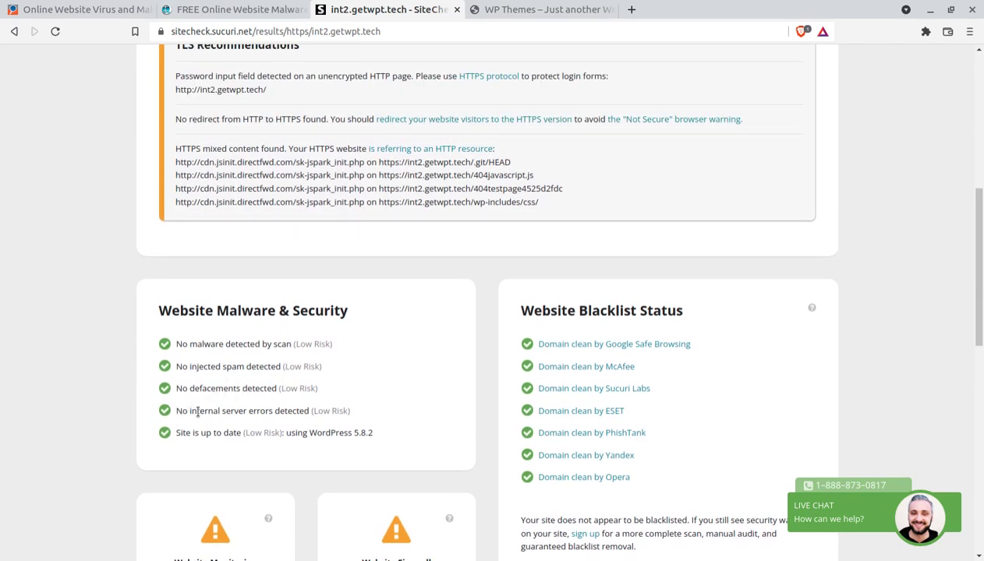
scroll(204, 388, "up", 5)
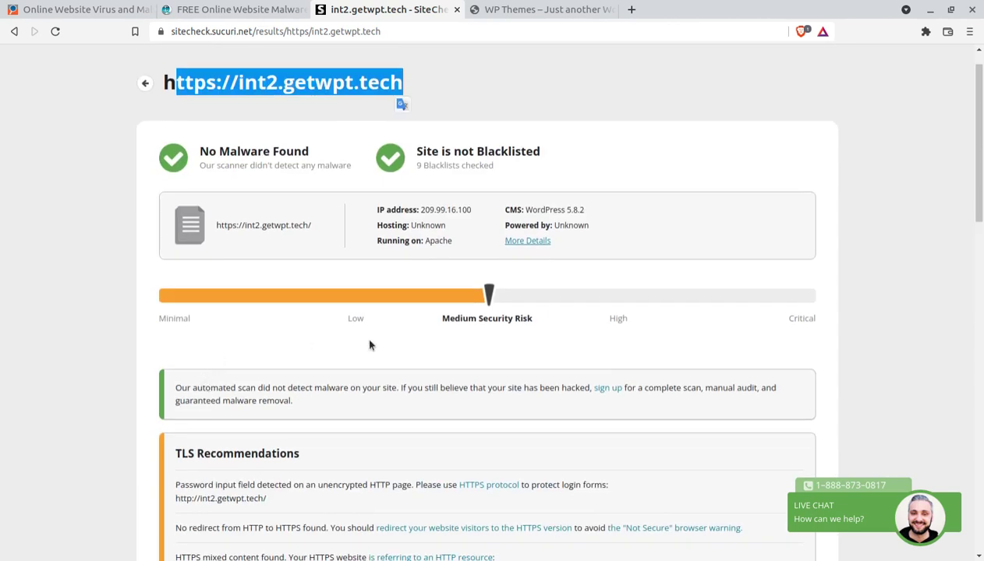
mouse_move(593, 213)
left_mouse_down()
mouse_move(546, 211)
mouse_move(581, 213)
left_mouse_up()
left_click(616, 209)
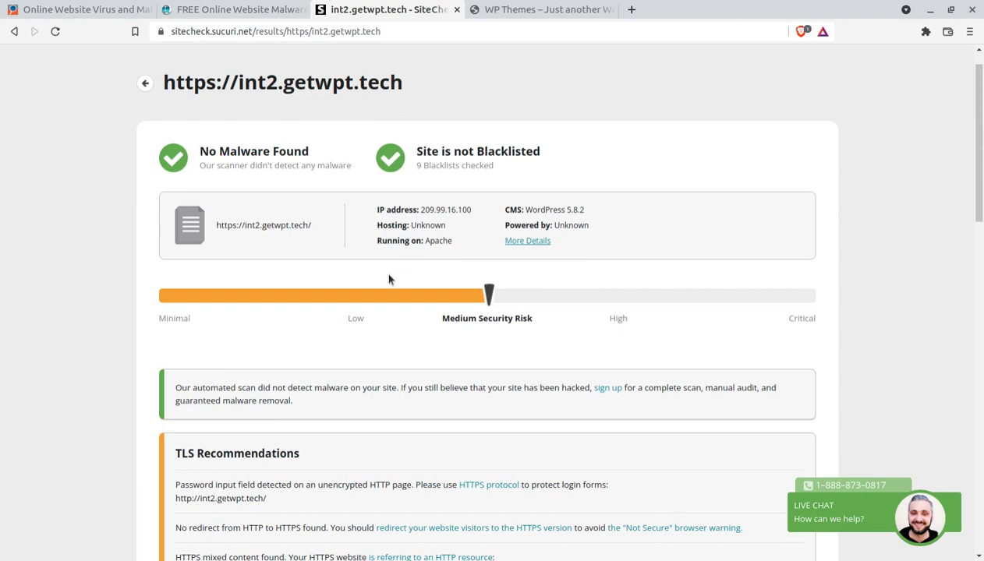
Open the scanned site's details and examine the embedded objects, iframes and JavaScript files included
left_click(524, 242)
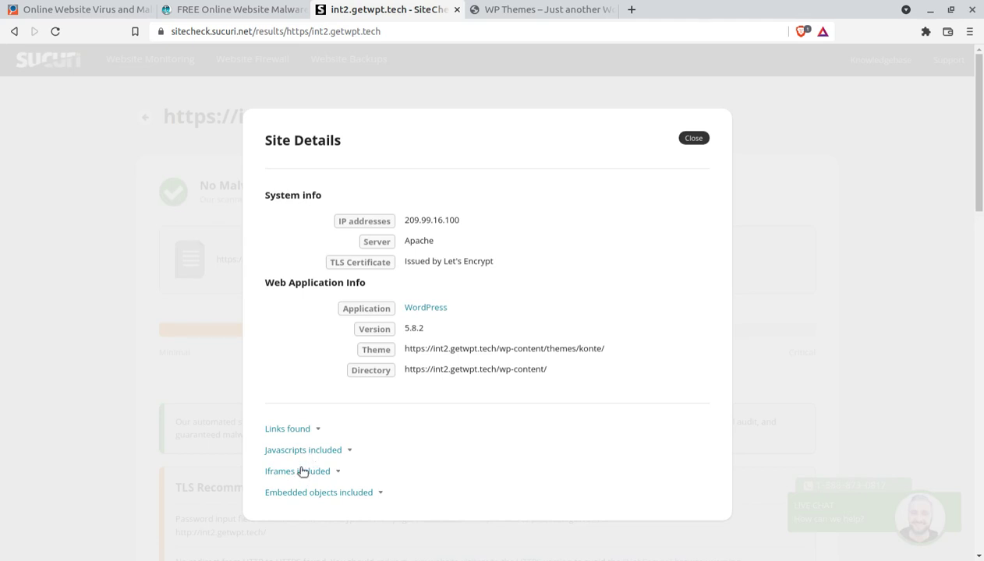
scroll(336, 472, "down", 2)
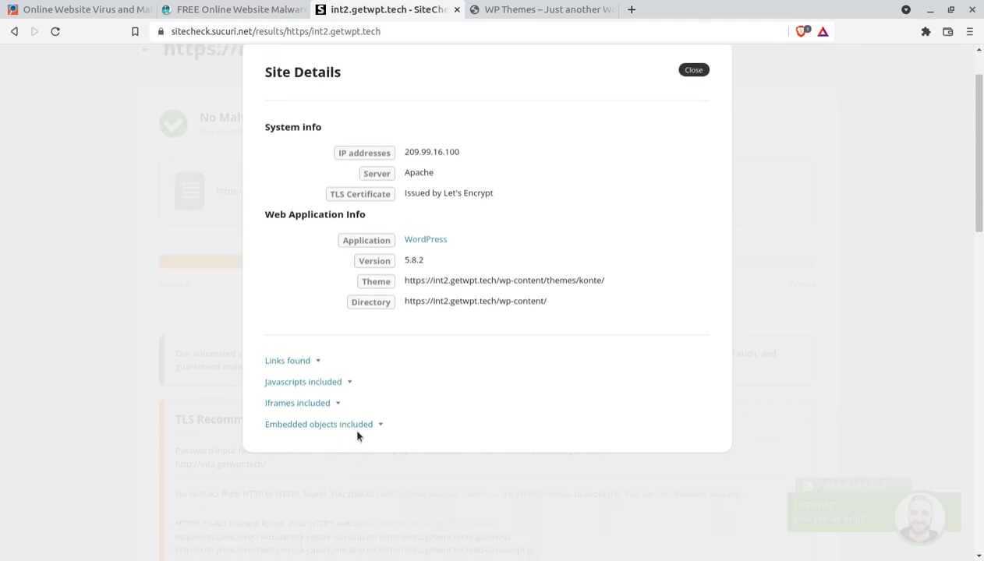
left_click(360, 426)
left_click(323, 405)
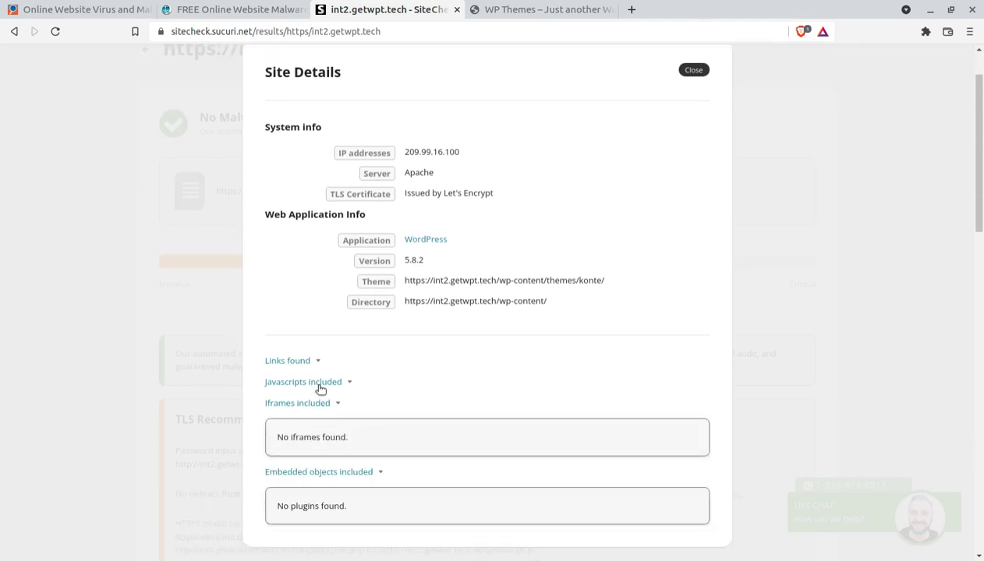
left_click(319, 384)
scroll(372, 439, "down", 2)
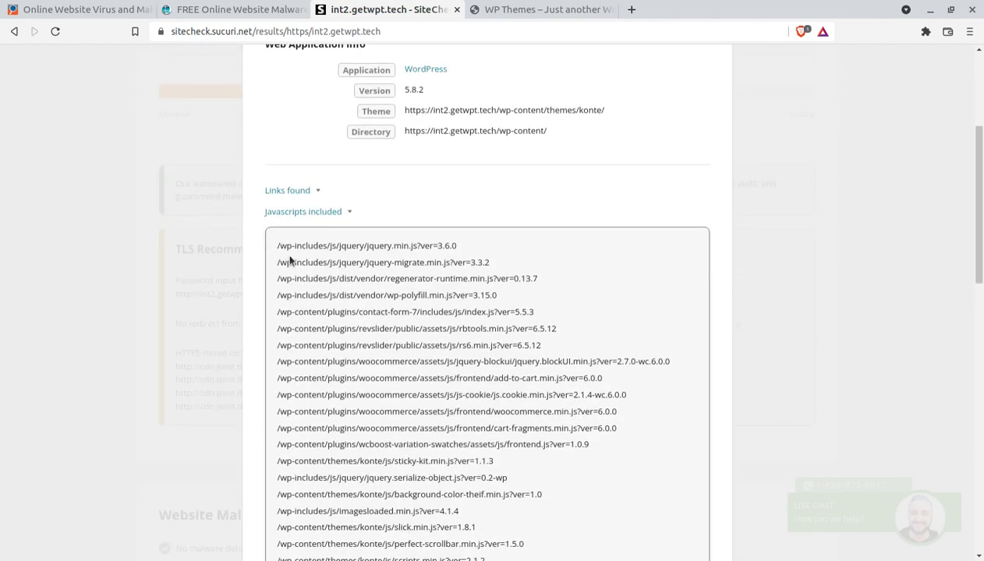
scroll(289, 260, "down", 7)
scroll(333, 297, "up", 8)
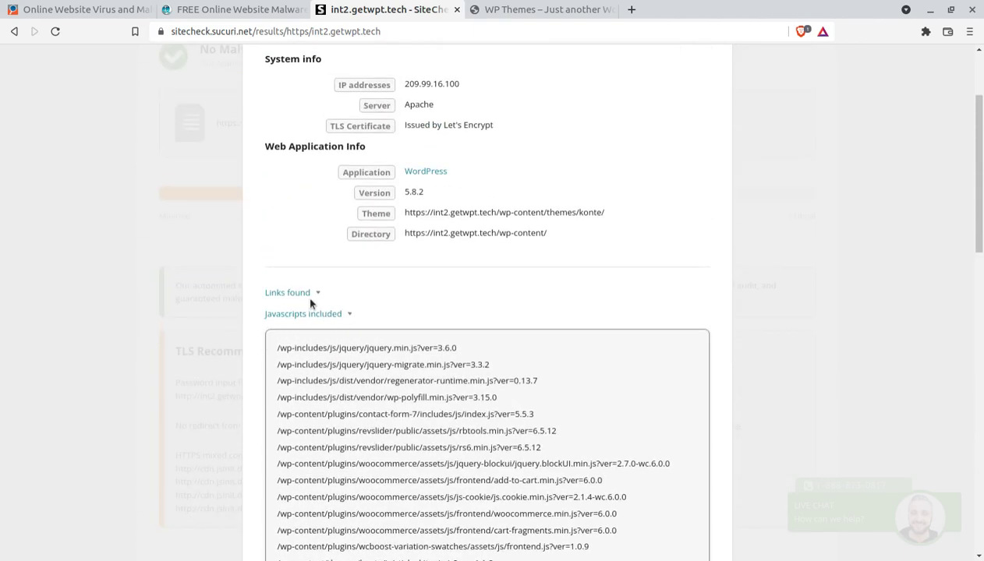
Expand and review the links found on the site, and close the site details
left_click(315, 294)
scroll(415, 346, "down", 2)
scroll(352, 287, "down", 8)
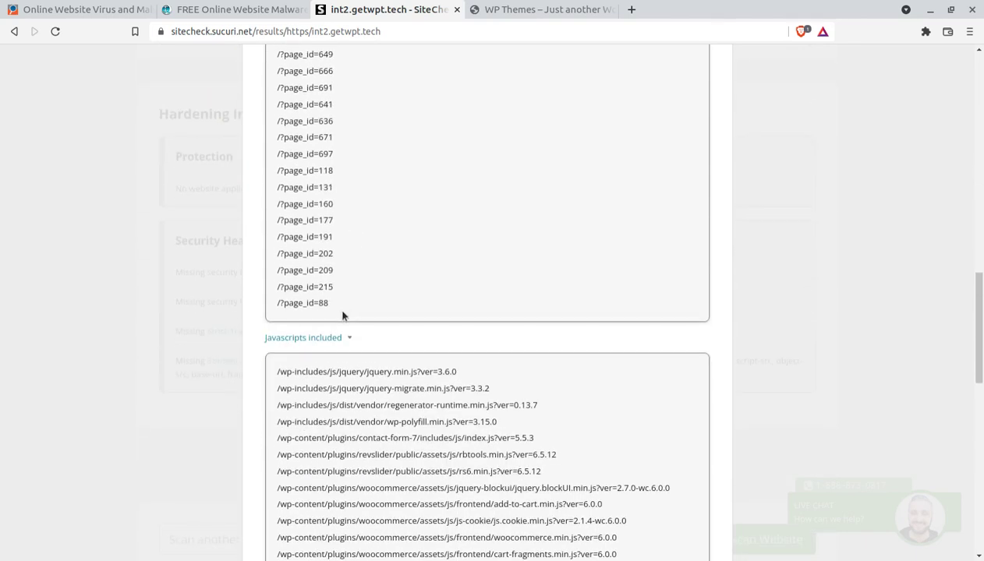
scroll(747, 257, "up", 8)
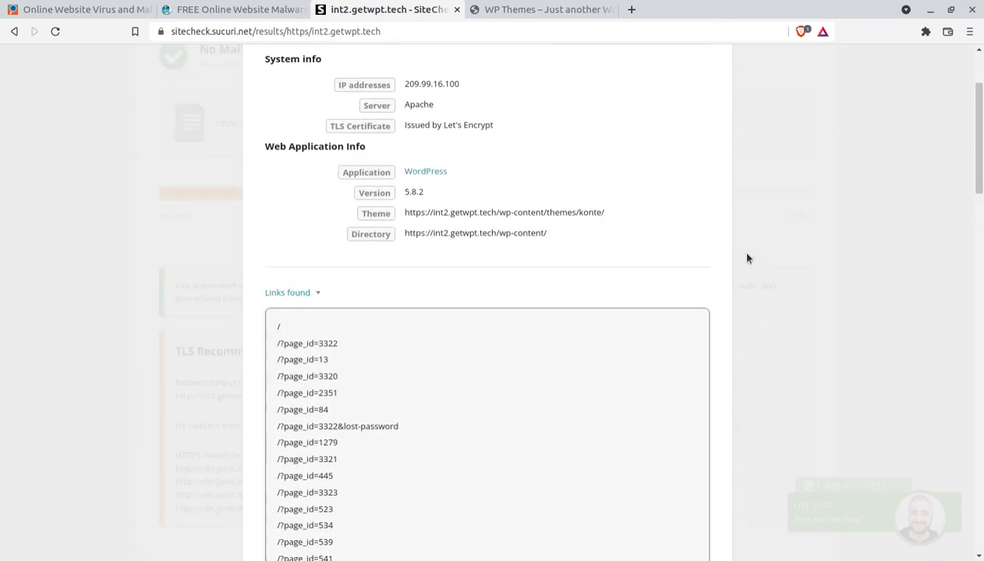
left_click(125, 217)
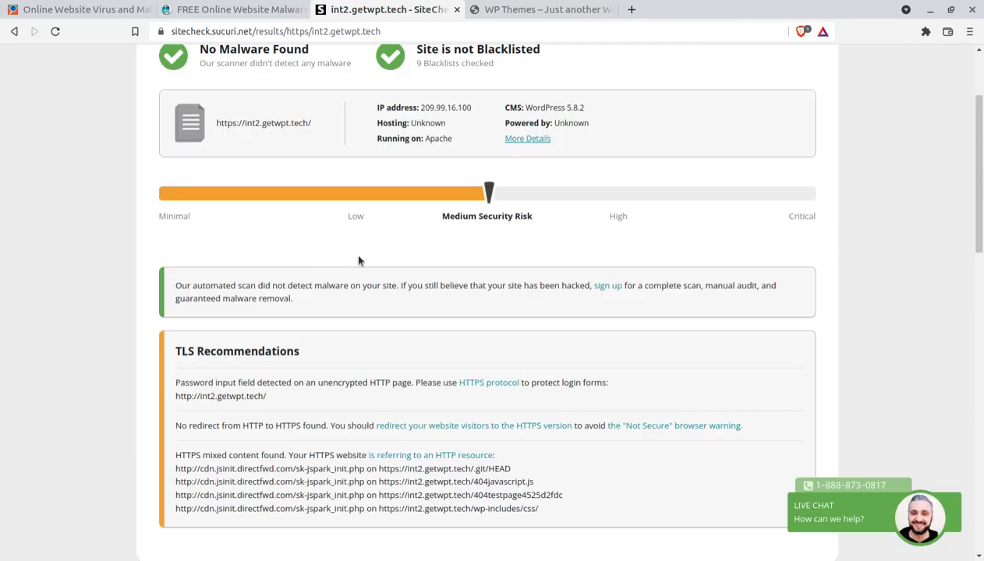
Examine the Website Malware & Security results for malware, injected spam and defacements in the Sucuri report
scroll(358, 260, "down", 4)
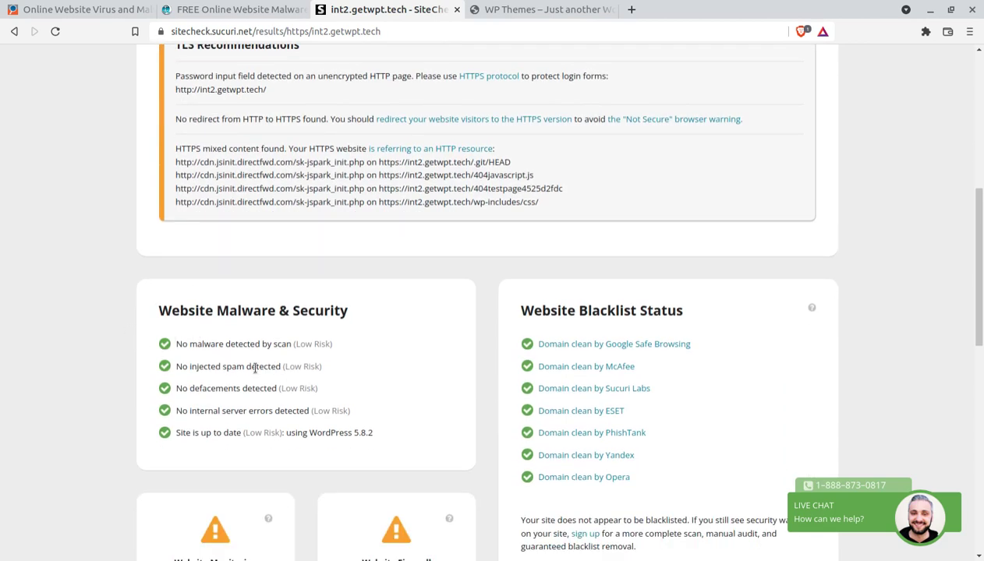
left_click_drag(197, 366, 281, 367)
left_click_drag(181, 389, 259, 389)
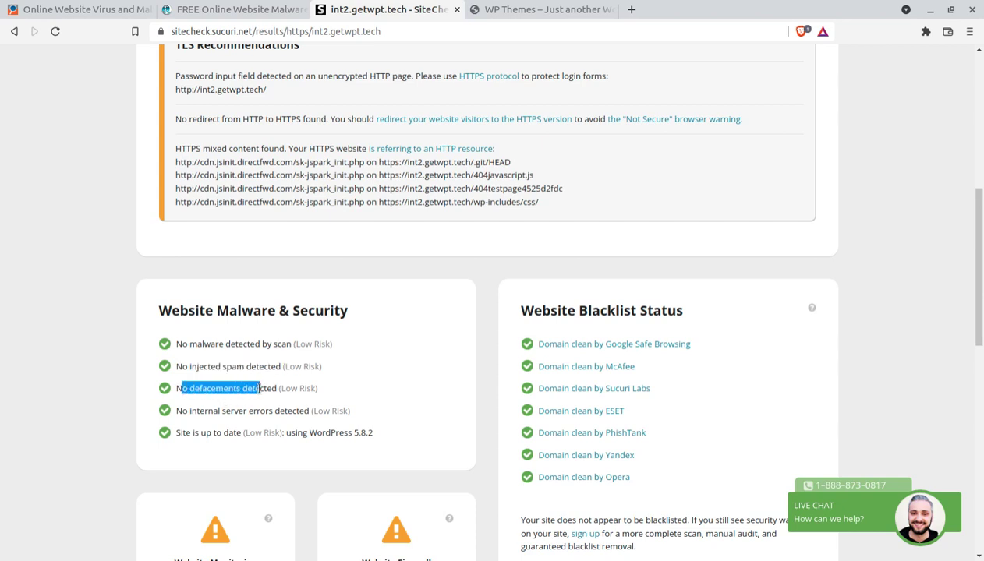
left_click(441, 372)
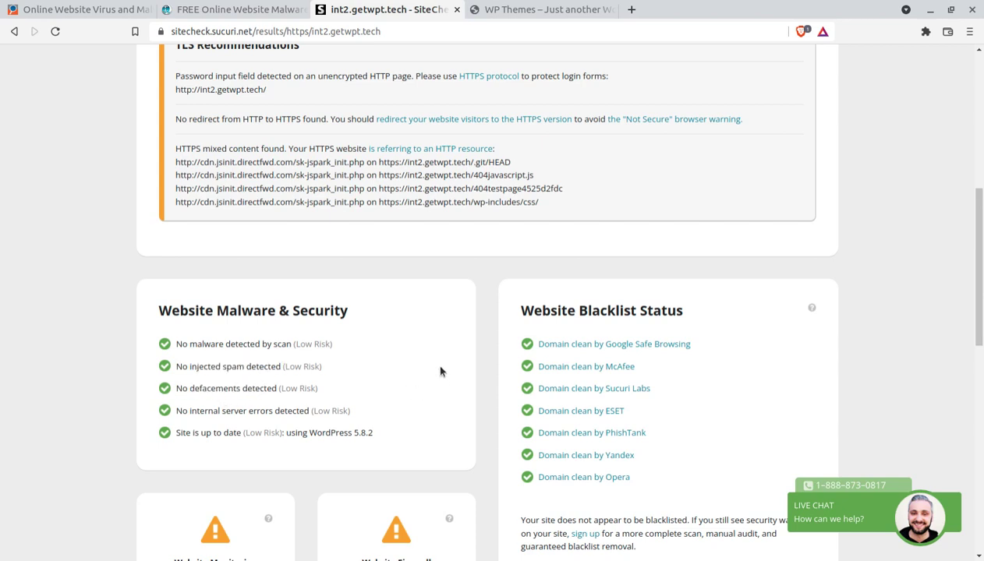
left_click_drag(176, 344, 283, 433)
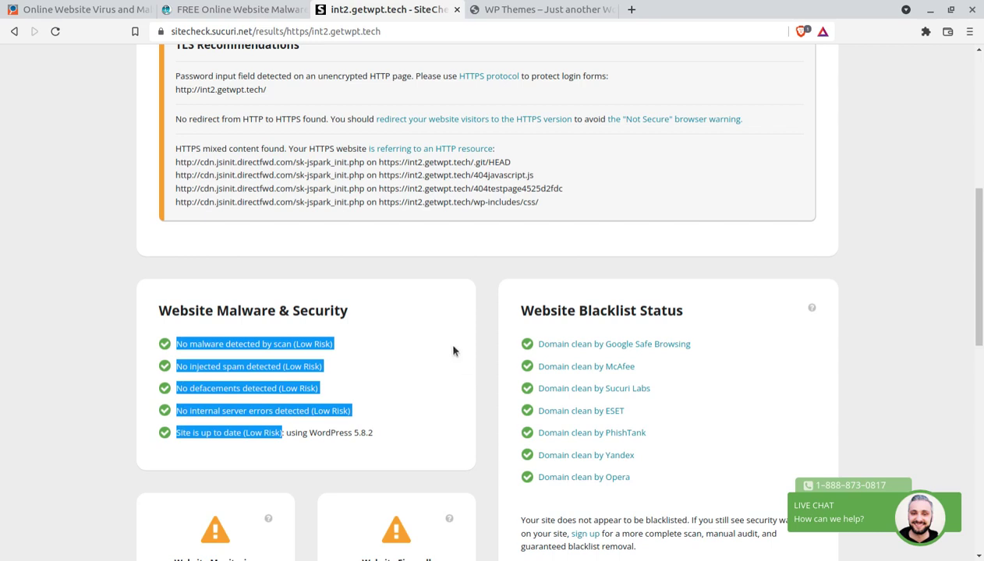
scroll(446, 345, "down", 2)
left_click(92, 346)
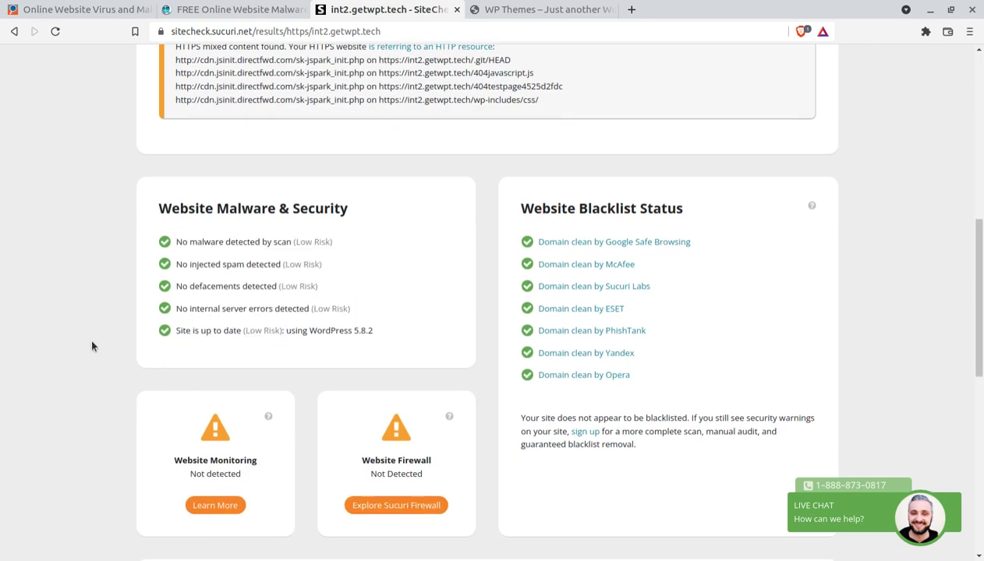
Check the Quttera scan's progress, and review the internal server error and WordPress version entries in the Sucuri report
left_click(257, 11)
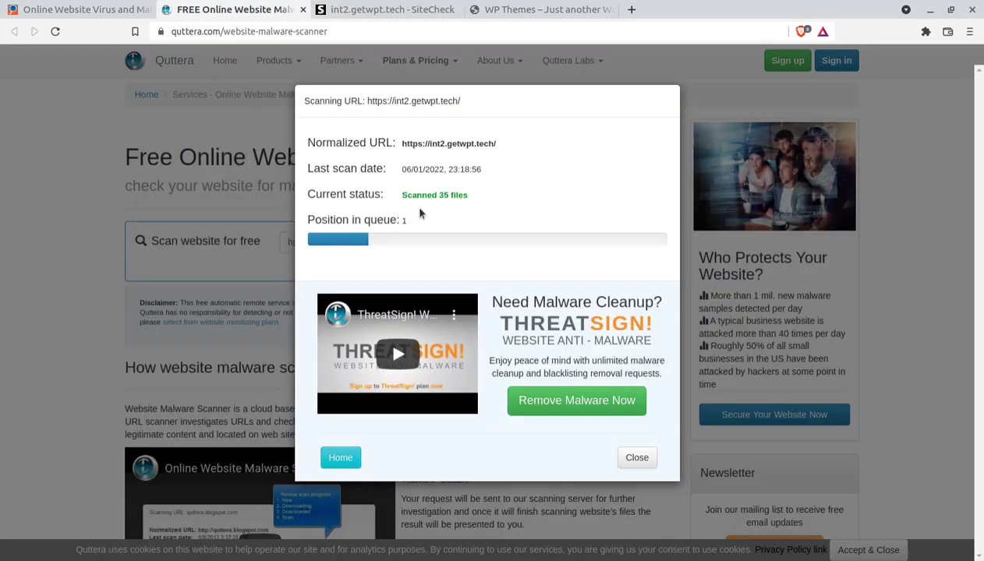
left_click(382, 11)
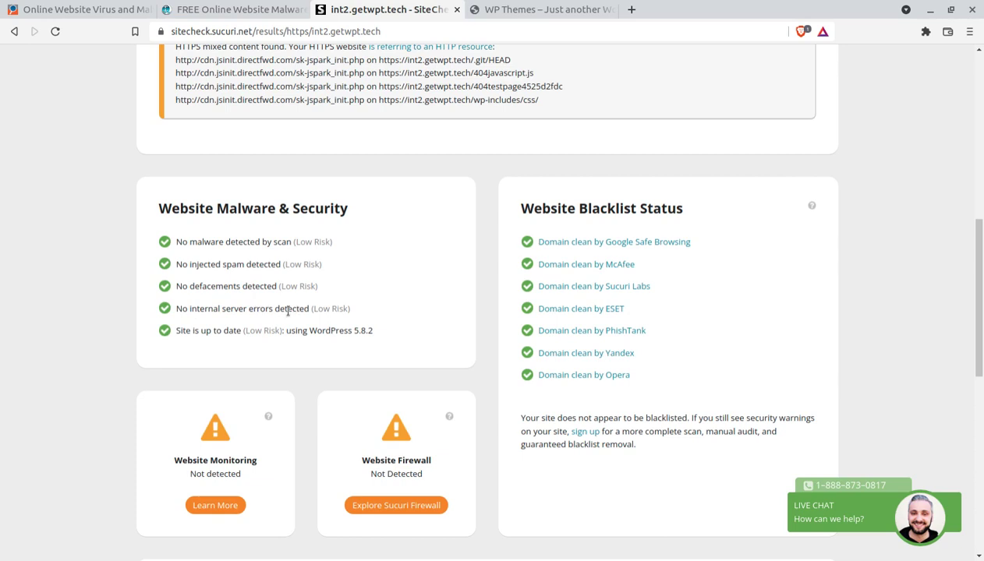
left_click_drag(253, 309, 173, 312)
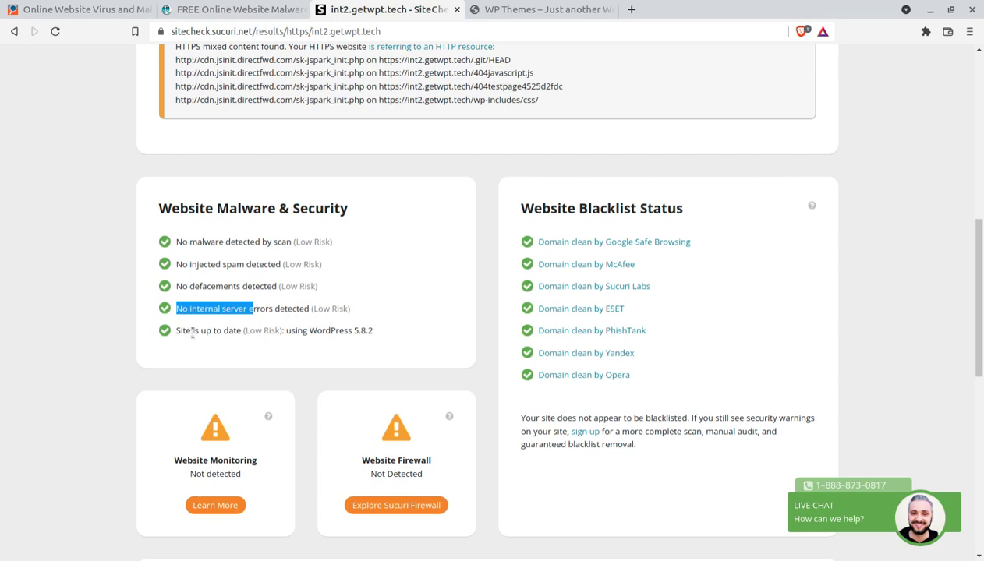
left_click_drag(377, 331, 288, 330)
left_click(310, 357)
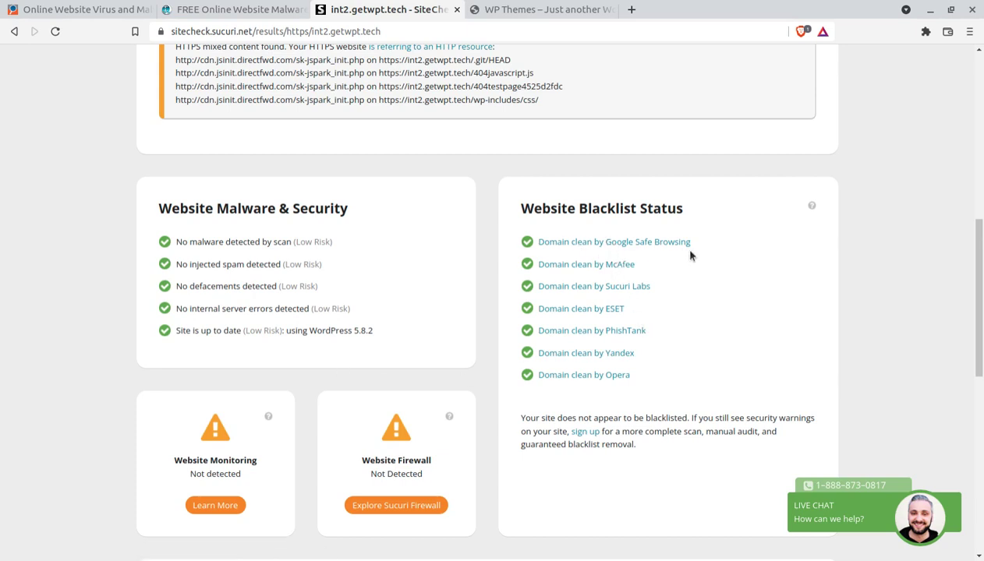
From Website Blacklist Status, check int2.getwpt.tech in the Google Safe Browsing site status report, and close that report
left_click_drag(510, 209, 685, 210)
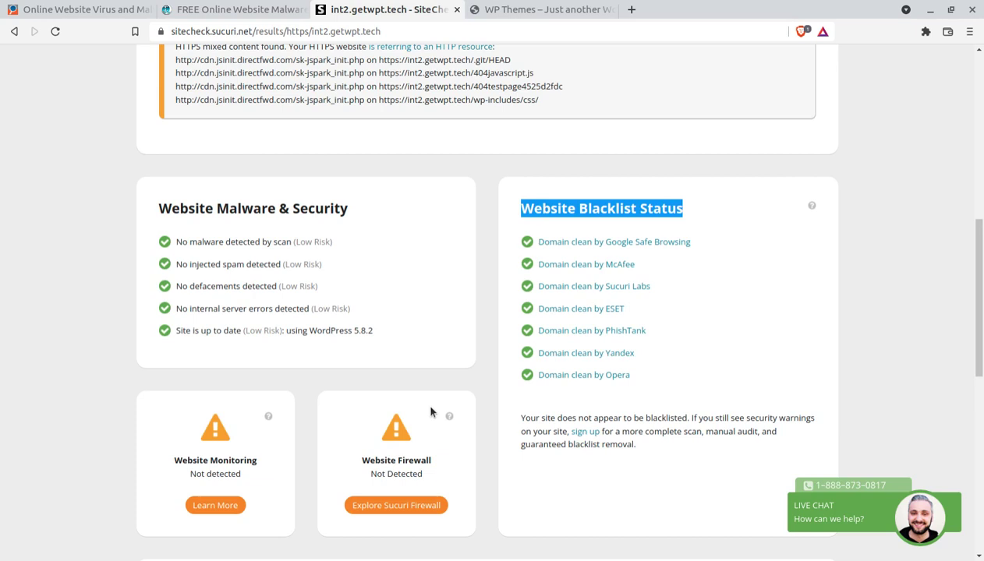
left_click(758, 224)
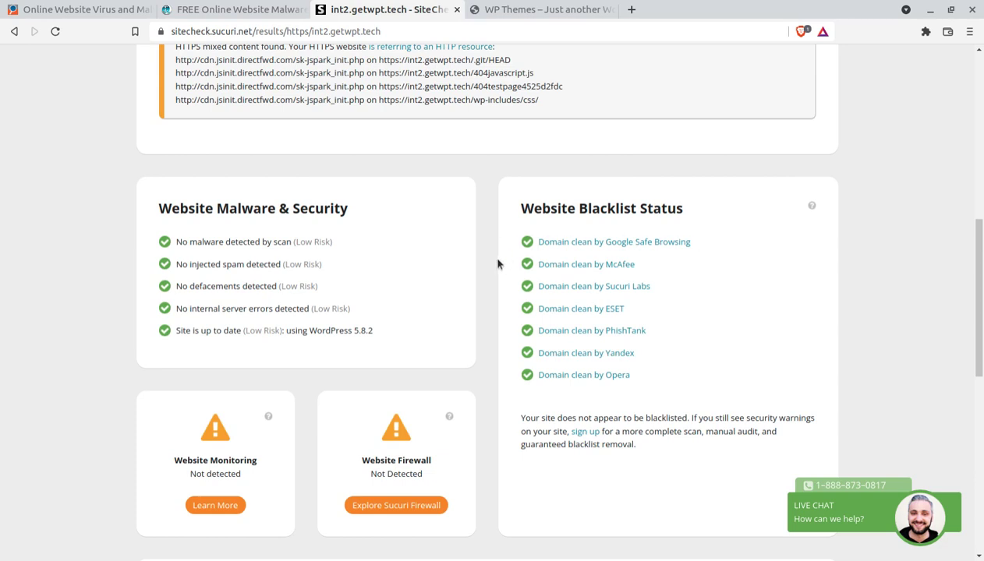
left_click(576, 244)
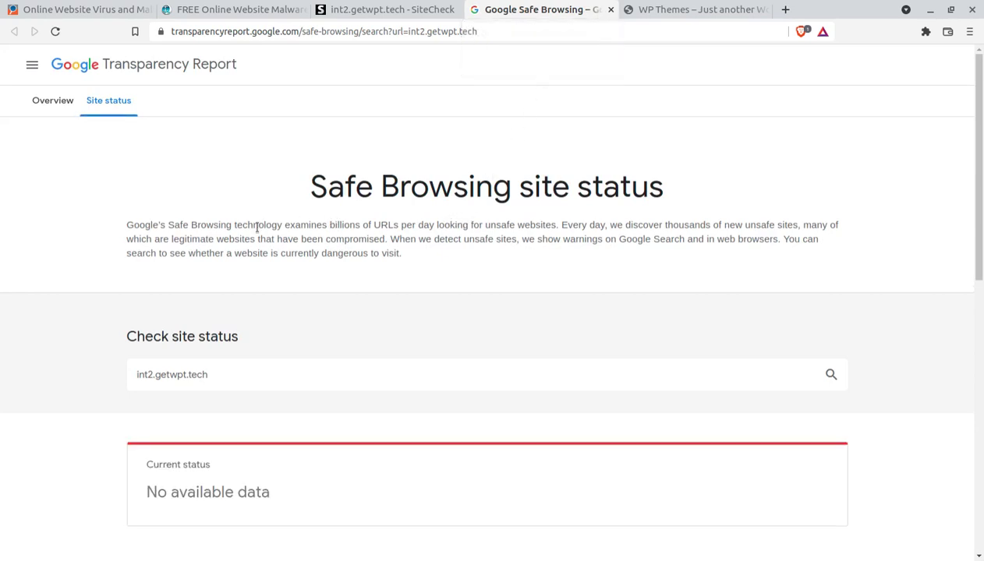
scroll(108, 253, "down", 3)
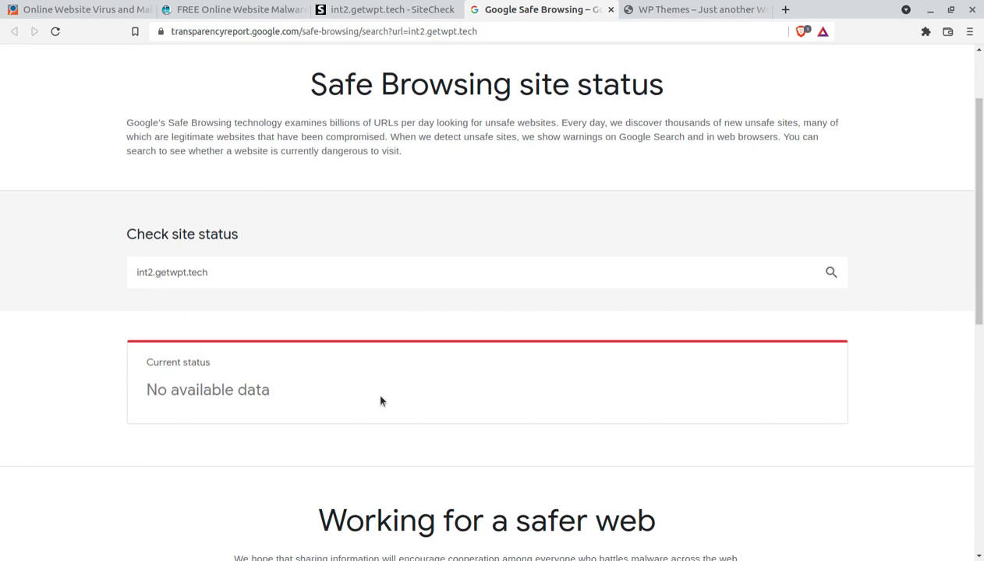
scroll(336, 399, "down", 3)
scroll(663, 385, "up", 4)
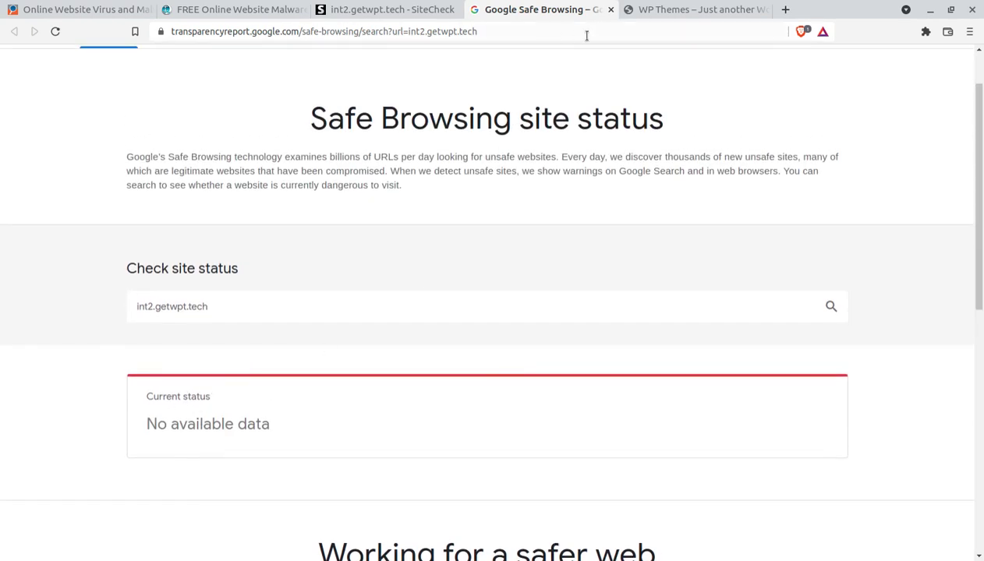
left_click_drag(216, 307, 115, 308)
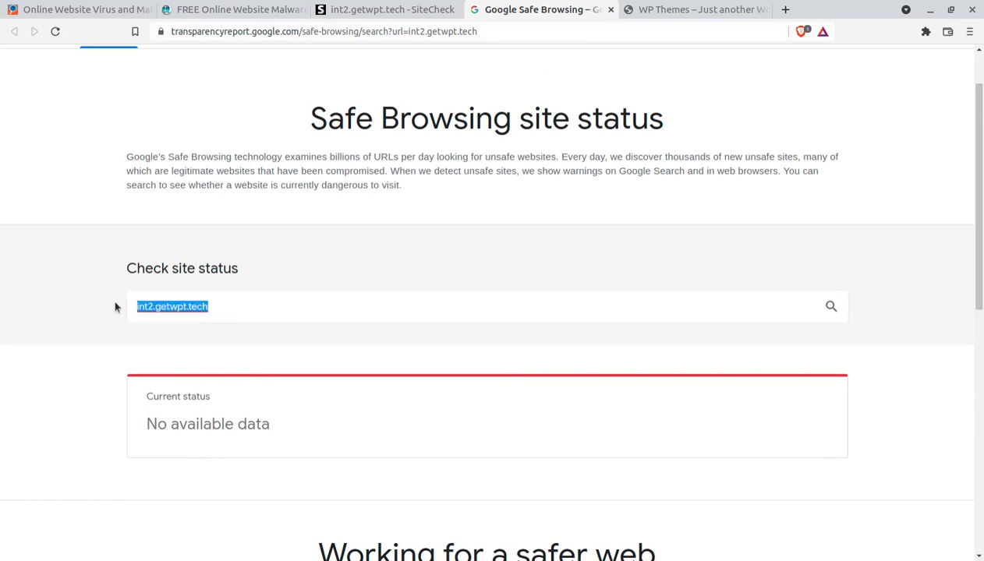
left_click(831, 307)
scroll(535, 280, "down", 3)
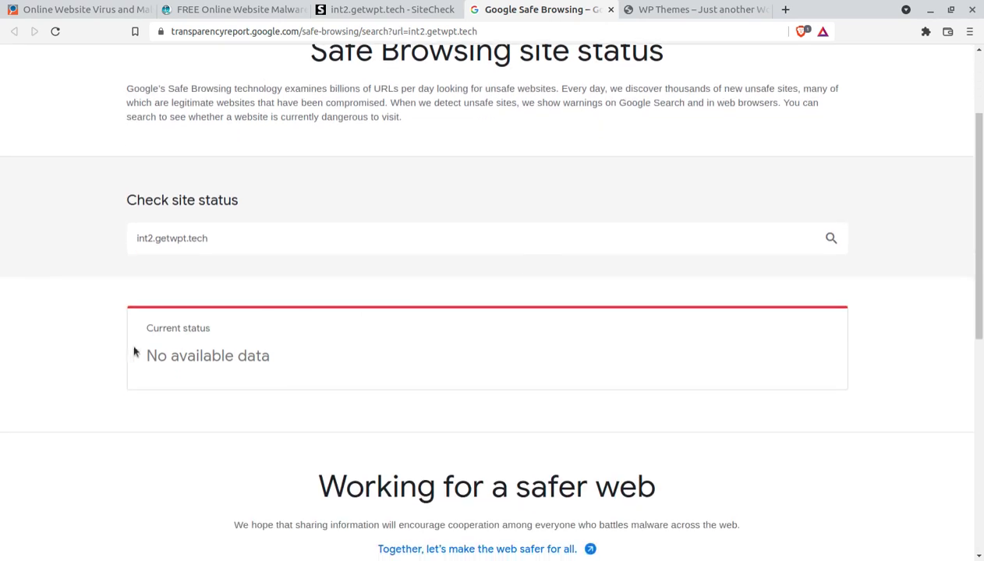
left_click(610, 9)
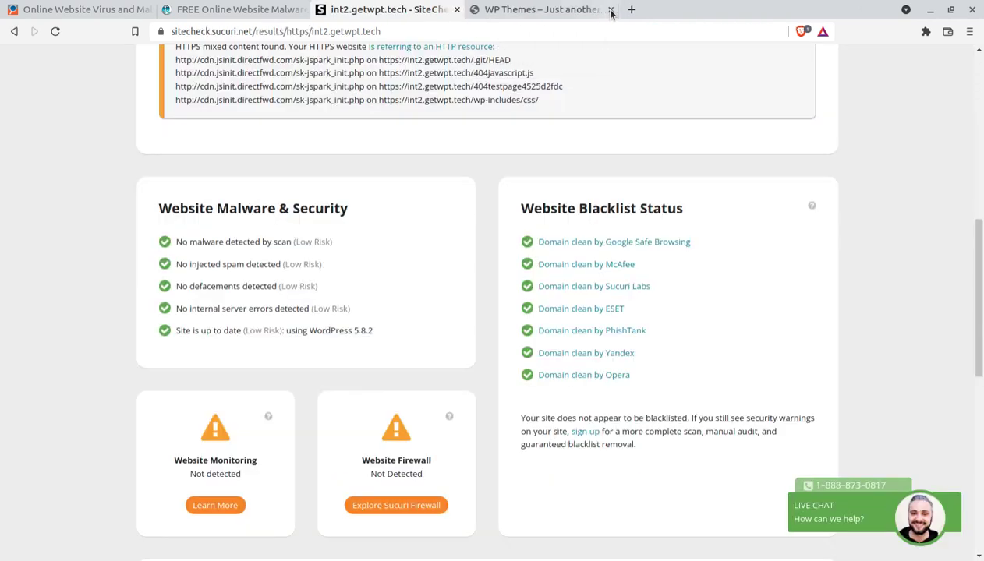
Open the page linked from the ESET blacklist entry, read through it, and return to the scan report
left_click(557, 312)
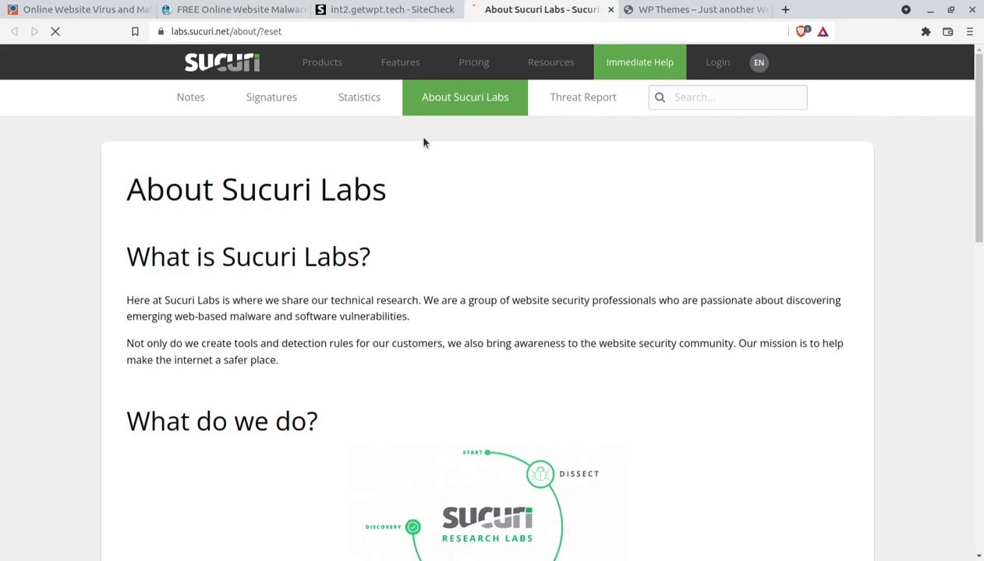
scroll(326, 315, "down", 8)
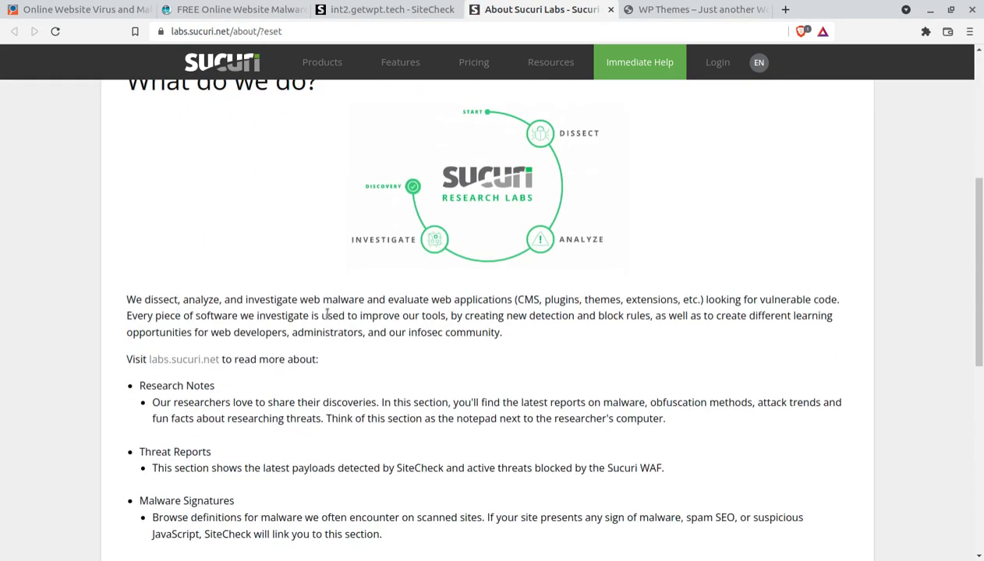
scroll(327, 318, "down", 3)
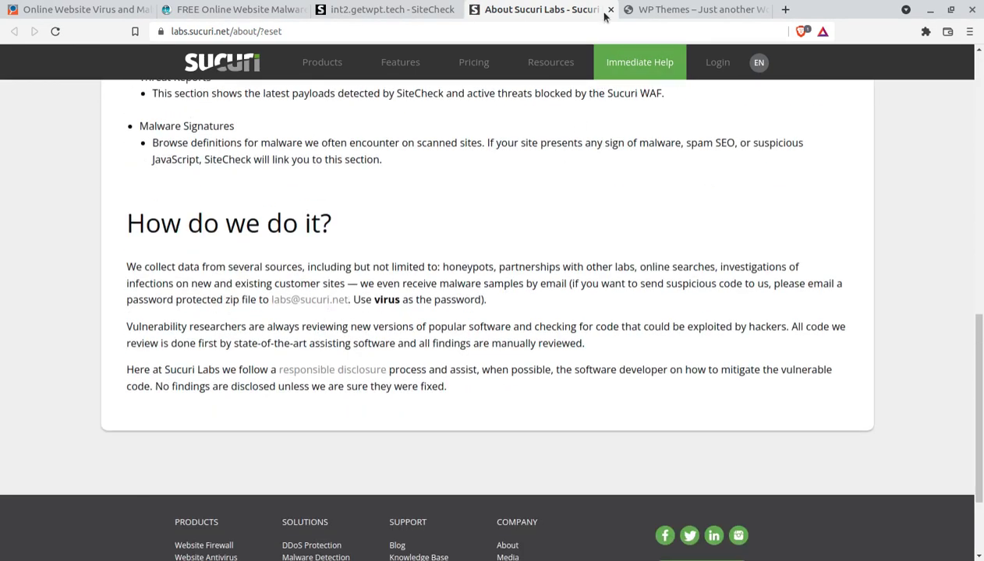
left_click(611, 10)
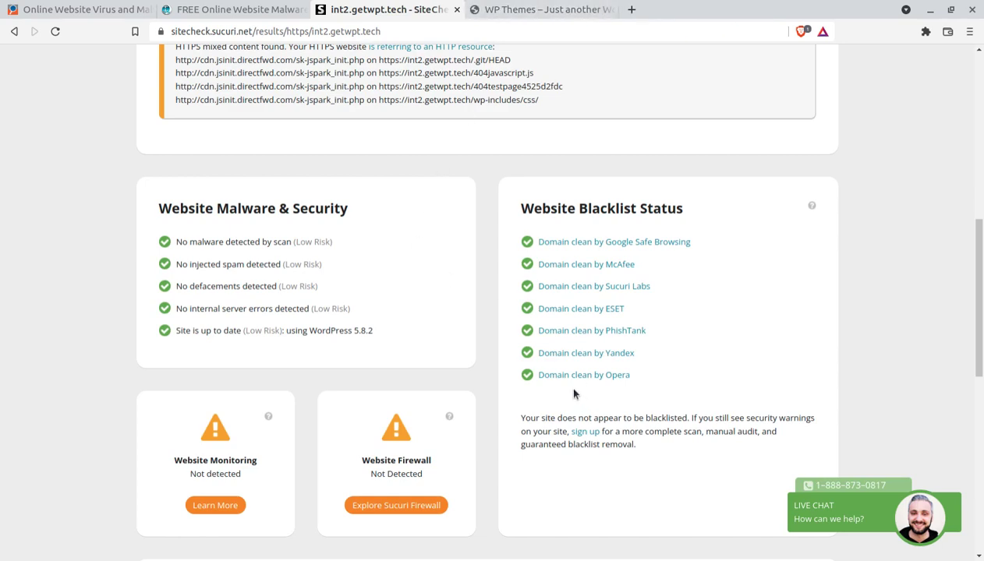
Review the Protection and Security Headers recommendations under Hardening Improvements in the Sucuri report
scroll(585, 344, "down", 4)
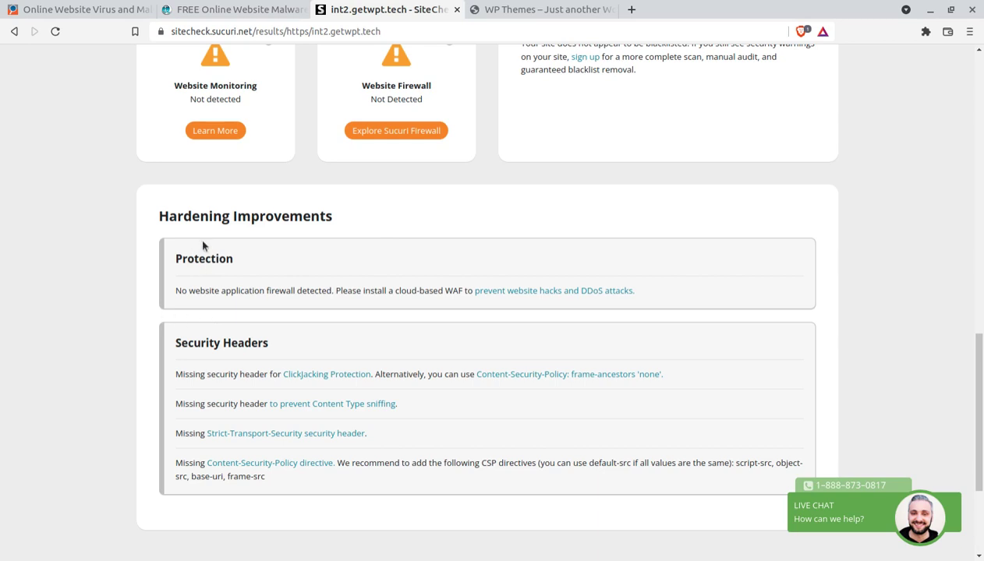
left_click_drag(159, 217, 330, 213)
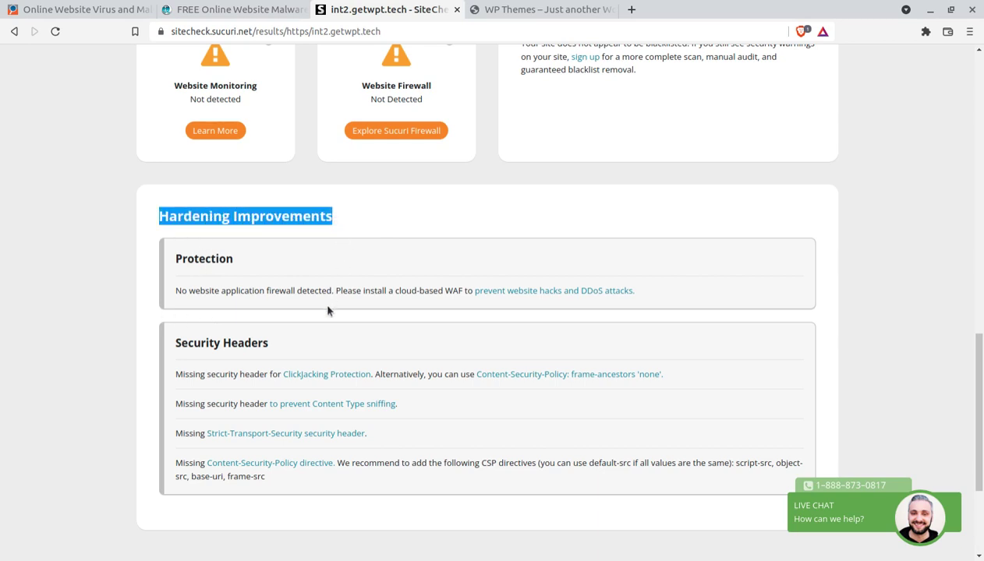
left_click(120, 277)
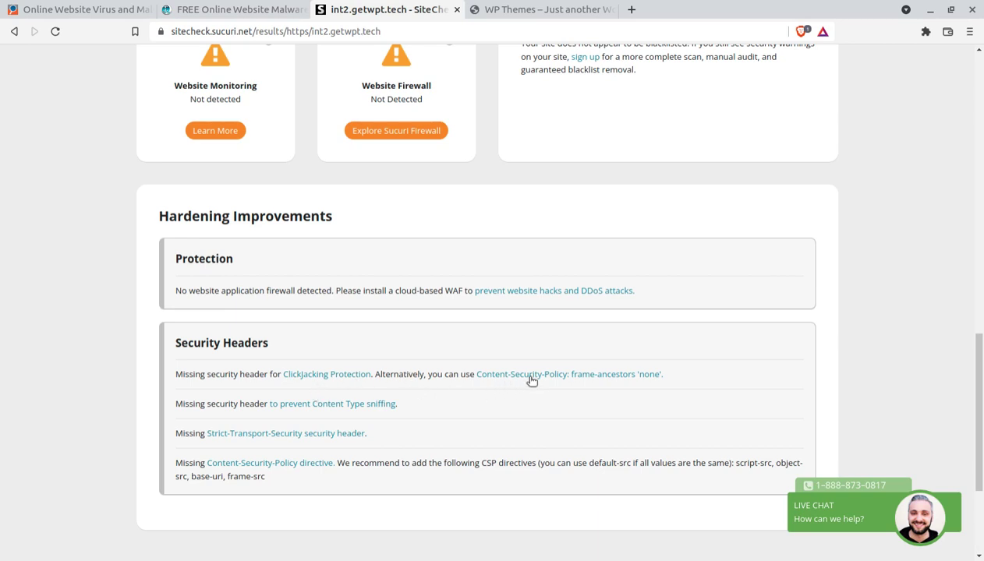
scroll(457, 390, "down", 1)
scroll(457, 390, "down", 2)
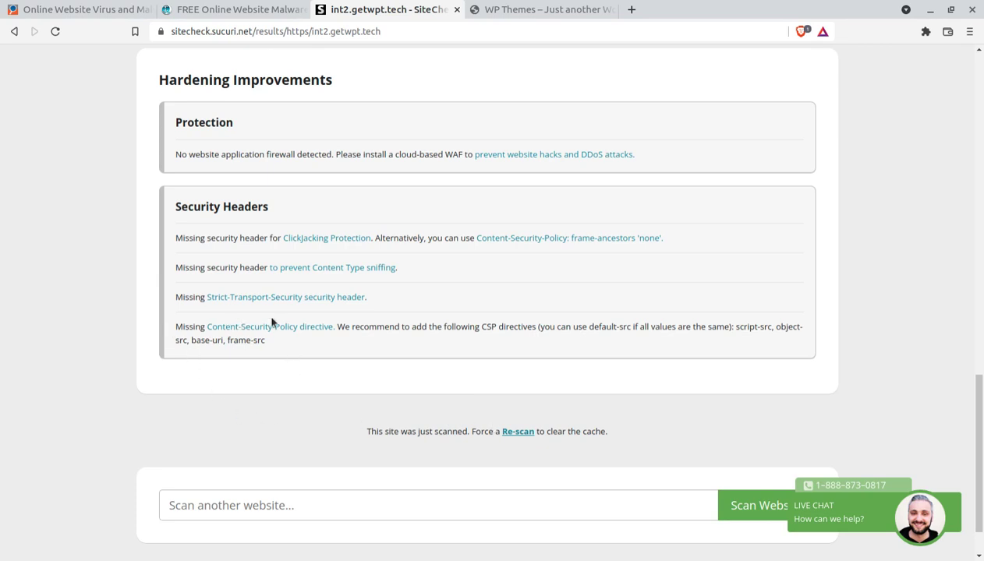
Open Quttera's detailed malware report for int2.getwpt.tech
left_click(243, 11)
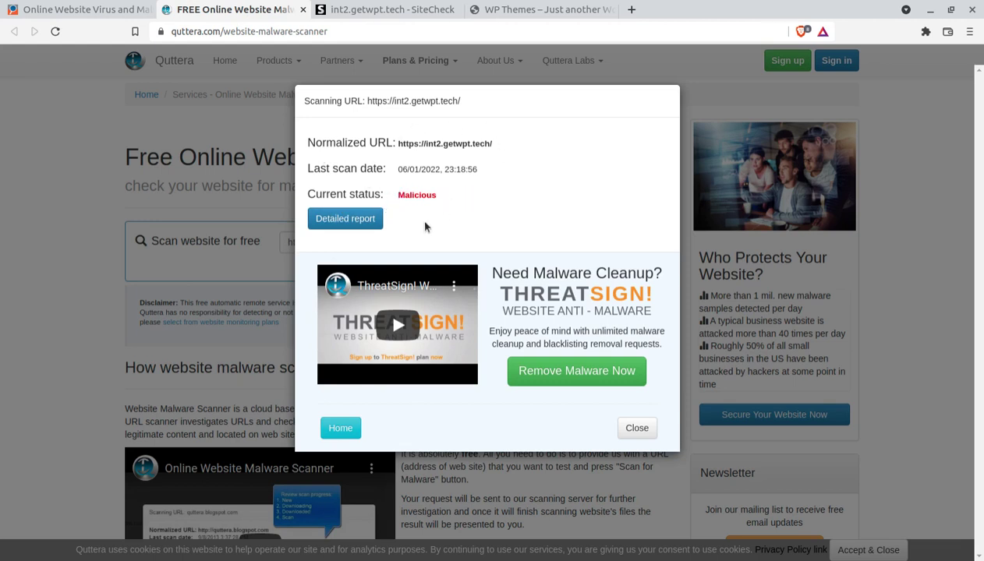
left_click(361, 225)
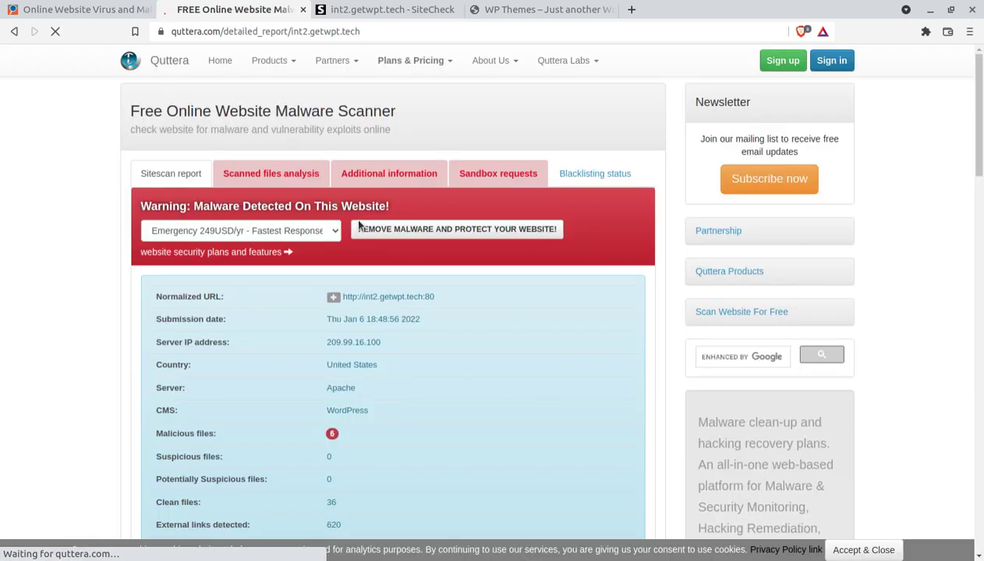
Review the Sitescan report summary for int2.getwpt.tech, including the file counts, external links, iframes and blacklist entries, and skim the page below
scroll(97, 373, "down", 2)
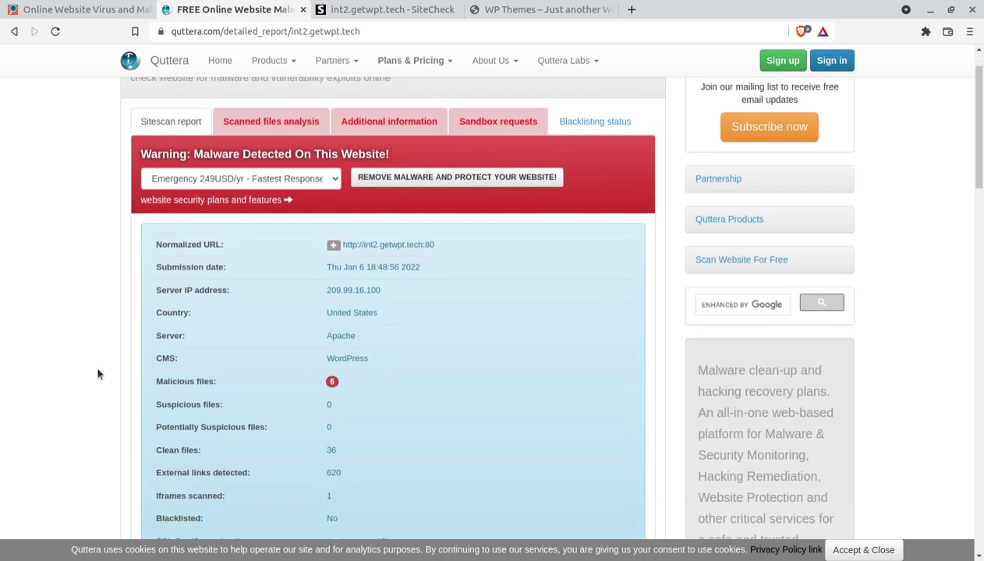
scroll(97, 375, "down", 3)
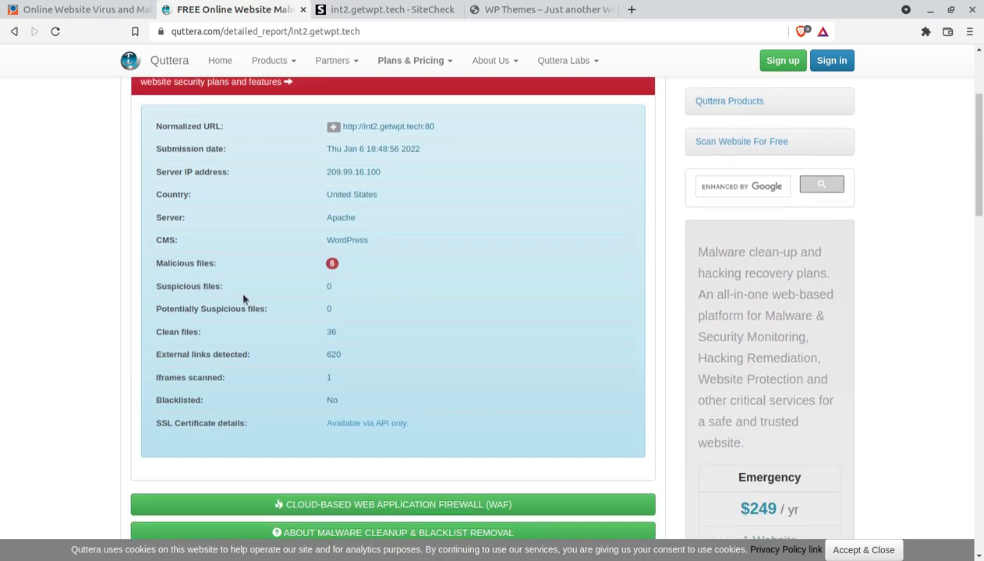
scroll(304, 306, "down", 10)
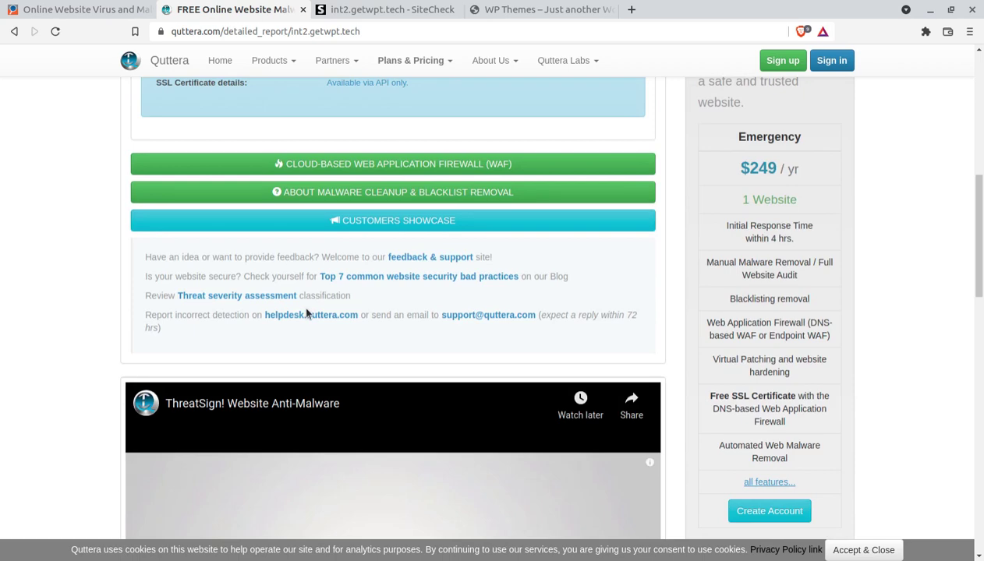
scroll(306, 314, "up", 7)
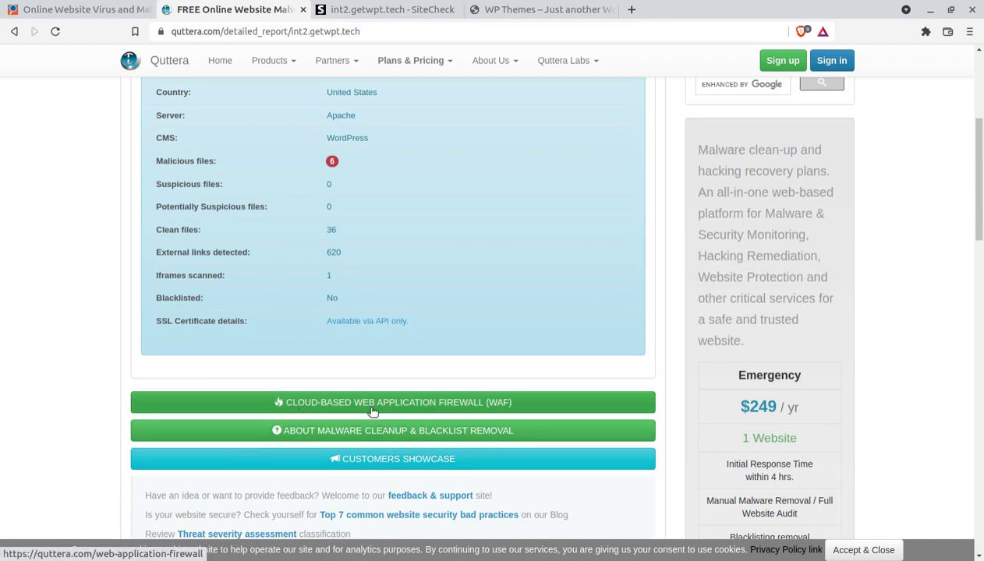
scroll(302, 441, "down", 2)
scroll(383, 424, "down", 3)
scroll(836, 297, "up", 6)
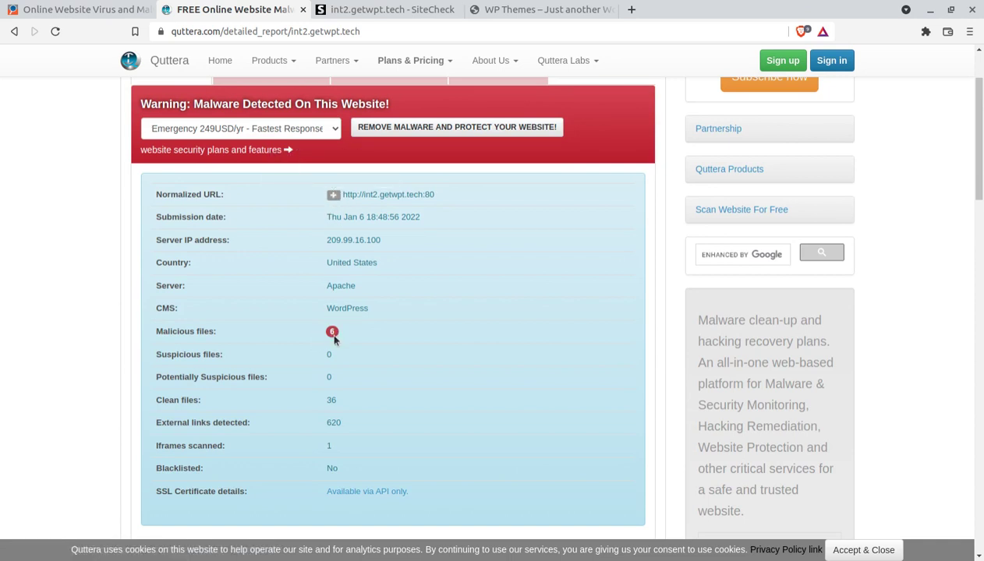
scroll(334, 340, "down", 3)
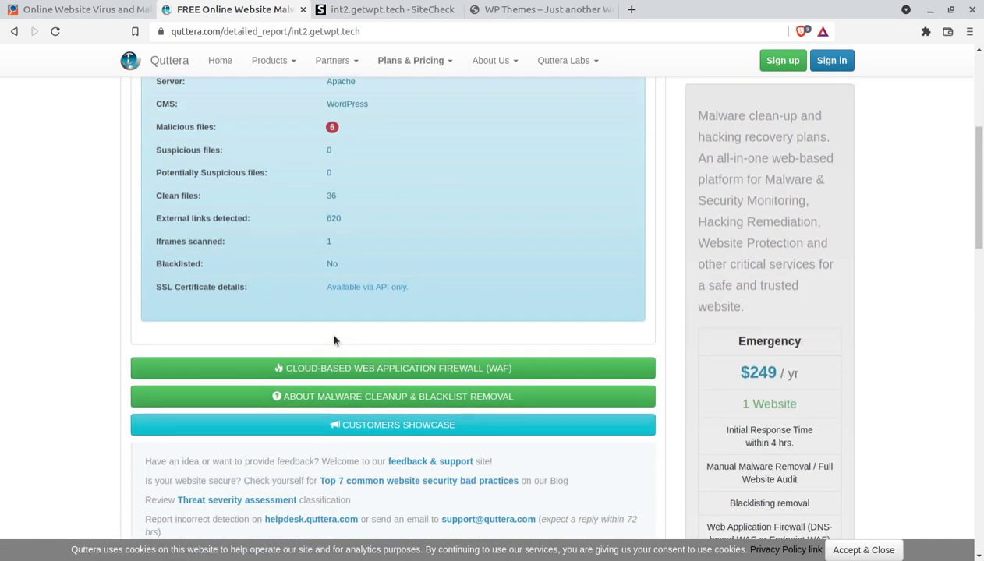
scroll(333, 341, "down", 6)
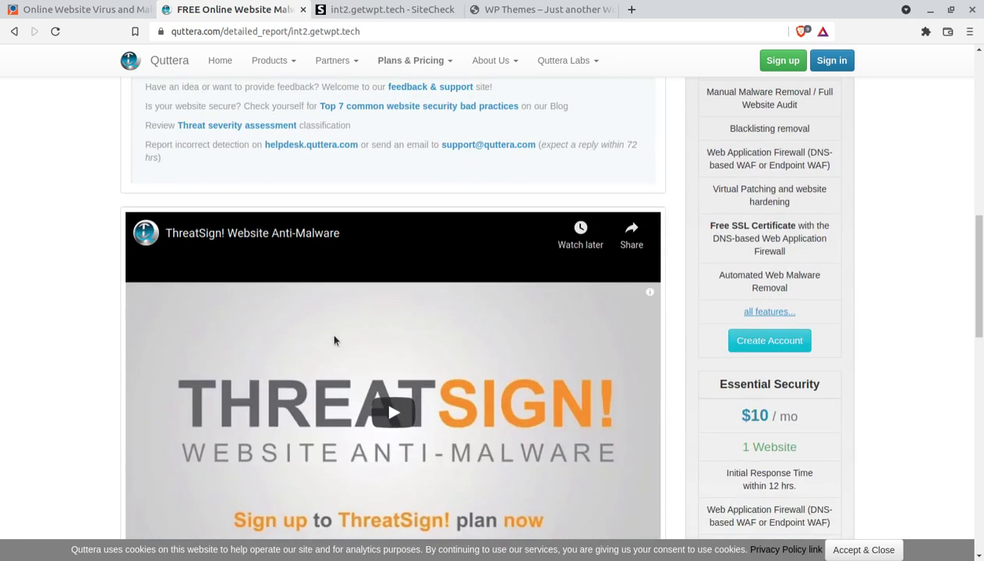
scroll(334, 341, "down", 7)
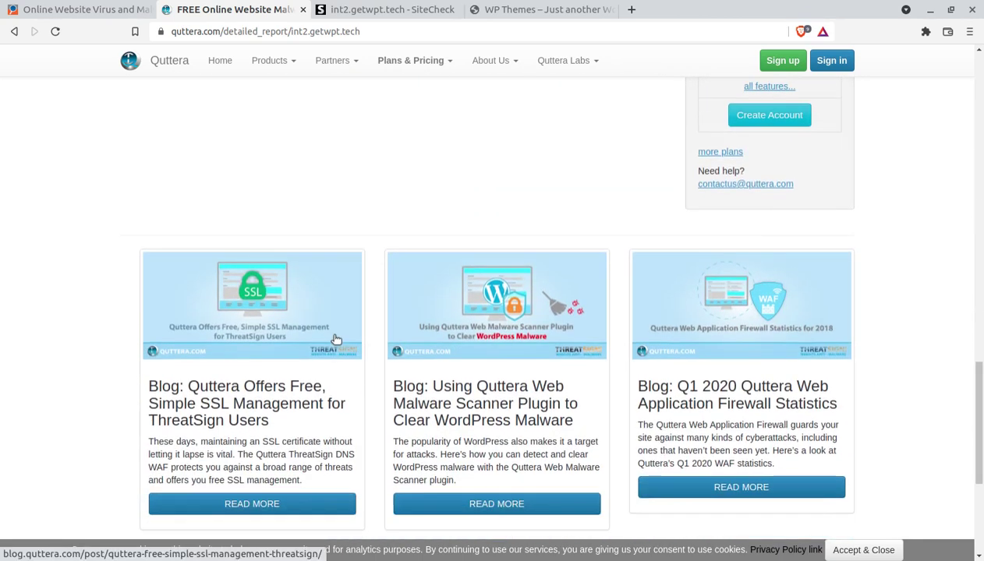
scroll(335, 340, "down", 2)
scroll(335, 340, "up", 6)
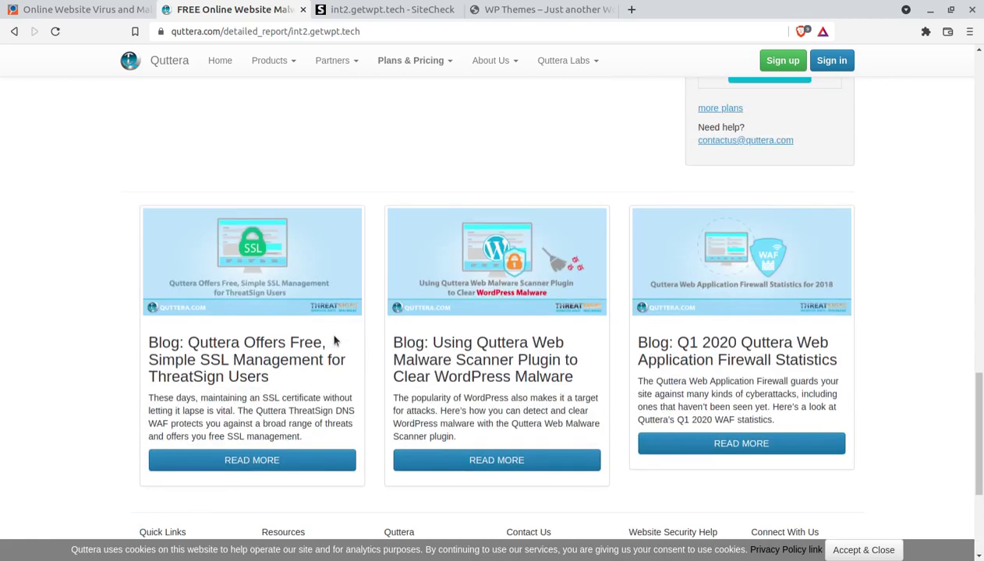
scroll(334, 341, "up", 12)
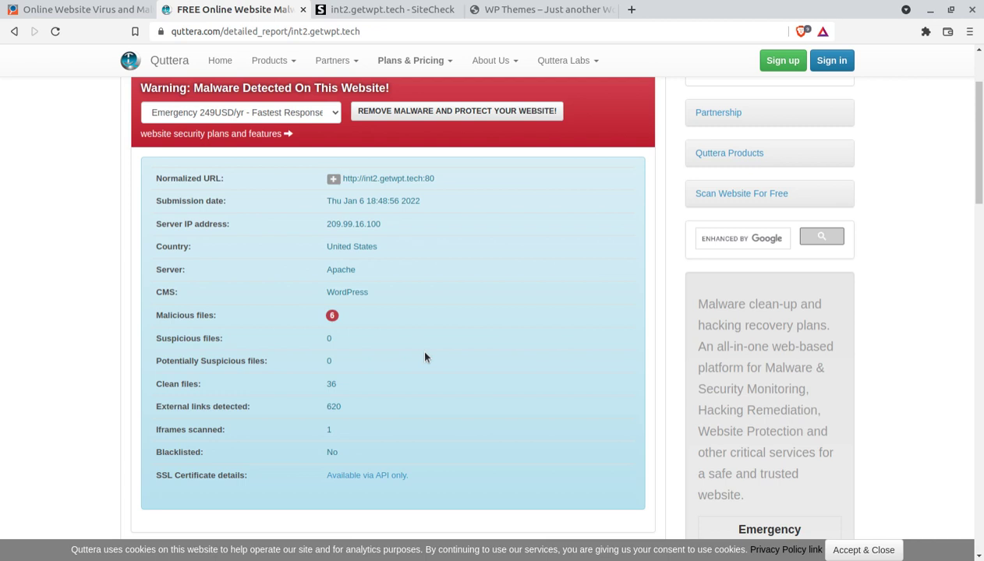
left_click(333, 180)
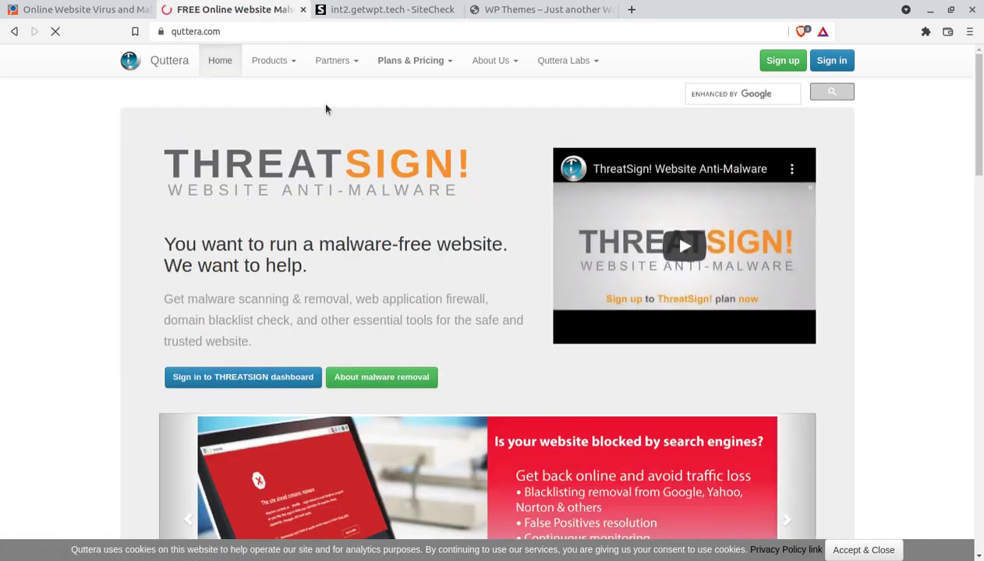
left_click(14, 31)
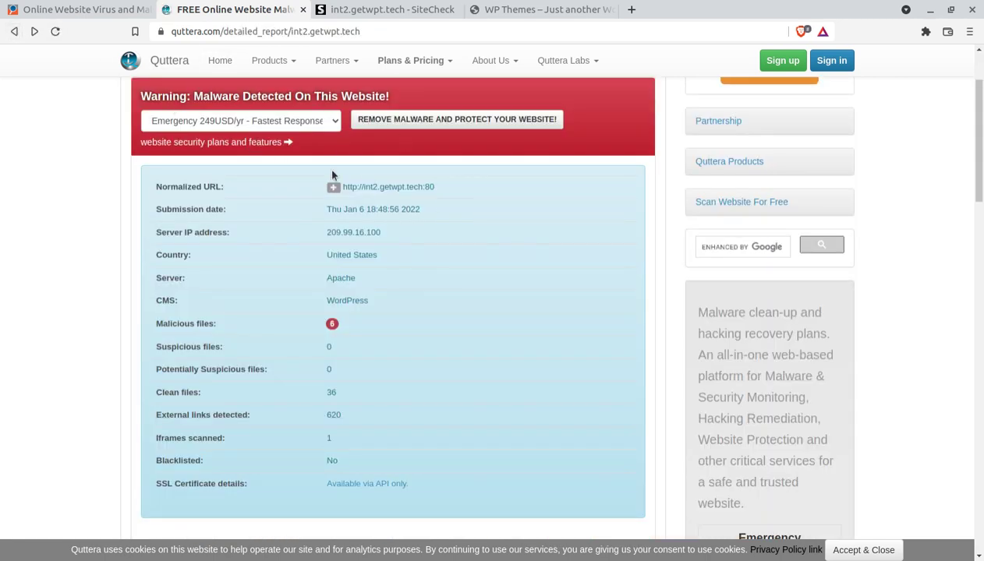
scroll(334, 165, "up", 3)
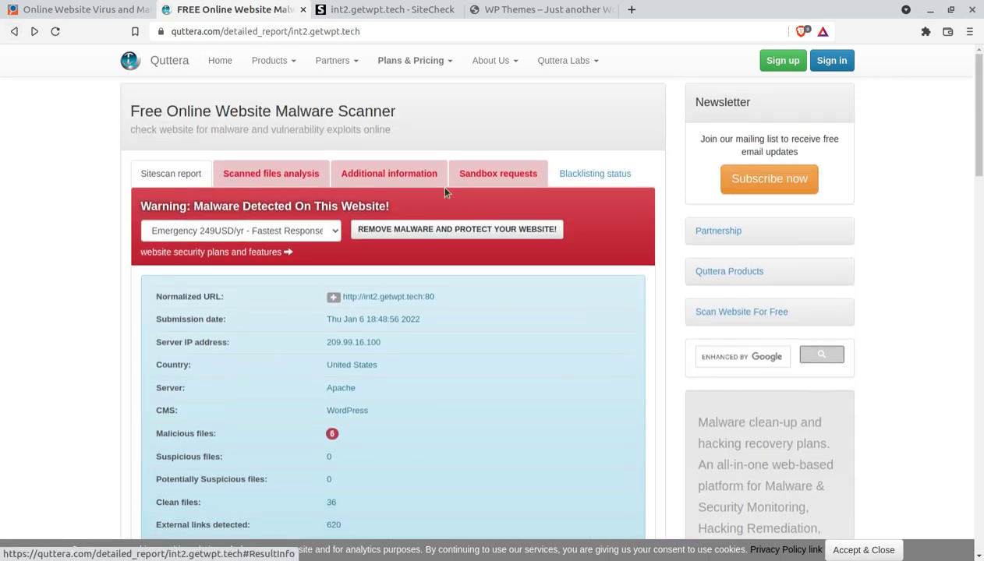
left_click(89, 11)
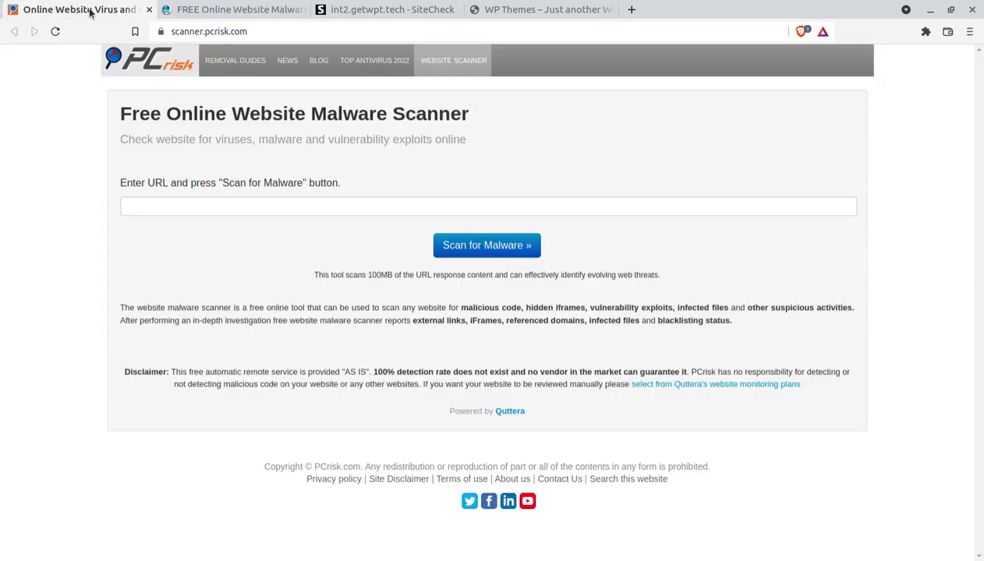
left_click(506, 14)
key("ctrl+c")
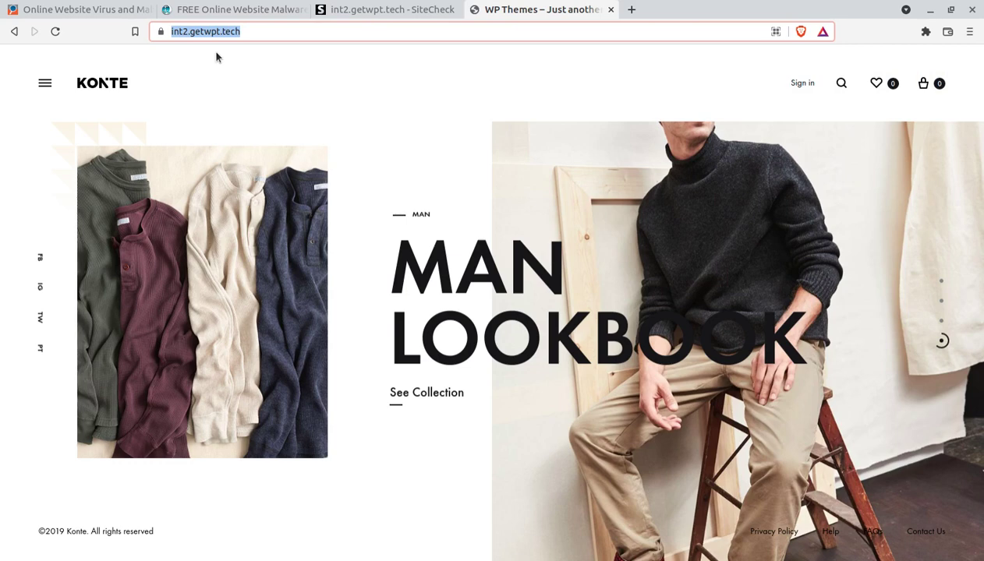
left_click(88, 11)
left_click(195, 207)
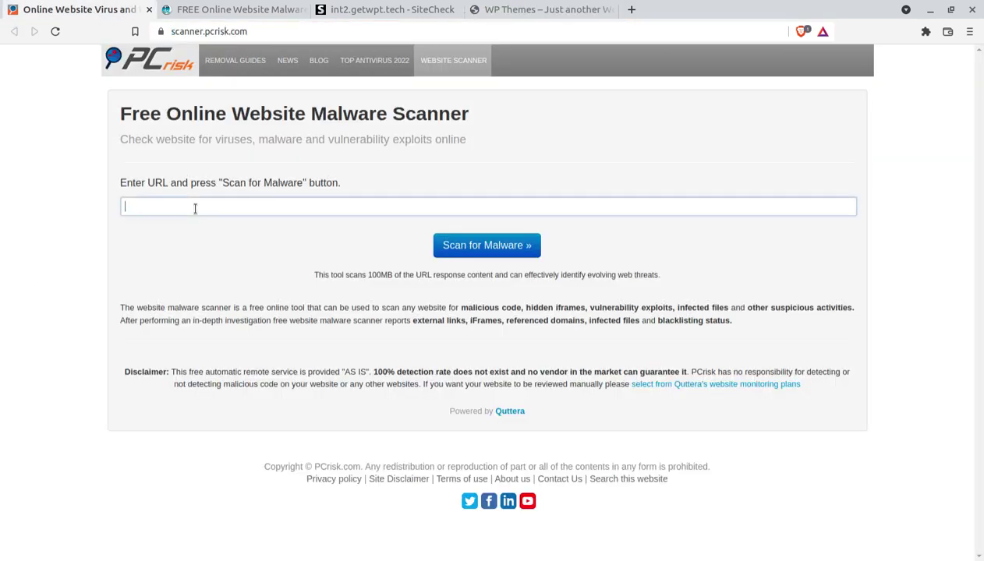
key("ctrl+v")
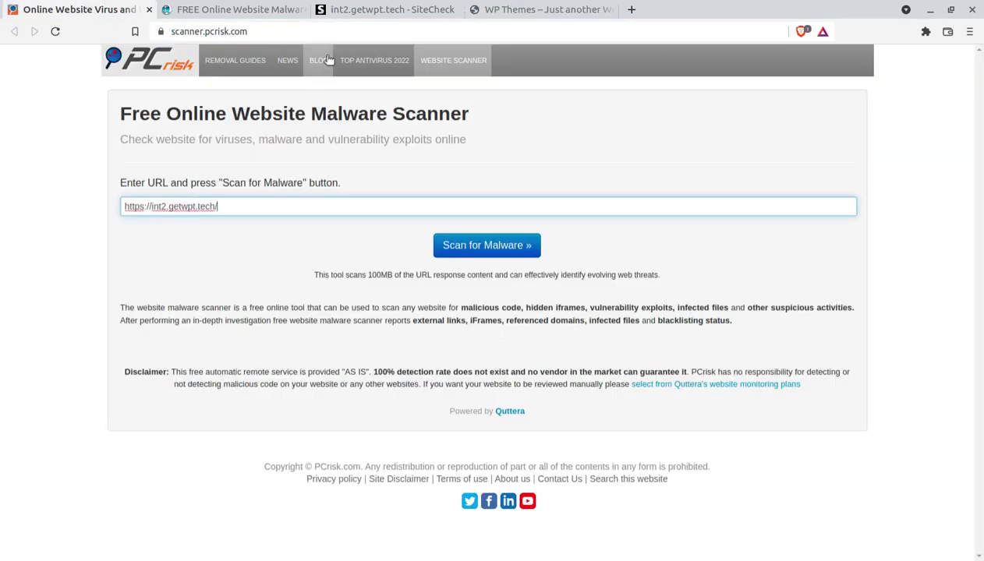
left_click(373, 10)
scroll(221, 226, "up", 15)
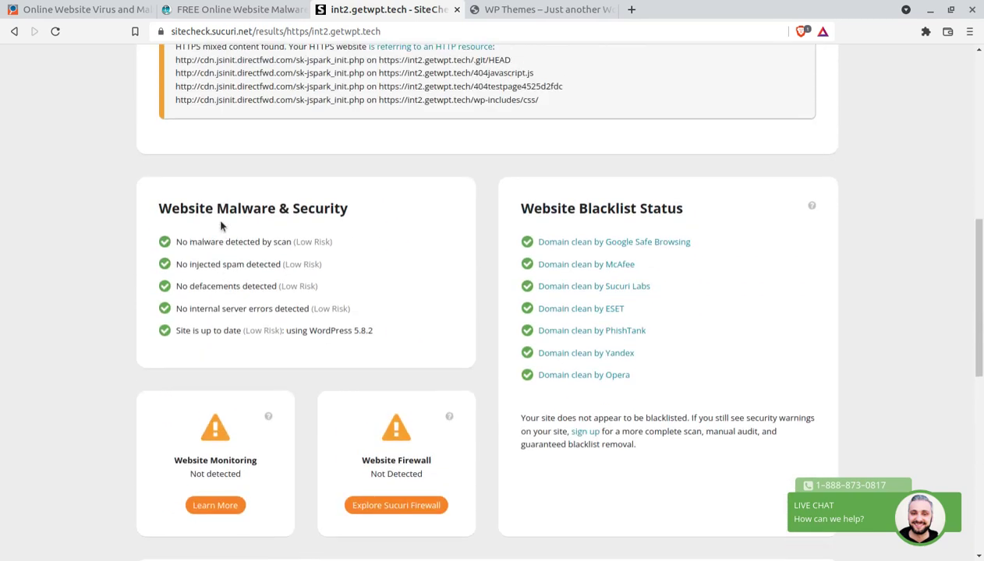
scroll(220, 226, "up", 2)
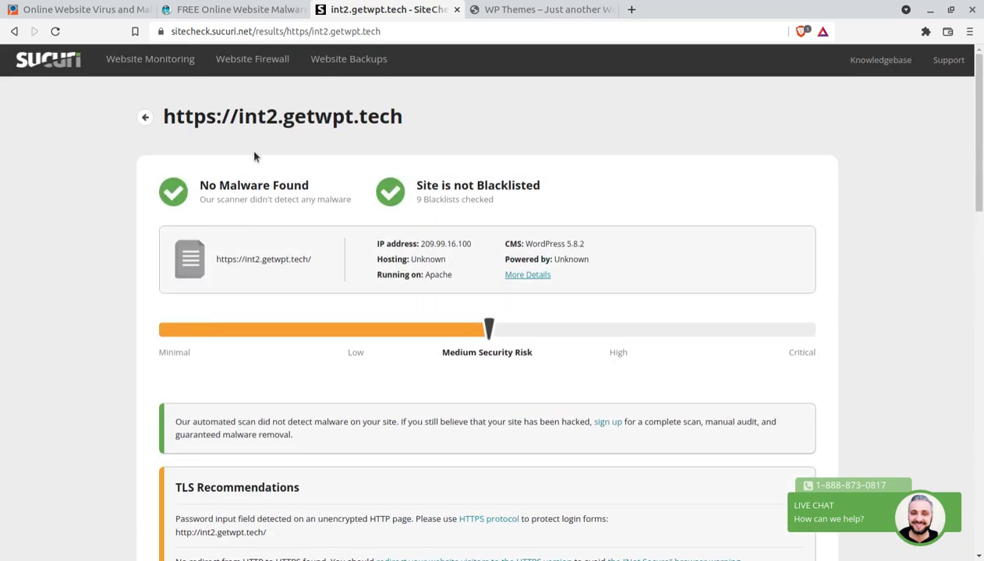
left_click_drag(199, 185, 384, 182)
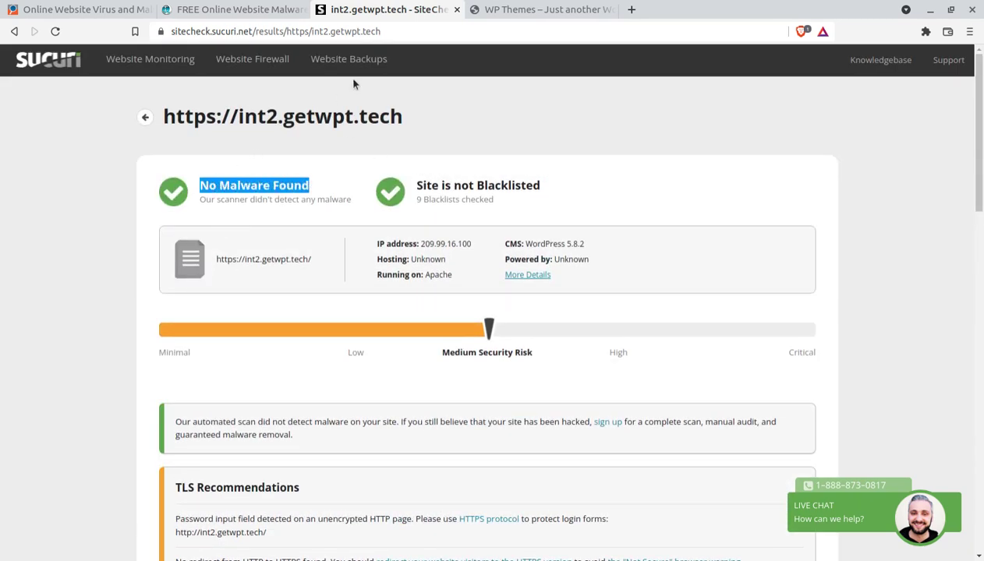
In Quttera's scanned files analysis, expand the malicious files list and highlight the blacklisted domain in the /d210b38b35 entry's reason
left_click(236, 10)
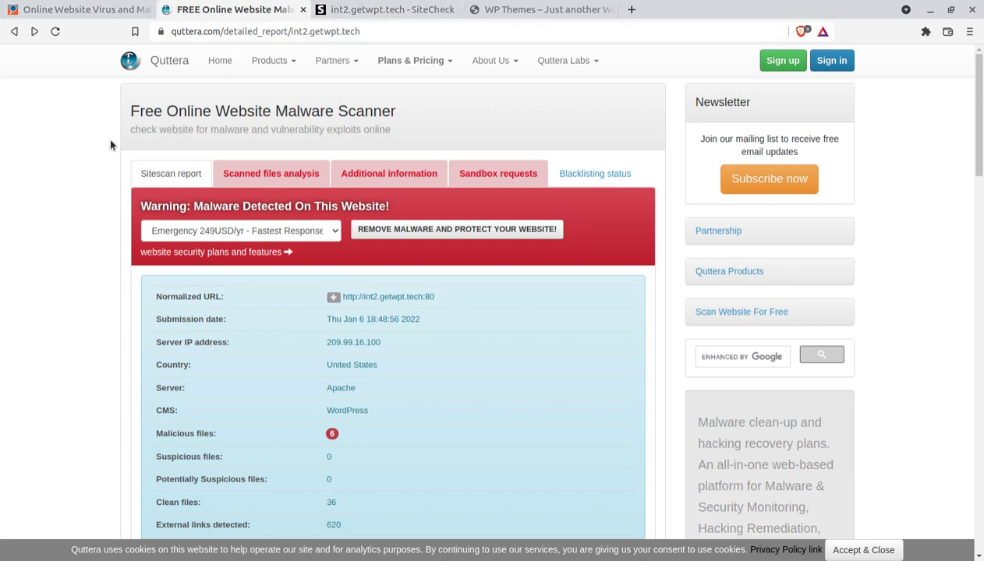
left_click(237, 176)
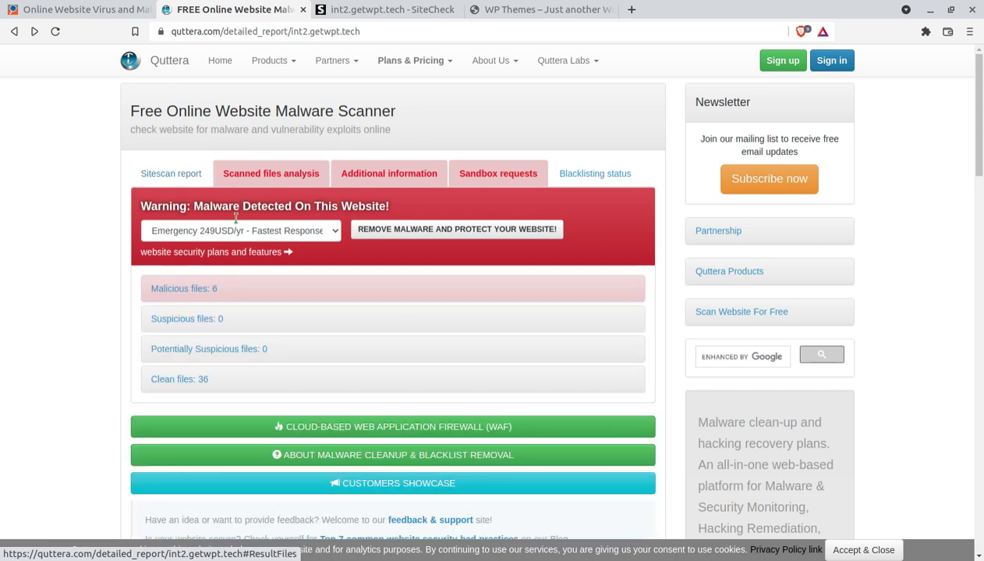
left_click(204, 288)
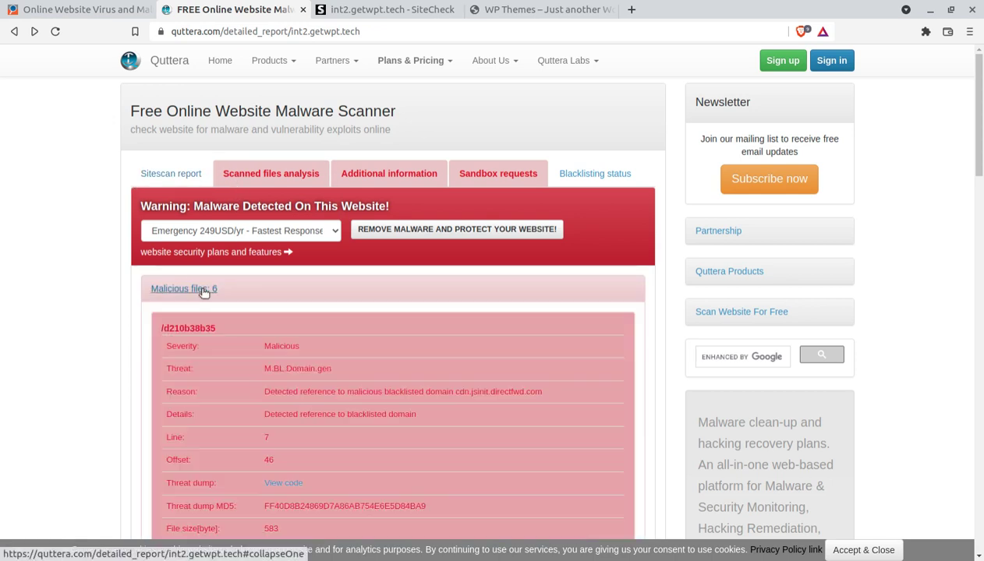
scroll(315, 311, "down", 2)
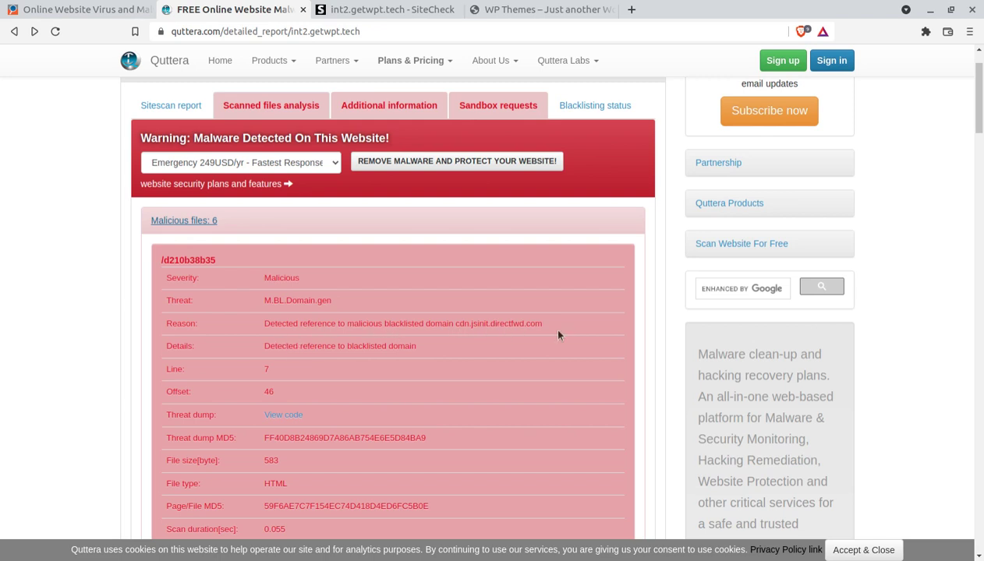
left_click_drag(542, 322, 464, 323)
View the threat dump code for the /product entry in the malicious files list, and close it
scroll(415, 351, "down", 2)
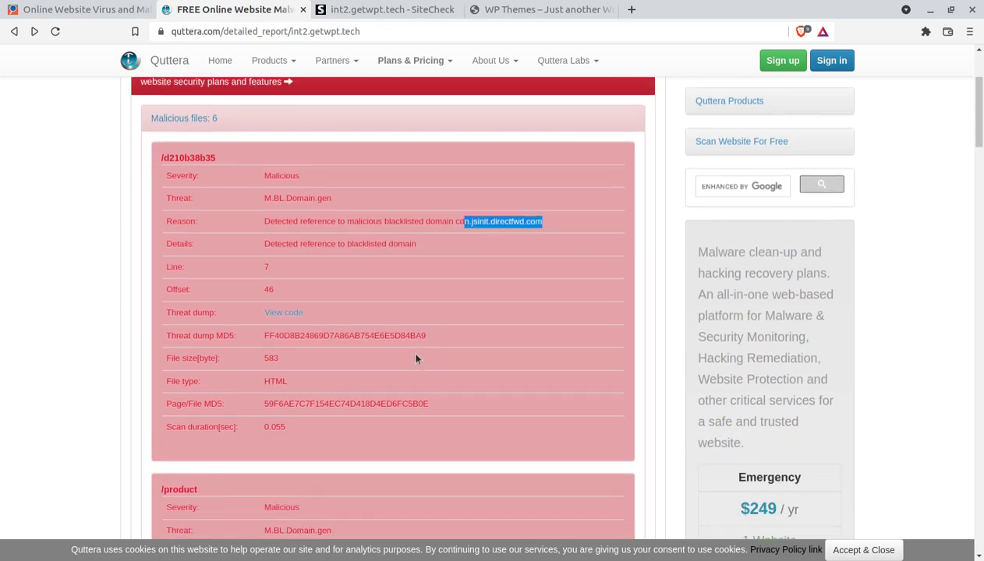
scroll(308, 302, "down", 3)
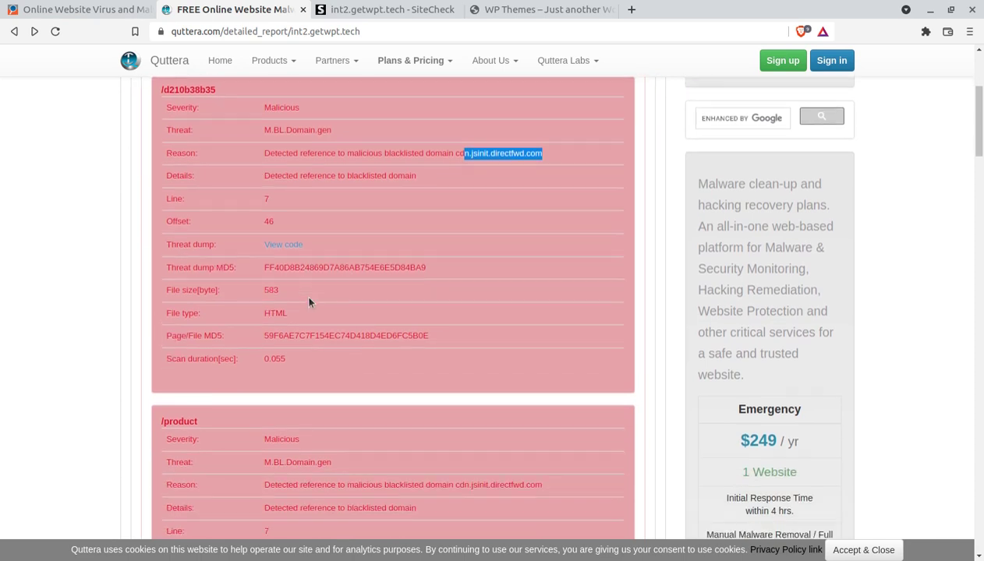
scroll(234, 367, "down", 2)
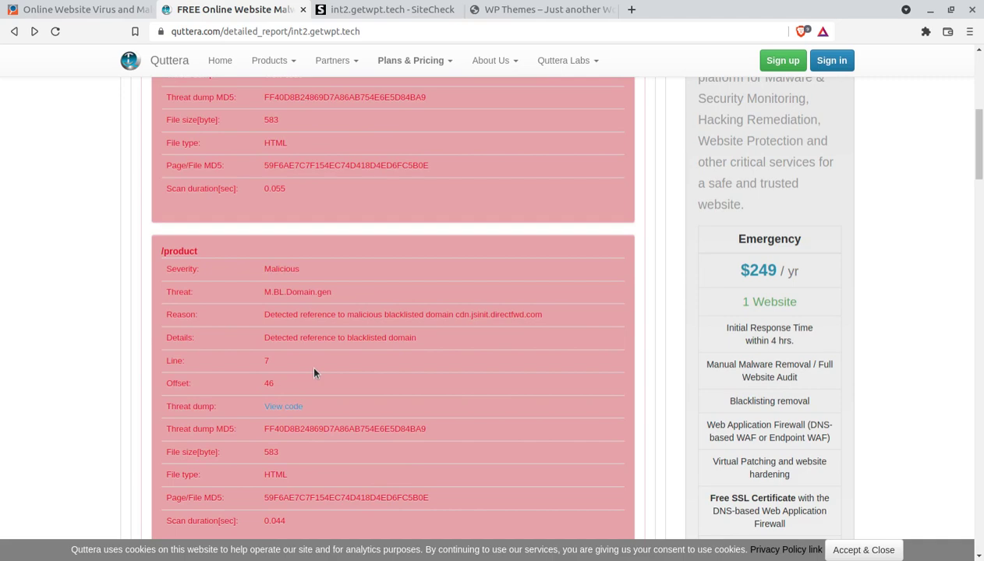
left_click(288, 407)
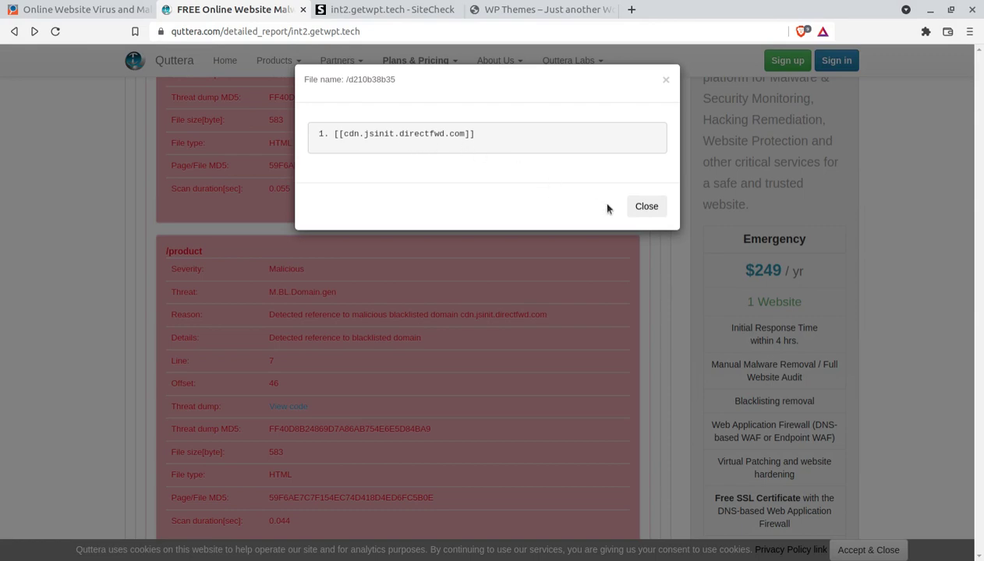
left_click(646, 207)
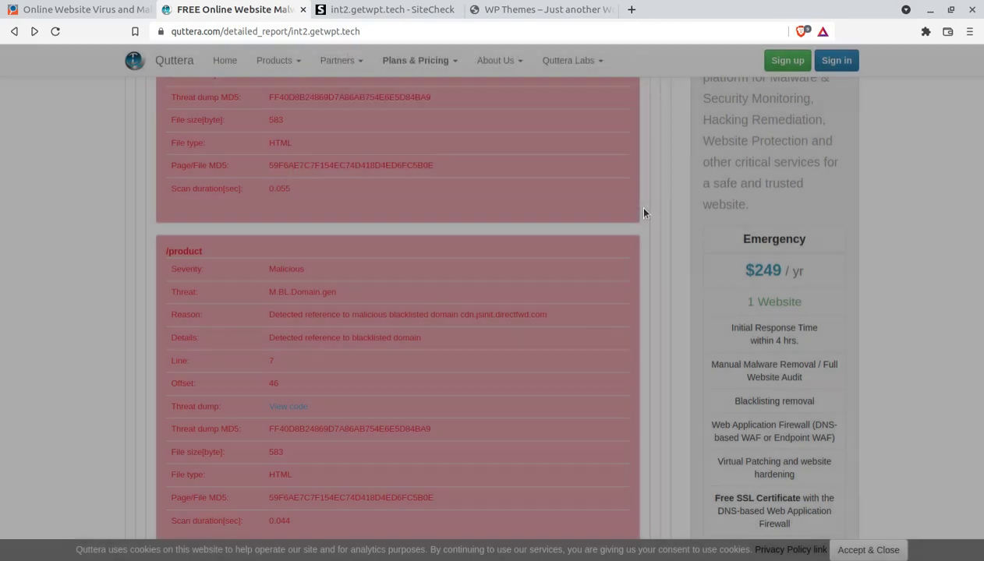
Examine the remaining malicious file entries, such as /subscribe and /forever, and return to the start of the Quttera report
scroll(254, 321, "down", 4)
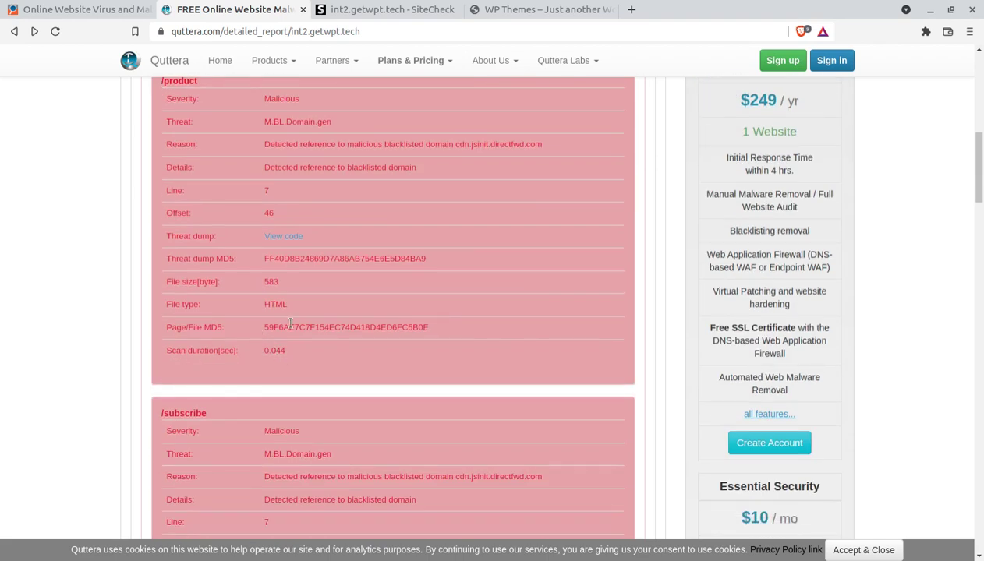
scroll(290, 322, "down", 4)
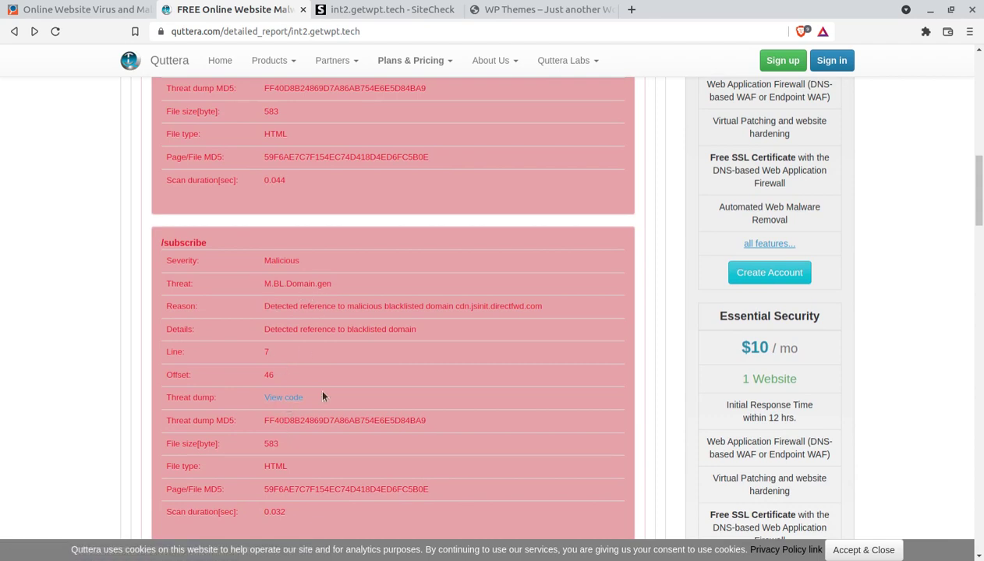
scroll(310, 396, "down", 3)
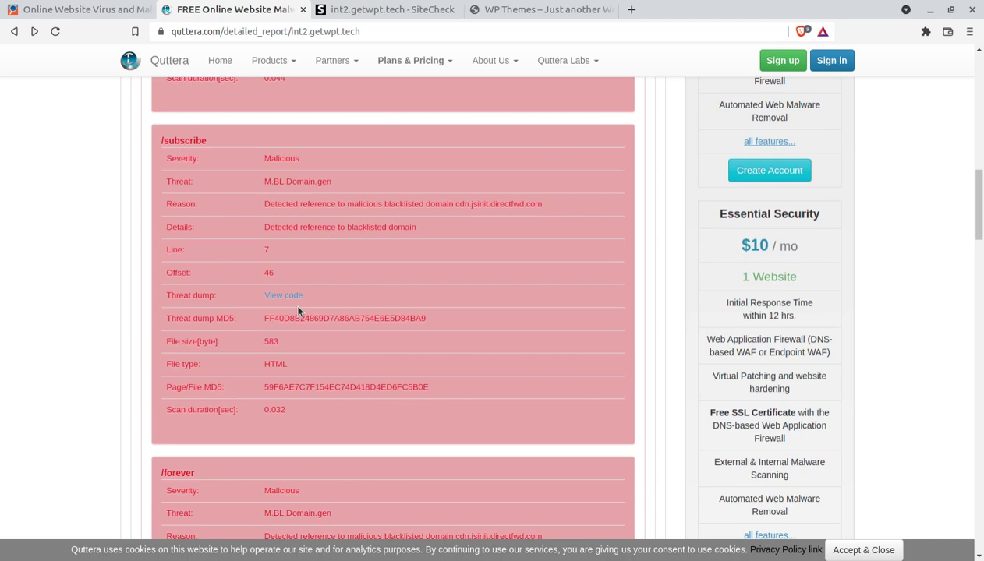
scroll(322, 307, "down", 10)
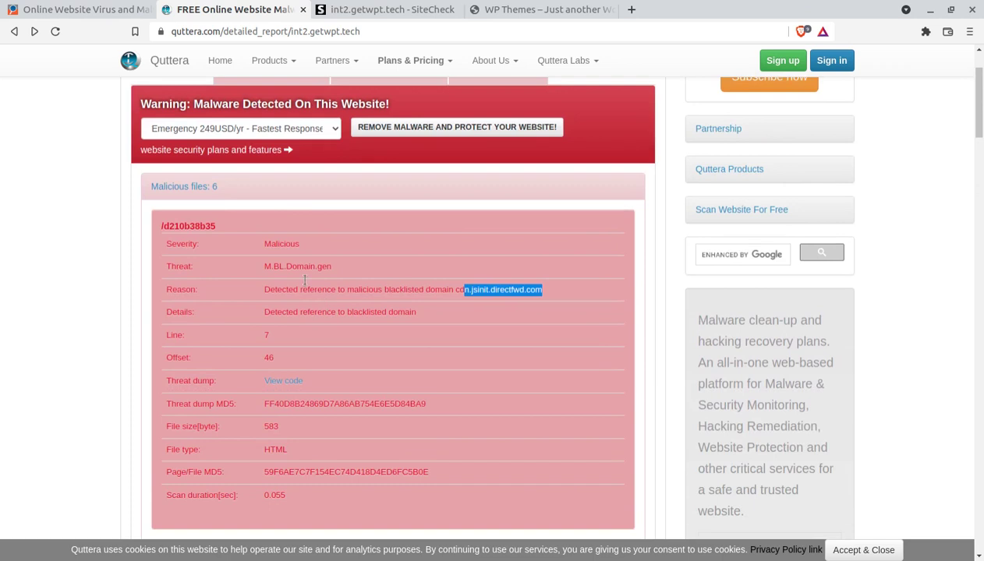
scroll(154, 210, "up", 2)
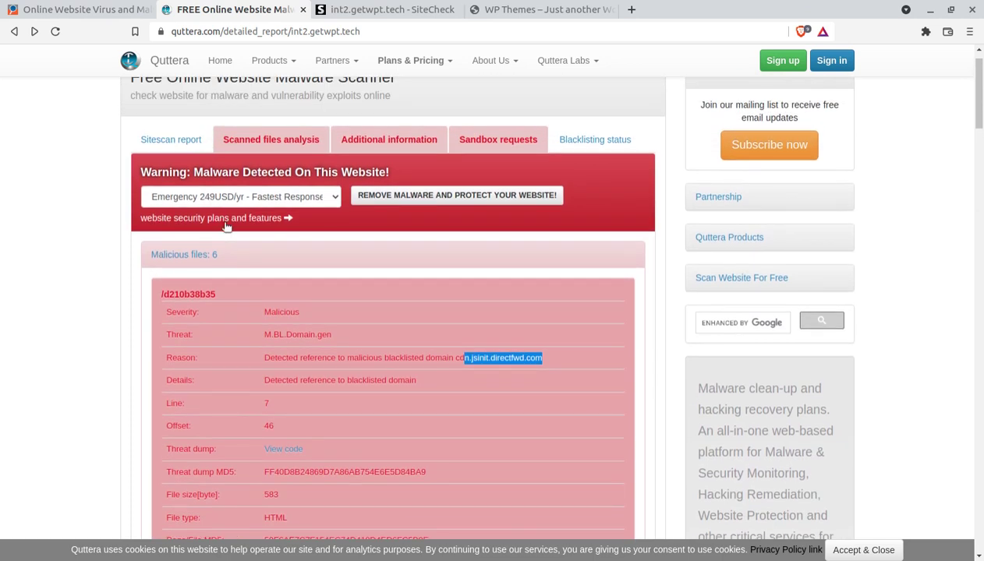
scroll(187, 212, "up", 1)
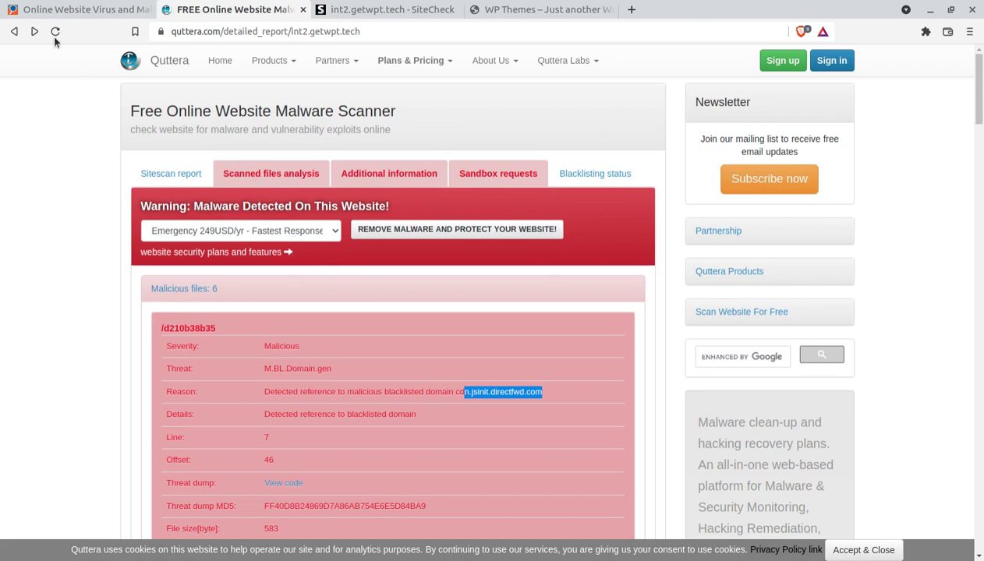
Reload the Quttera report by leaving and re-entering it, and view its scanned files analysis and additional information sections
left_click(13, 32)
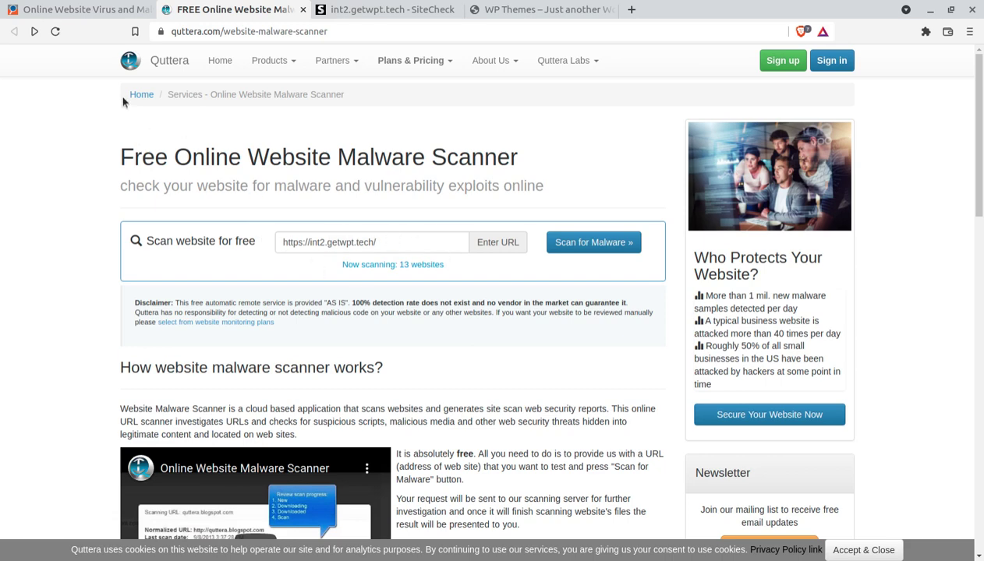
left_click(34, 31)
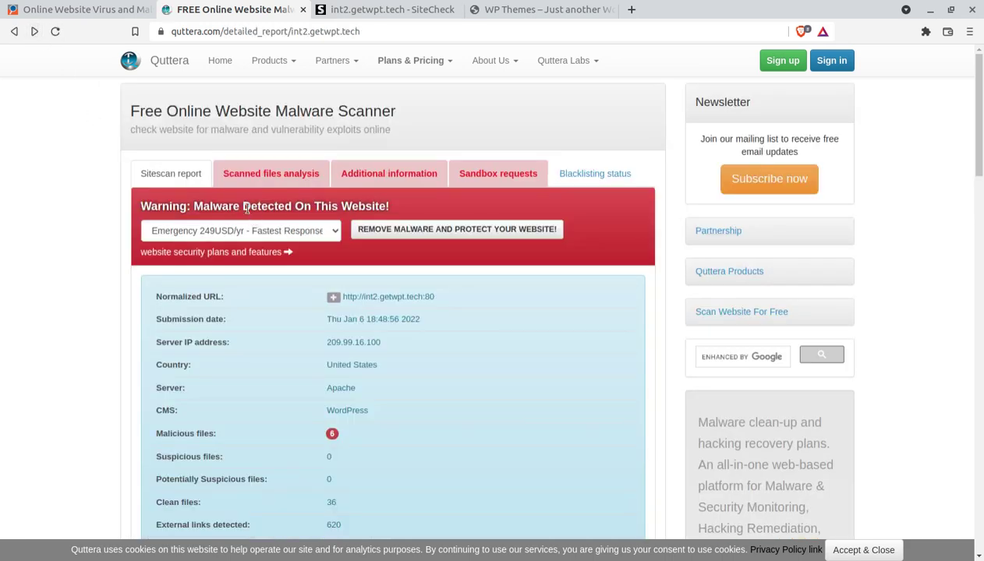
left_click(258, 173)
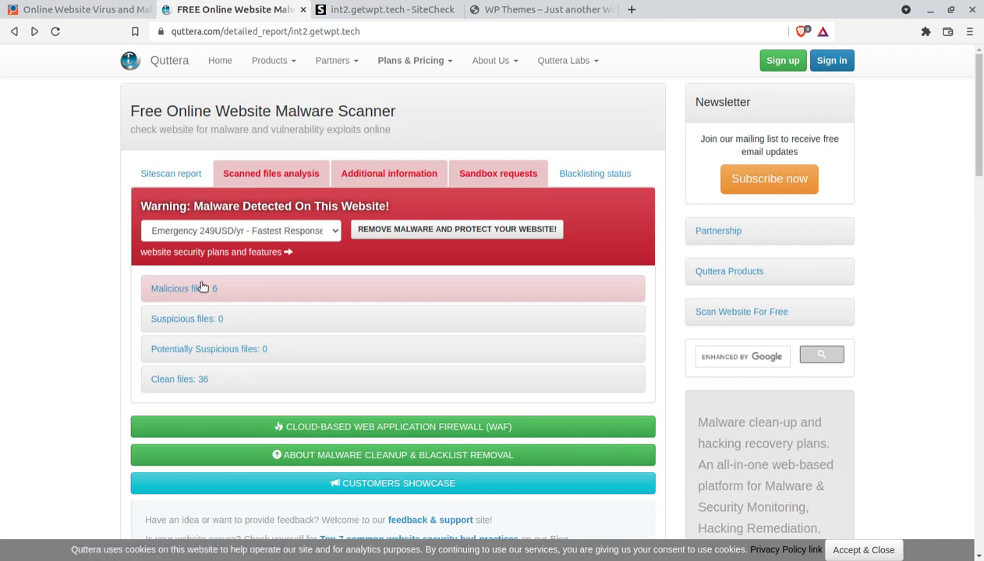
left_click(370, 178)
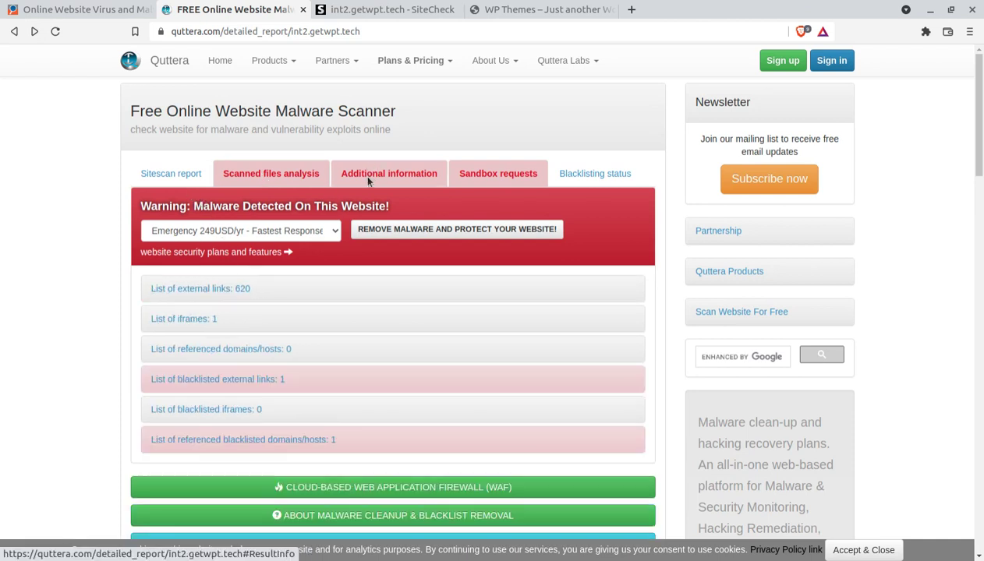
middle_click(219, 292)
left_click(356, 14)
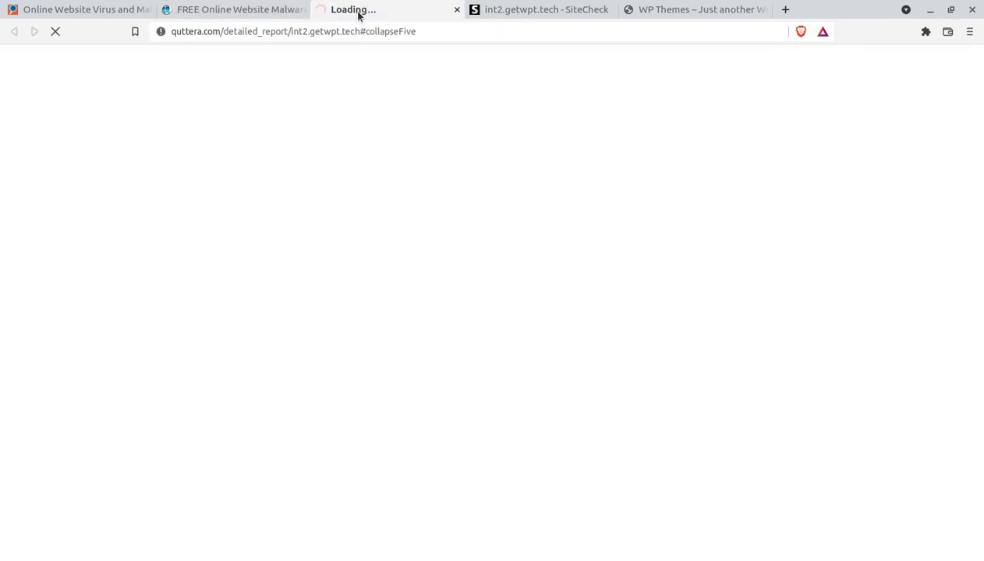
scroll(392, 307, "down", 5)
scroll(392, 307, "down", 2)
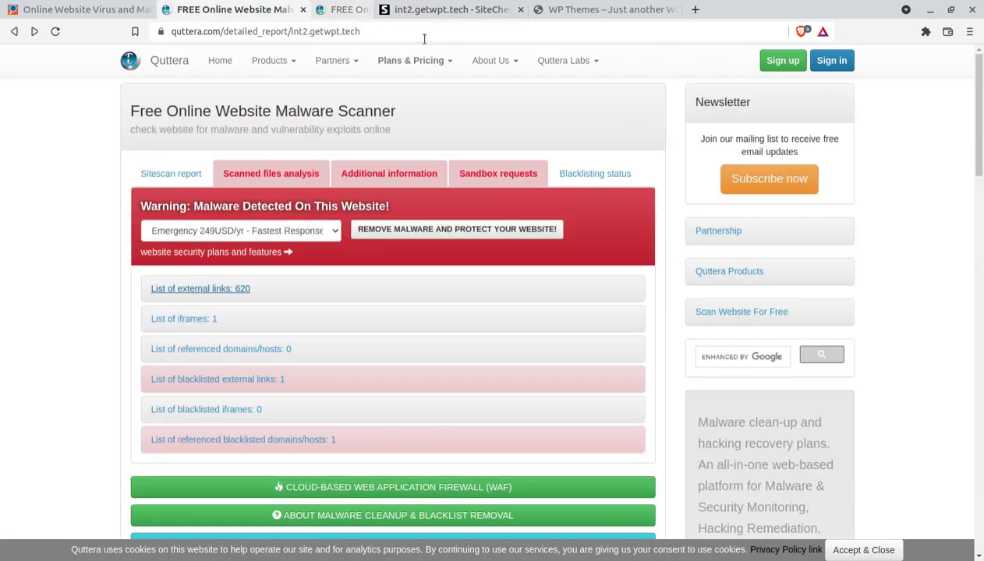
left_click(457, 10)
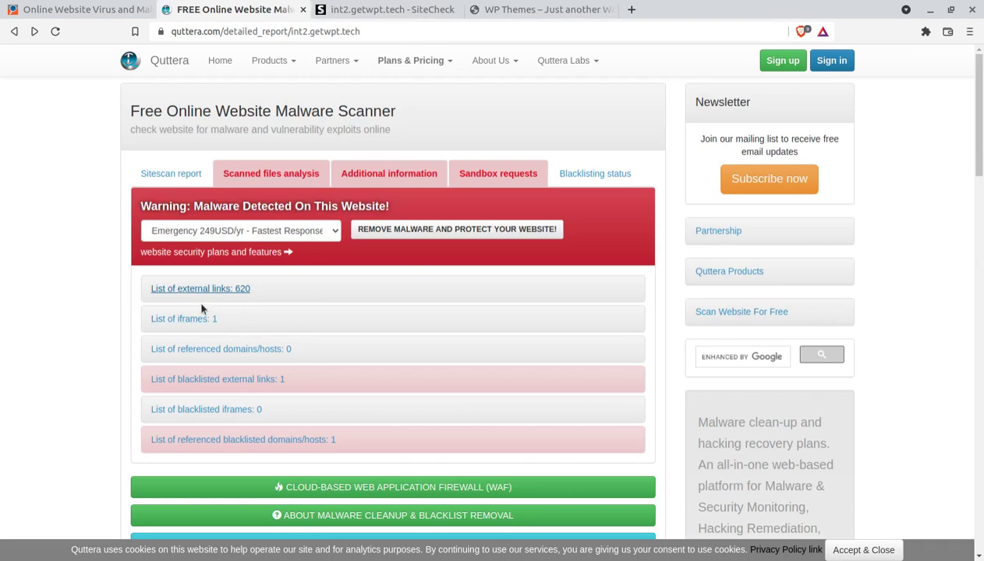
Expand the list of external links in the additional information and examine the URLs for links to outside domains
left_click(198, 290)
scroll(340, 374, "down", 2)
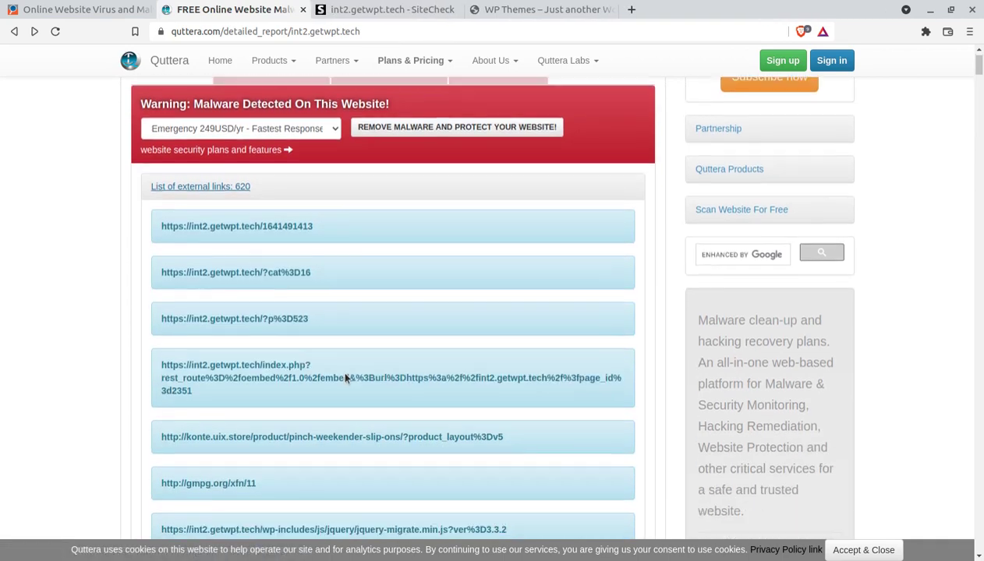
scroll(344, 374, "down", 4)
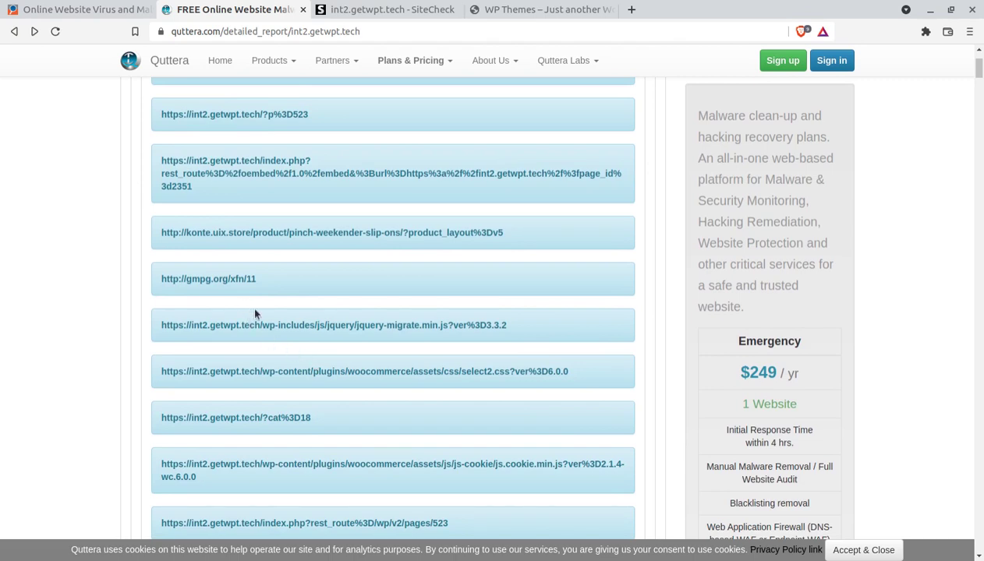
scroll(291, 362, "down", 9)
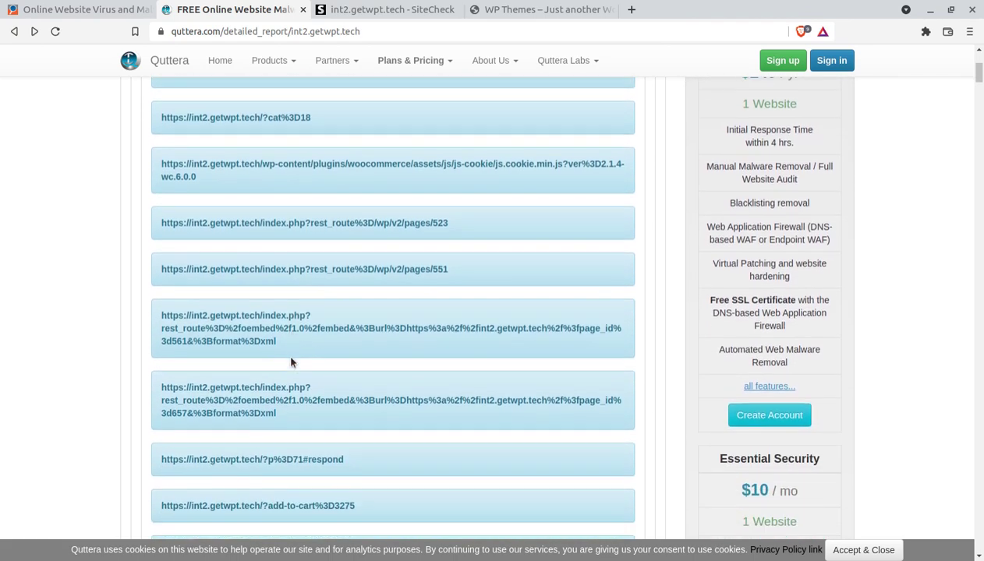
scroll(291, 362, "down", 8)
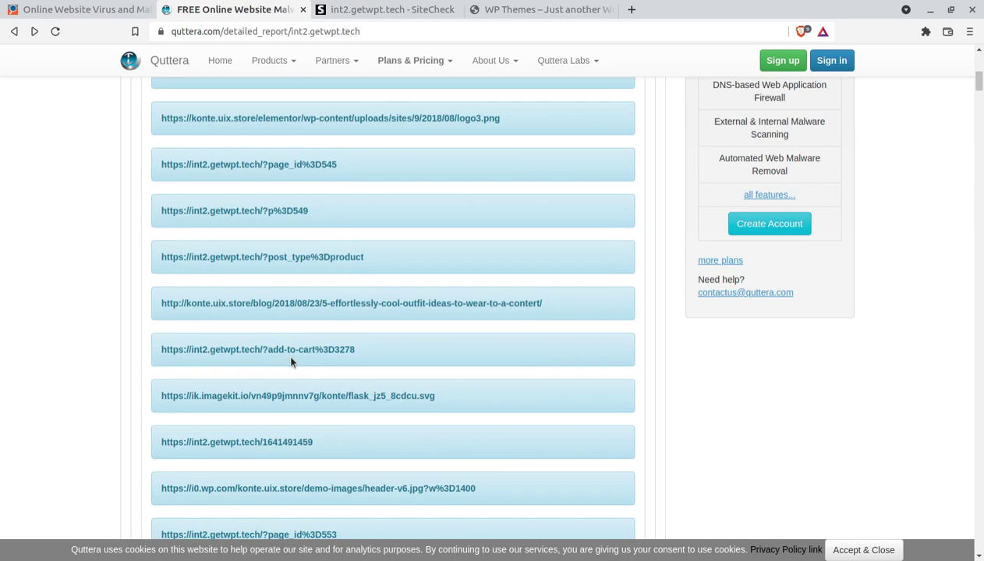
scroll(291, 362, "down", 11)
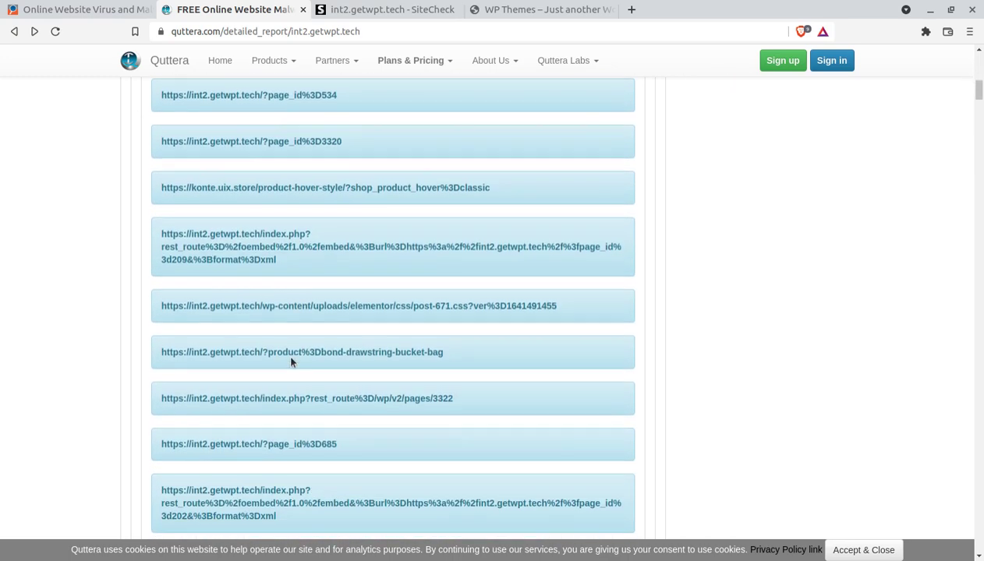
scroll(304, 344, "down", 8)
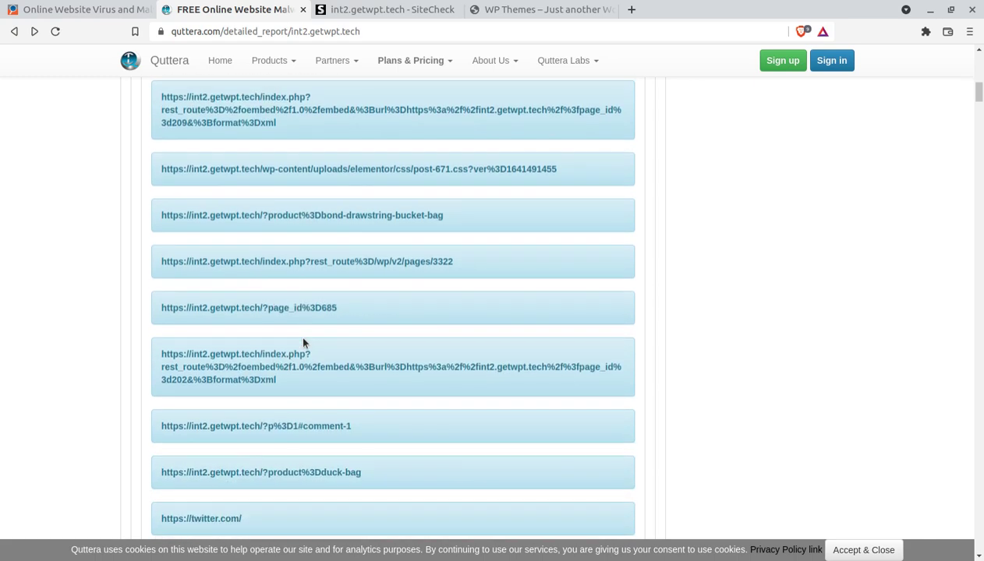
scroll(304, 342, "down", 9)
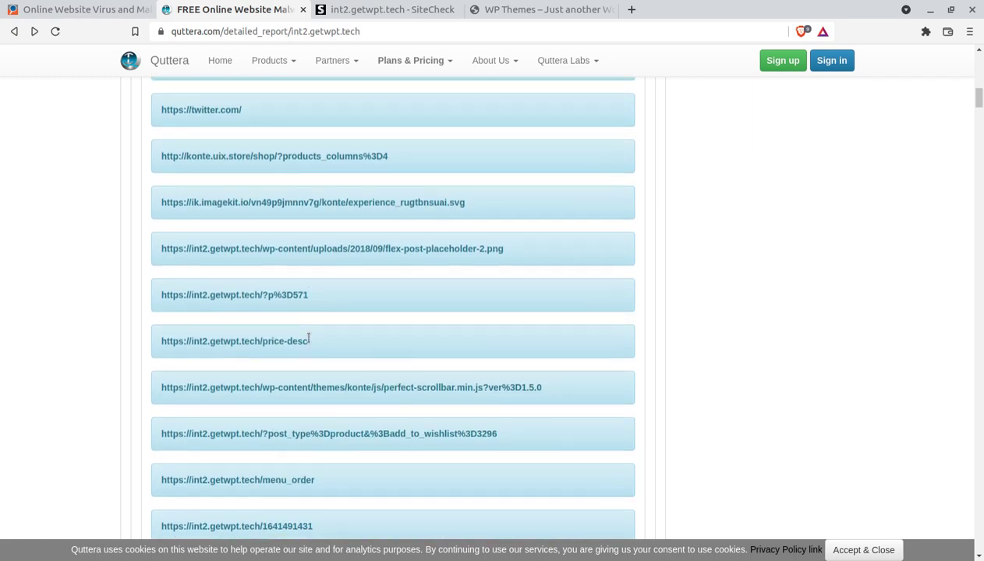
scroll(308, 337, "down", 12)
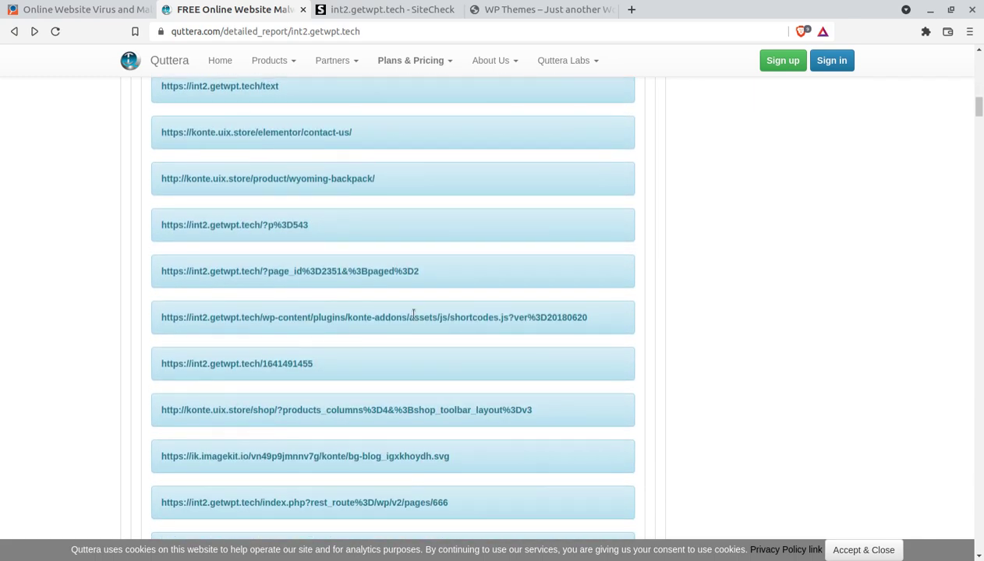
scroll(414, 320, "down", 3)
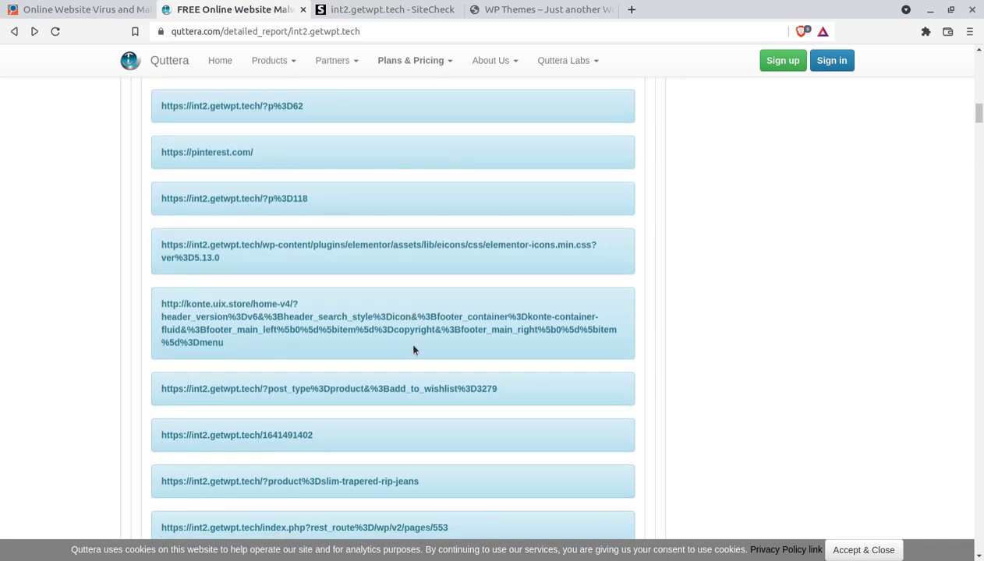
scroll(412, 348, "down", 7)
scroll(414, 352, "down", 9)
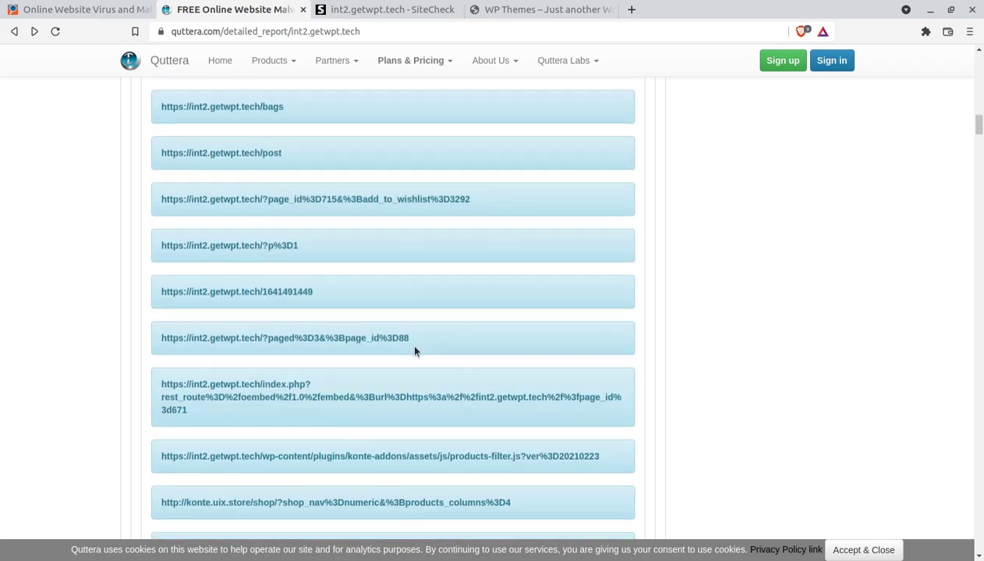
scroll(414, 351, "down", 4)
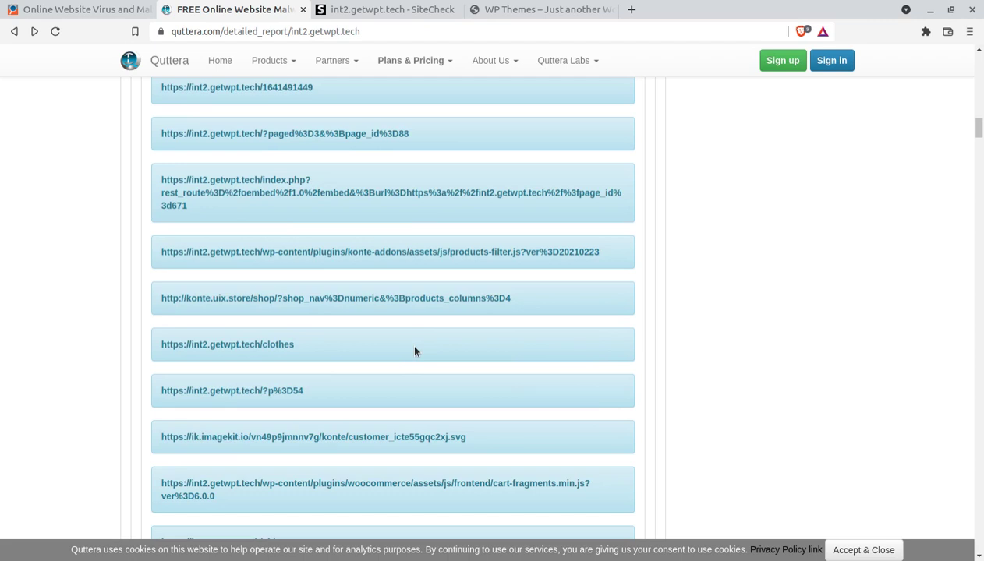
scroll(414, 352, "down", 3)
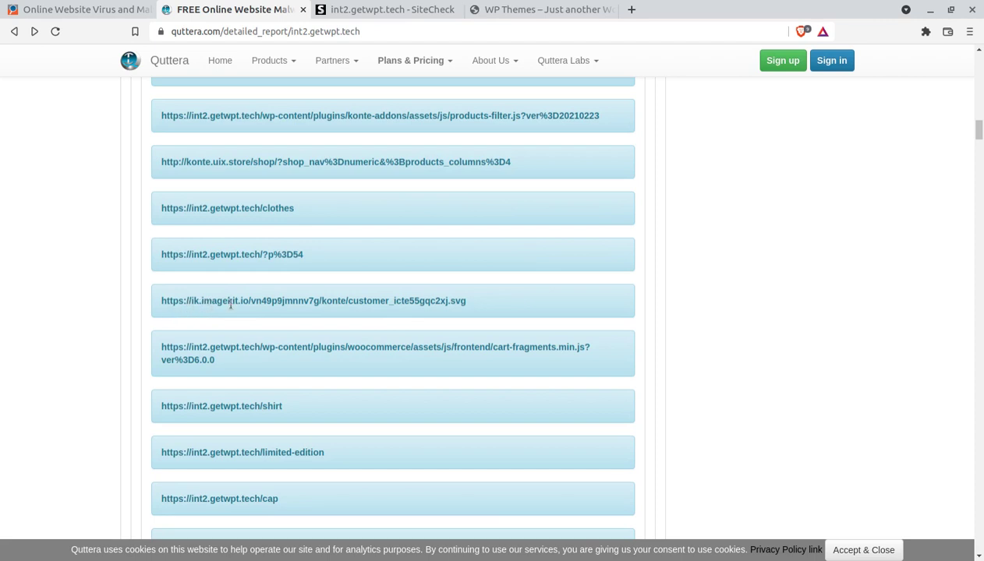
left_click_drag(488, 301, 160, 298)
key("ctrl+c")
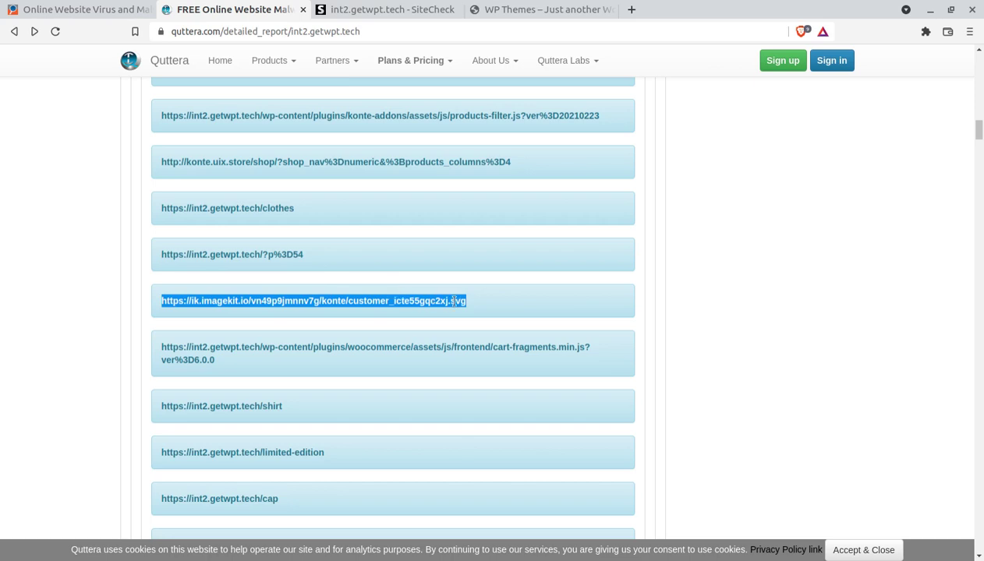
left_click(631, 11)
key("ctrl+v")
key("Return")
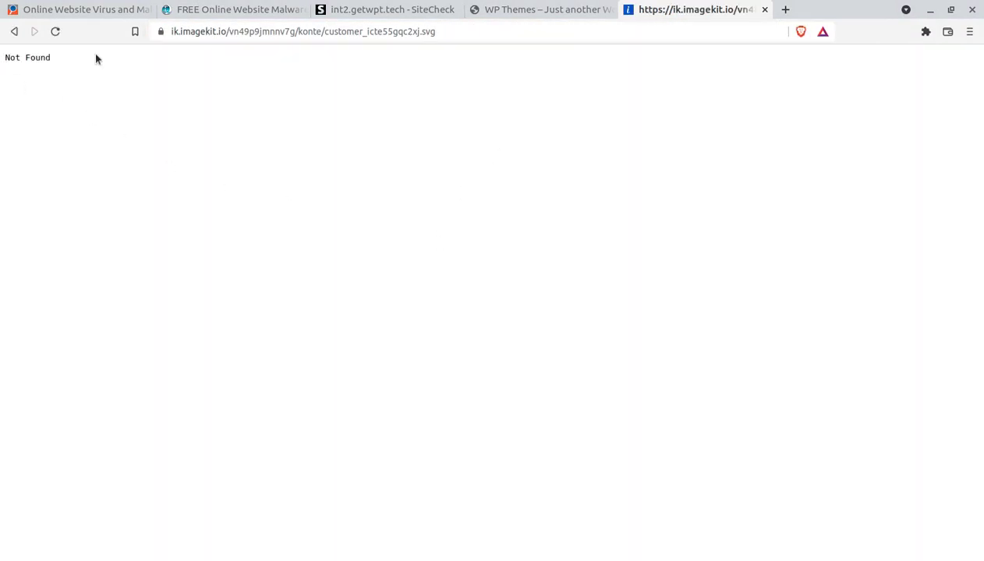
left_click(764, 9)
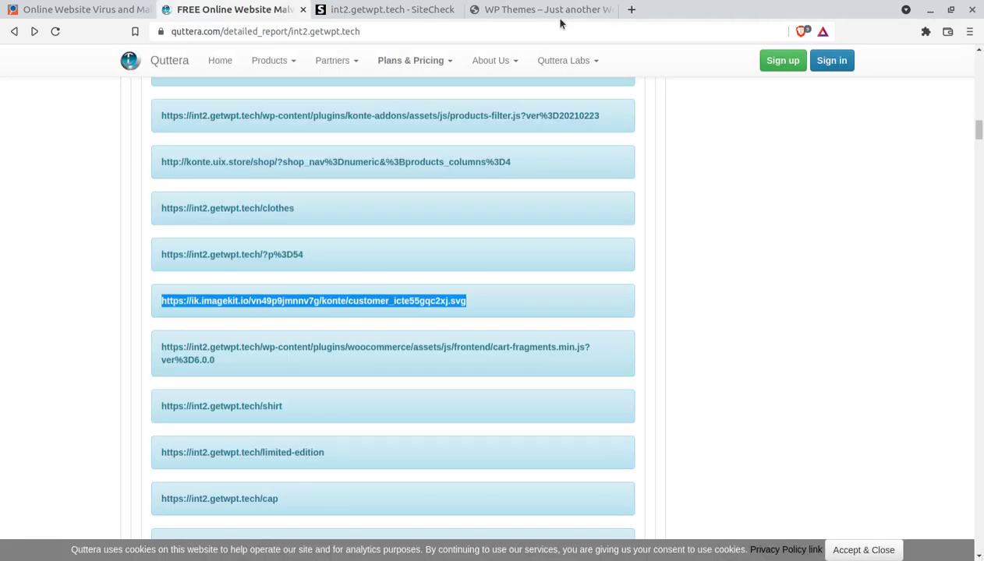
Return to the scanned files analysis, expand the clean files list and examine its entries
scroll(218, 308, "up", 10)
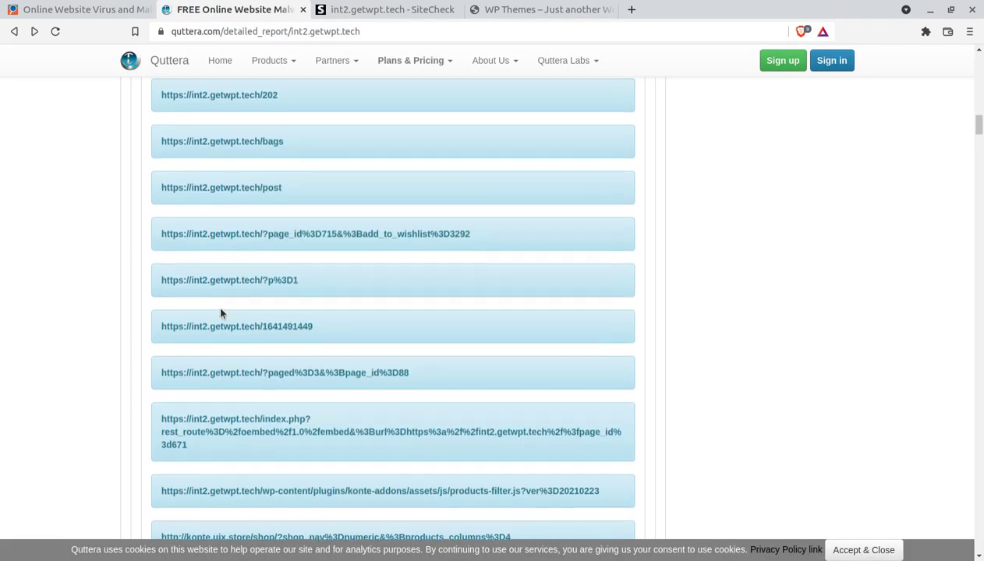
scroll(219, 310, "up", 10)
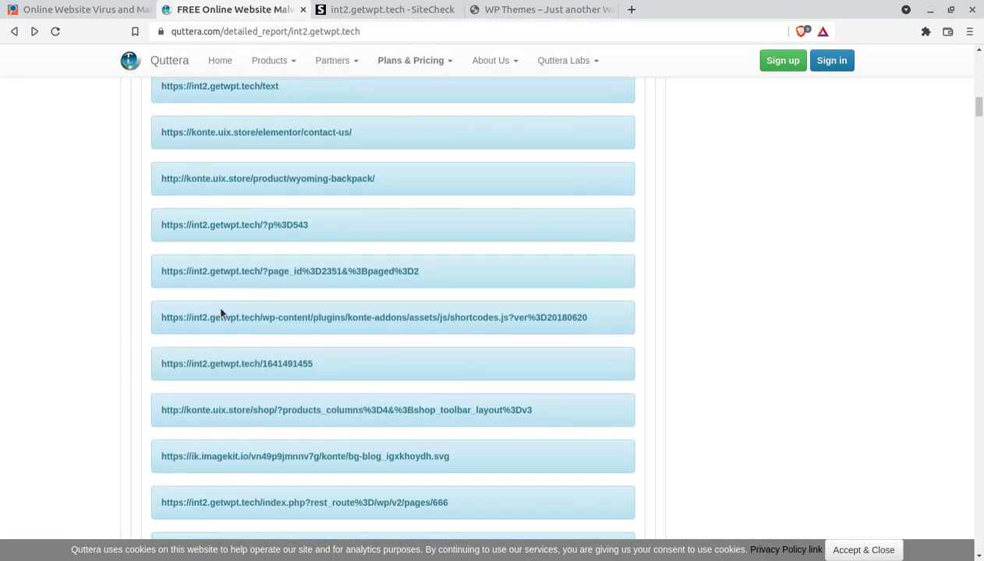
scroll(220, 312, "up", 10)
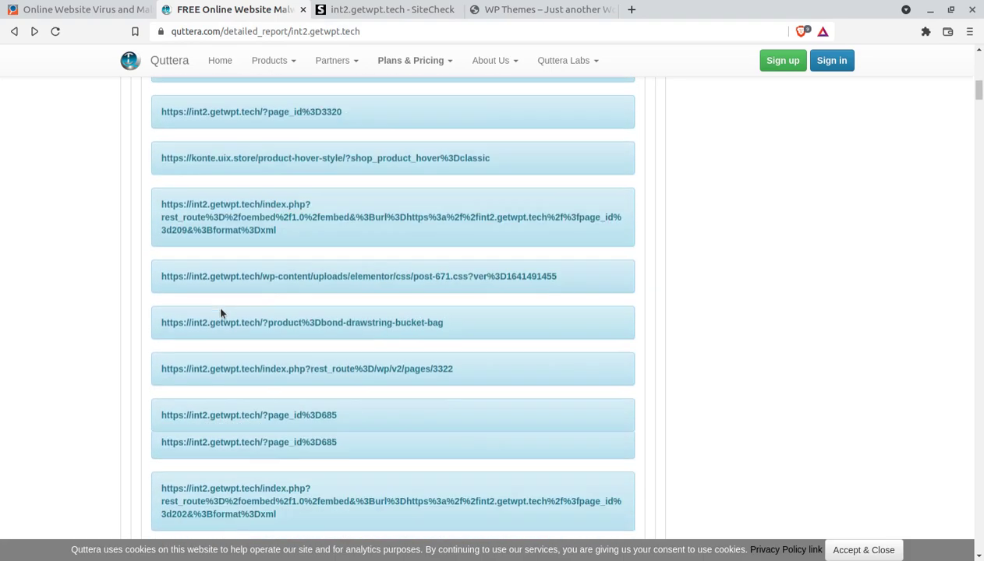
scroll(221, 313, "up", 10)
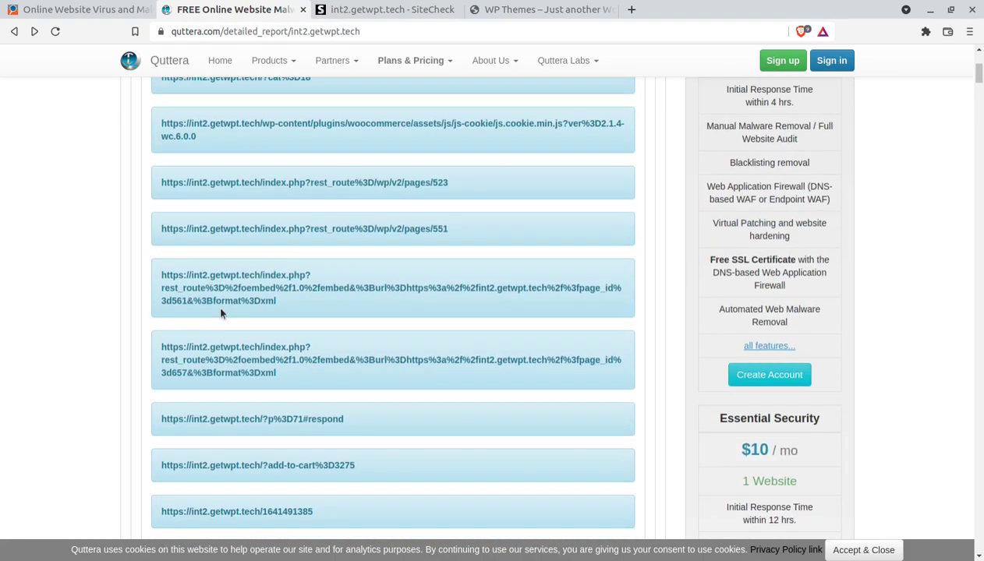
scroll(221, 313, "up", 5)
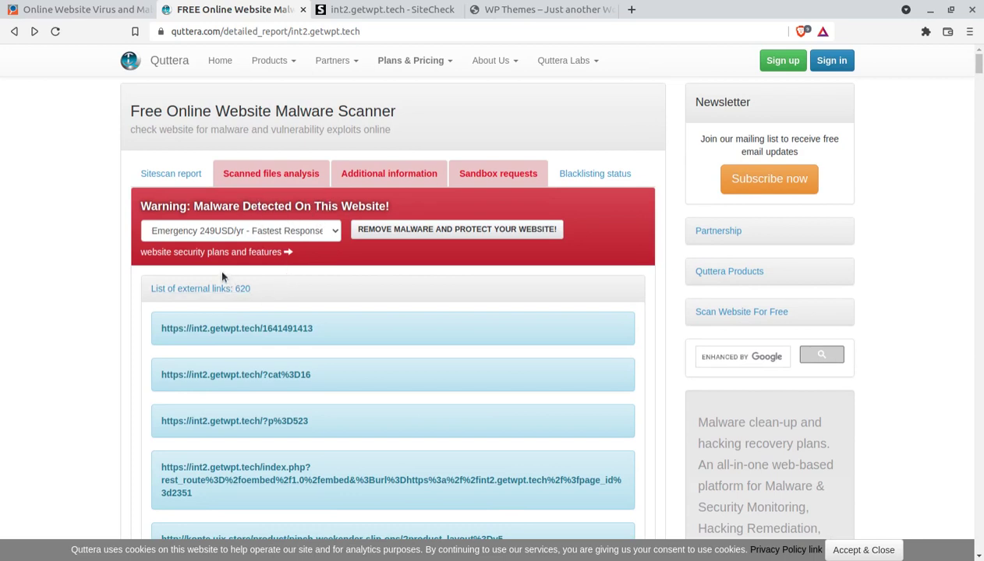
left_click(277, 176)
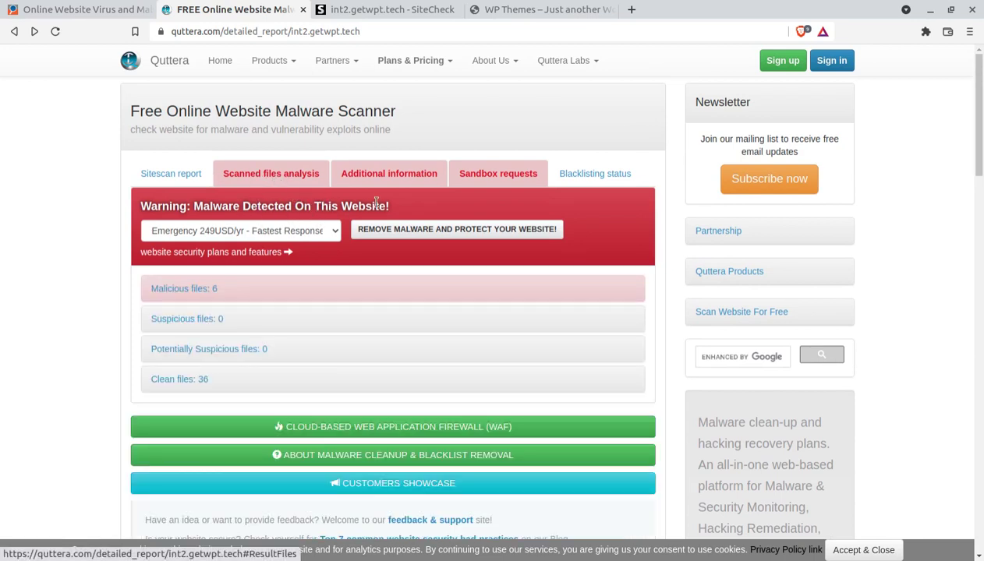
left_click(180, 380)
scroll(332, 376, "down", 2)
scroll(331, 376, "down", 12)
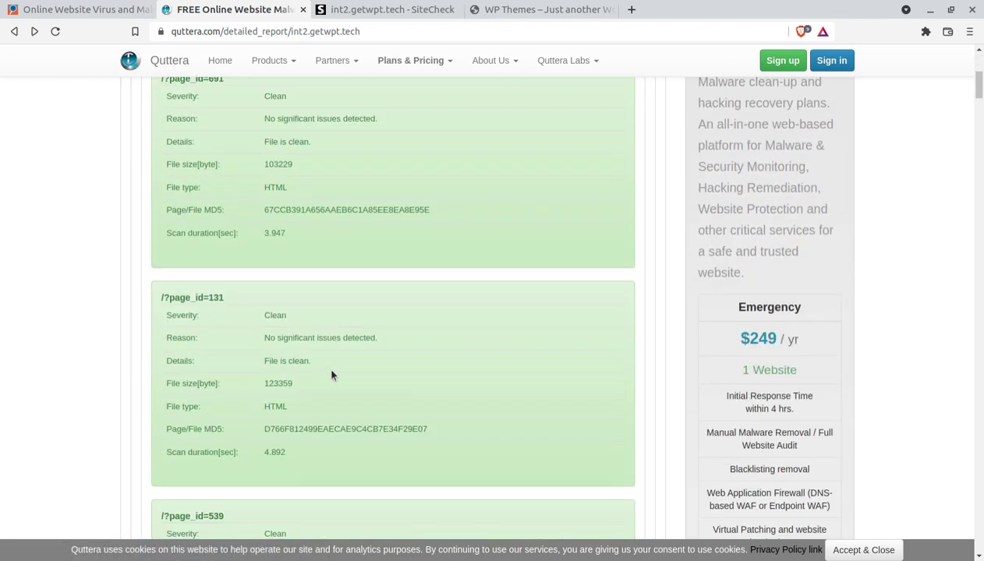
scroll(331, 376, "down", 12)
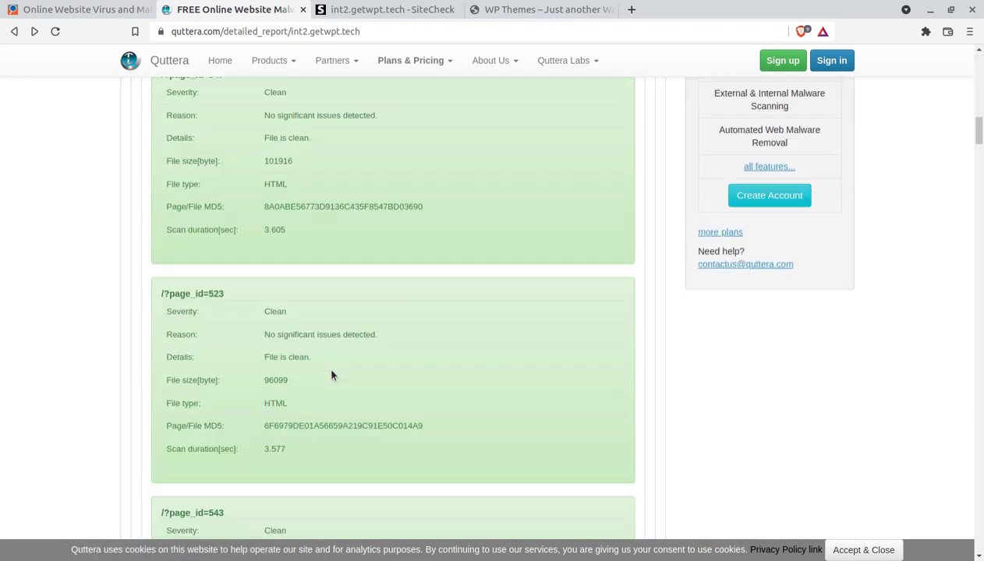
View the sandbox requests section of the Quttera report with its HTTP redirects
scroll(331, 376, "up", 20)
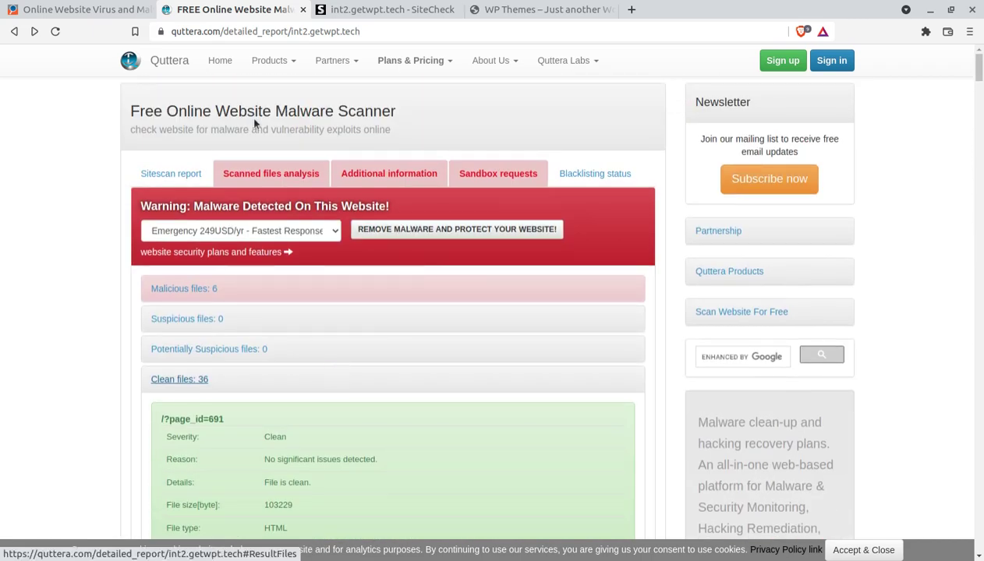
left_click(401, 181)
left_click(481, 175)
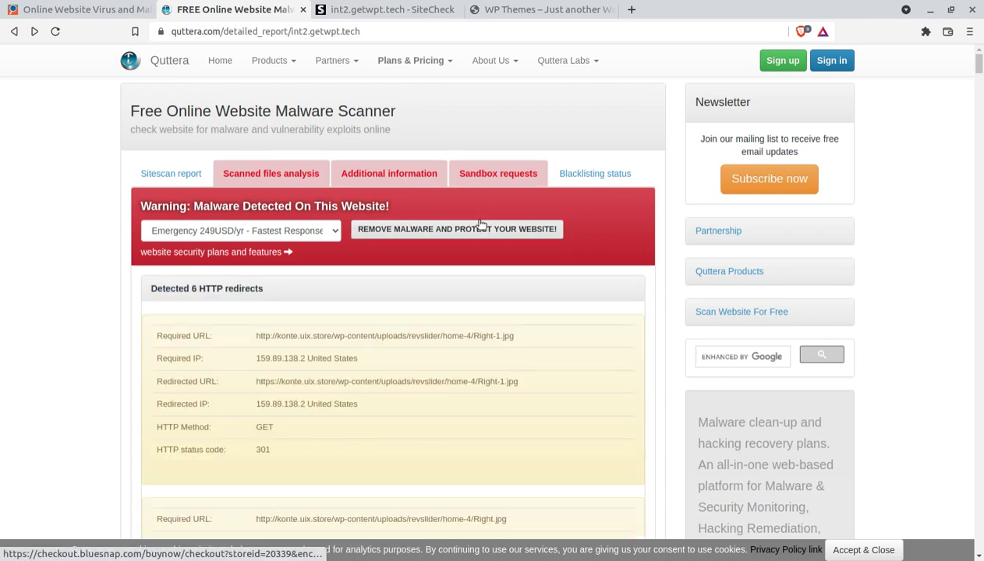
Open the blacklisting status and review the domain's verdict from each blacklist provider, from ZeusTracker to Quttera Labs
left_click(600, 175)
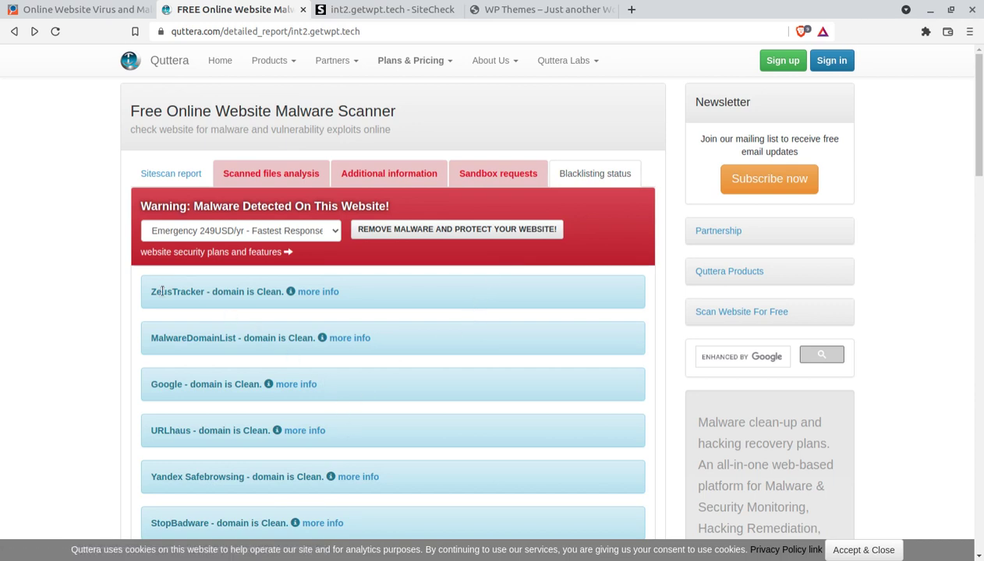
scroll(375, 315, "down", 3)
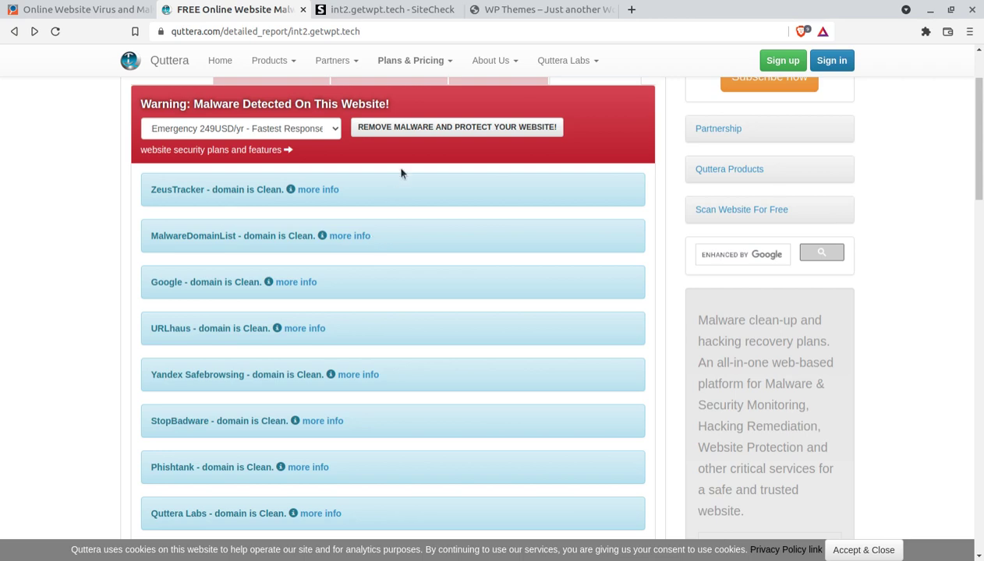
scroll(315, 336, "down", 3)
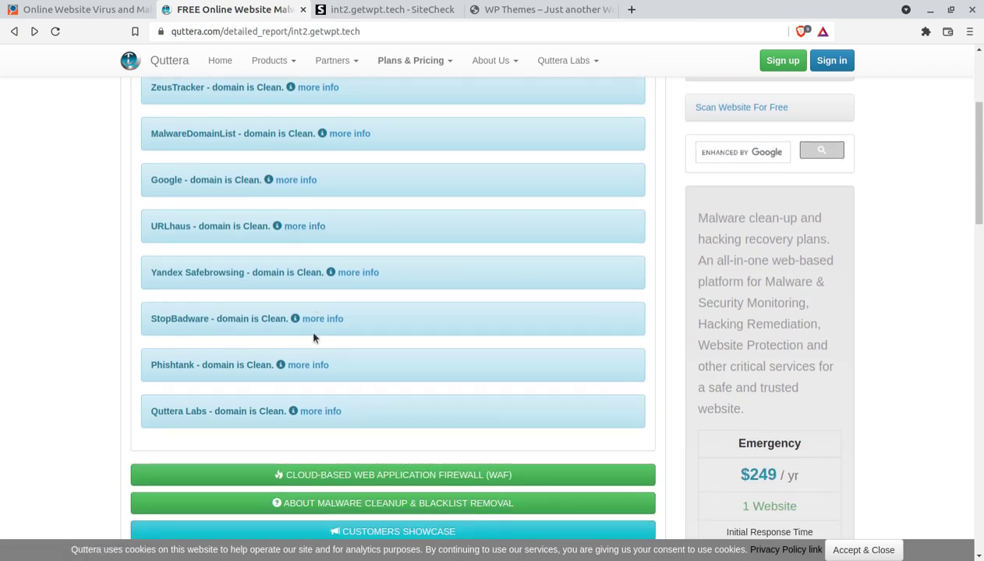
scroll(314, 336, "up", 3)
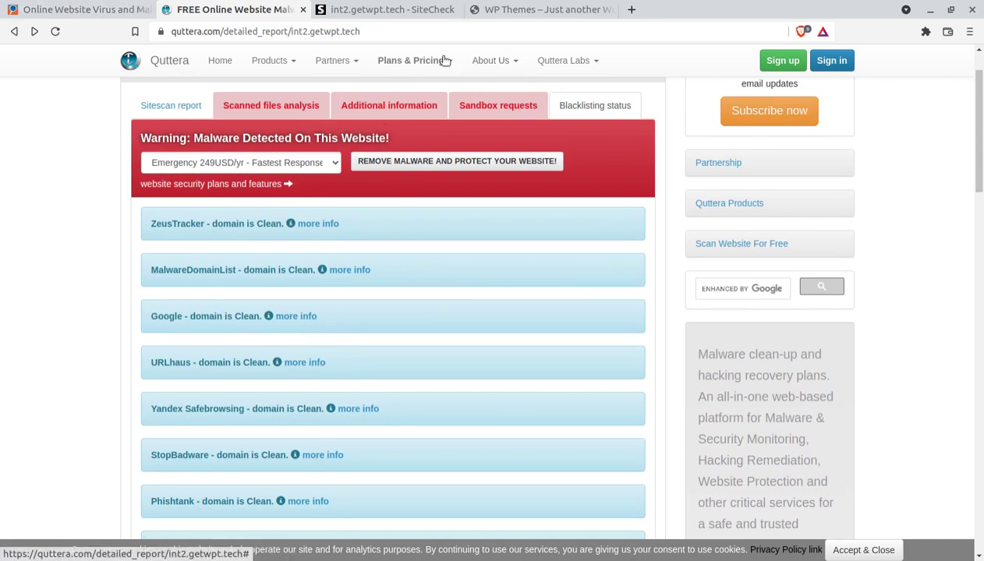
left_click(111, 11)
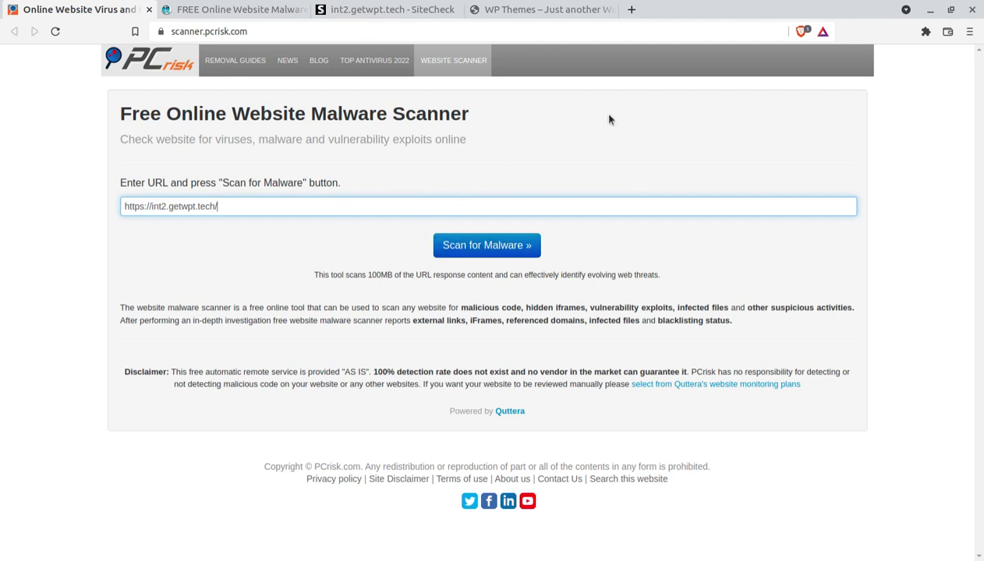
left_click(497, 253)
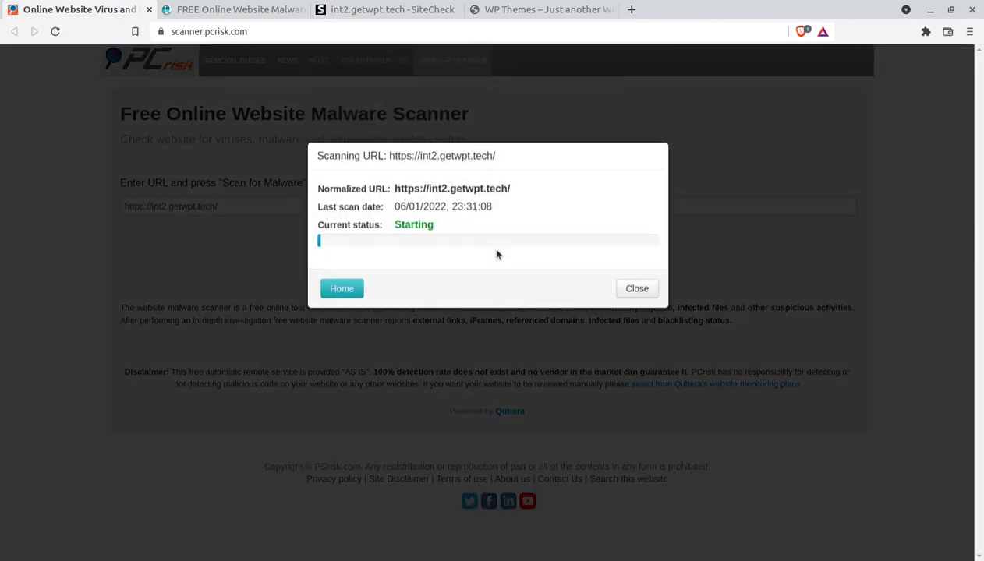
Look back at the Quttera and Sucuri SiteCheck reports and check PCrisk's scan progress while it runs
left_click(255, 9)
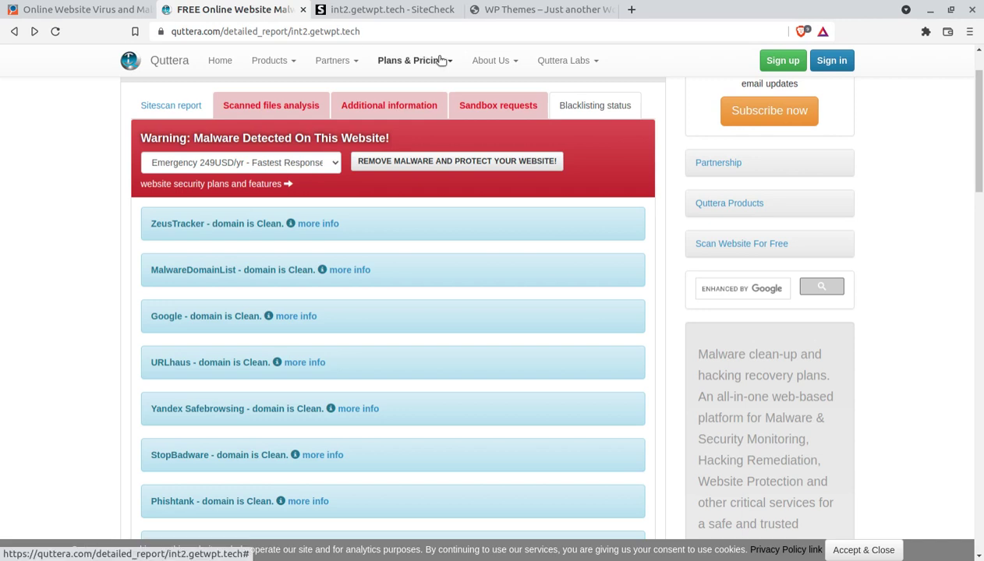
left_click(85, 10)
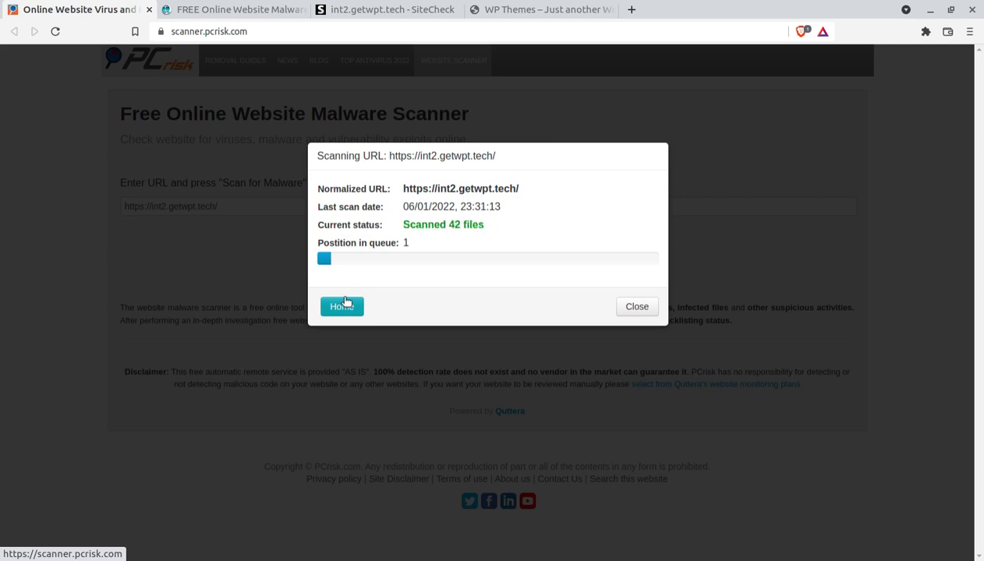
left_click(234, 9)
left_click(394, 11)
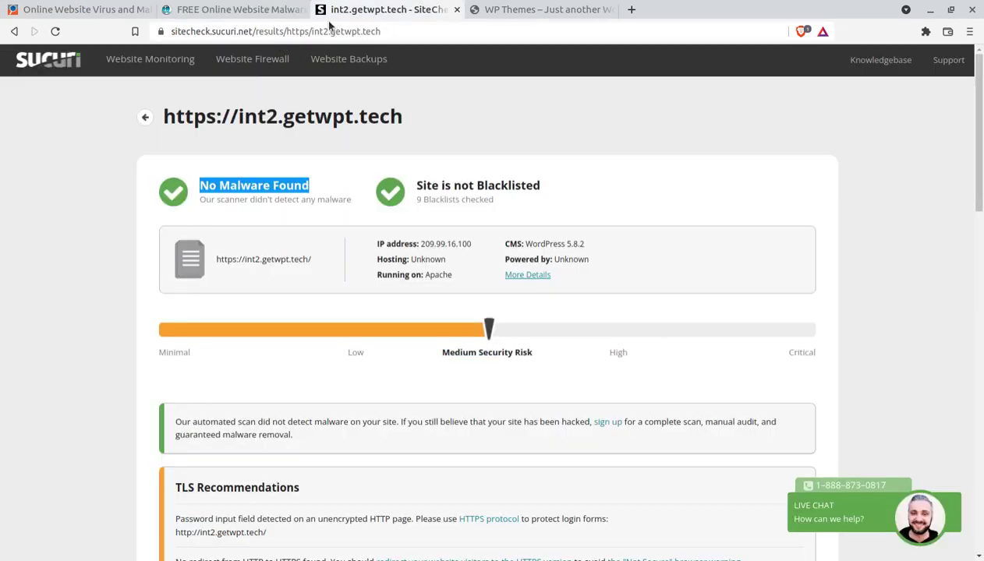
left_click(254, 9)
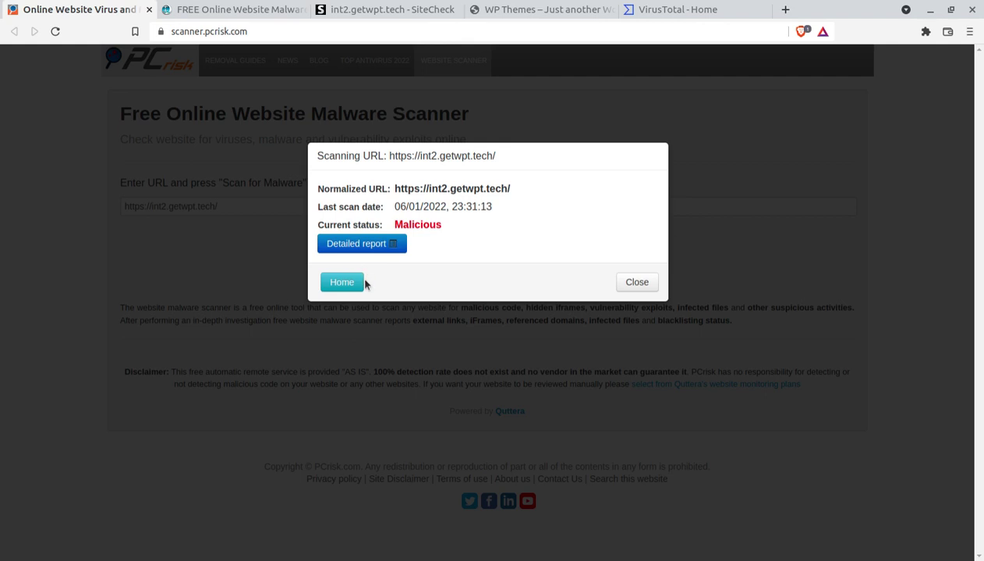
Open PCrisk's detailed report for int2.getwpt.tech, review its sitescan overview and compare it with the Quttera report
left_click(349, 250)
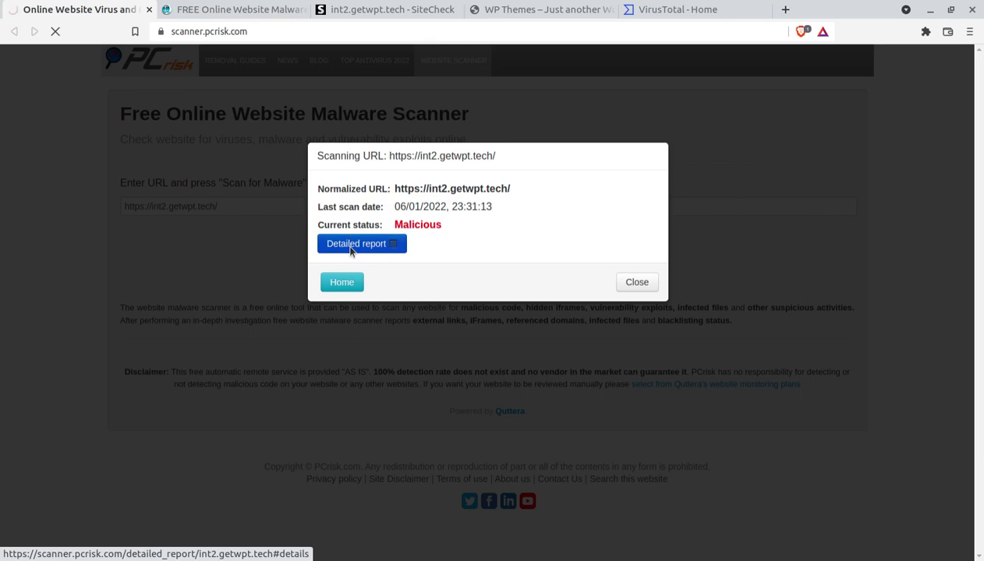
left_click(230, 9)
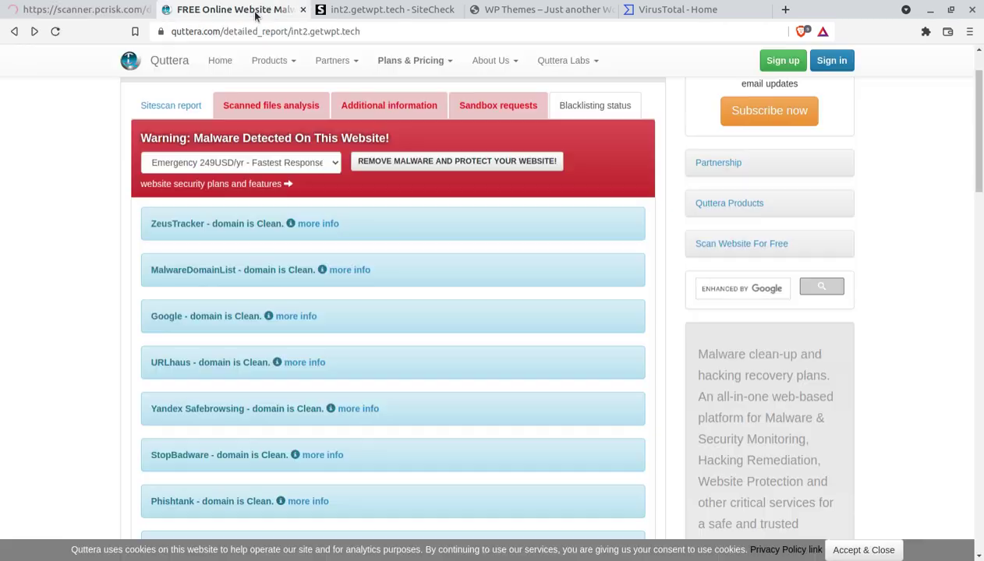
left_click(69, 10)
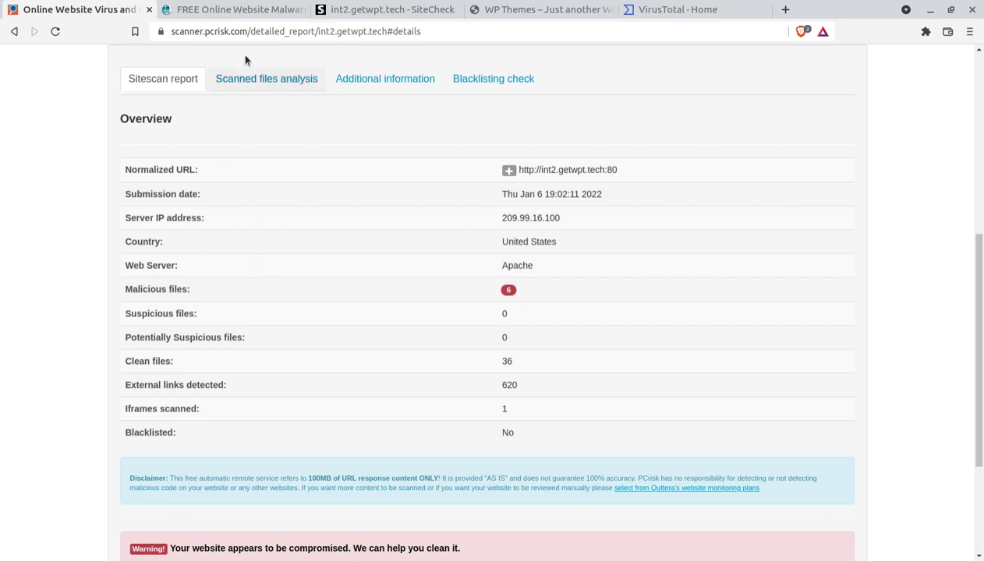
left_click(236, 10)
key("ctrl+shift+Tab")
scroll(312, 281, "down", 3)
scroll(292, 202, "up", 2)
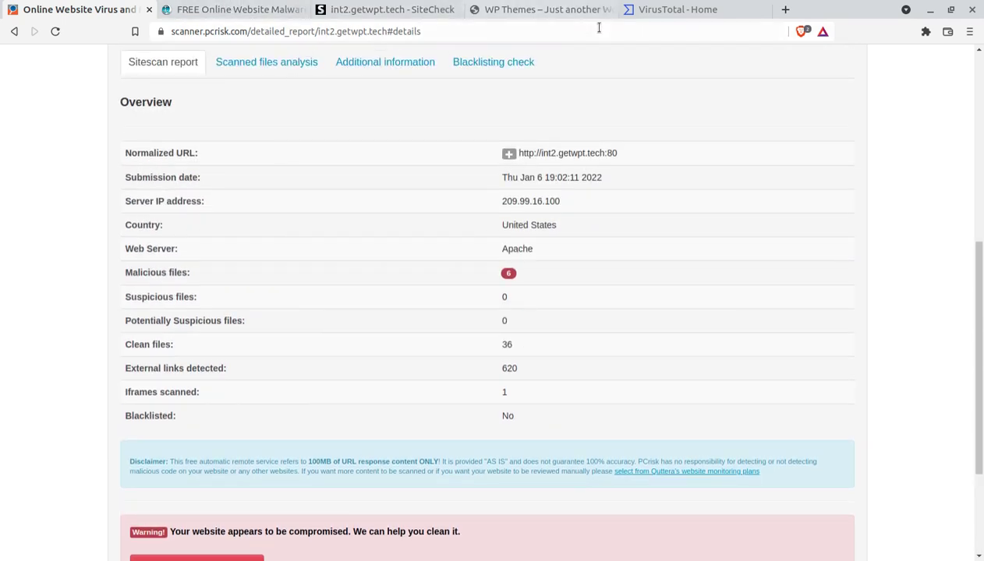
Switch to VirusTotal, view its file upload option and return to the URL scan
left_click(672, 11)
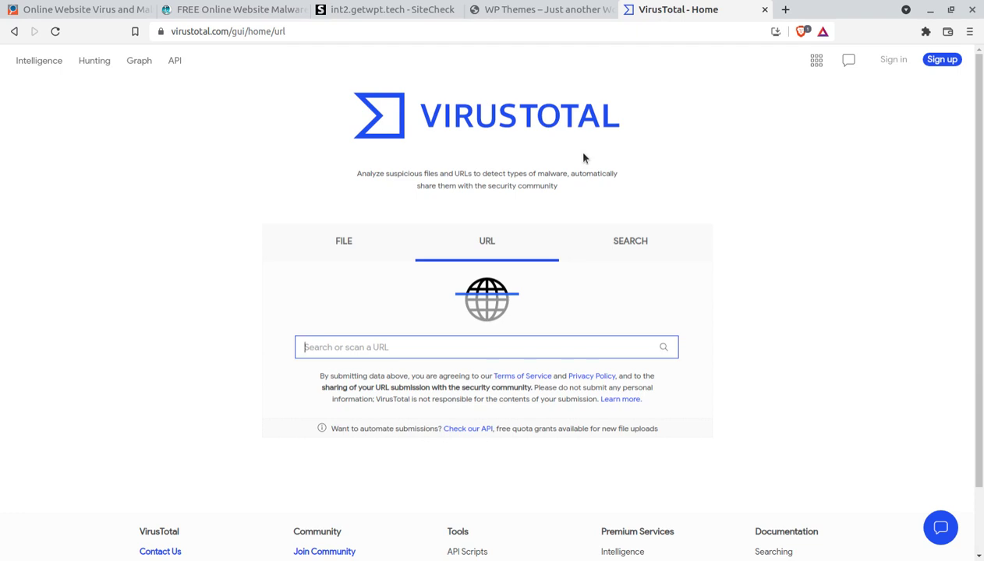
left_click(341, 240)
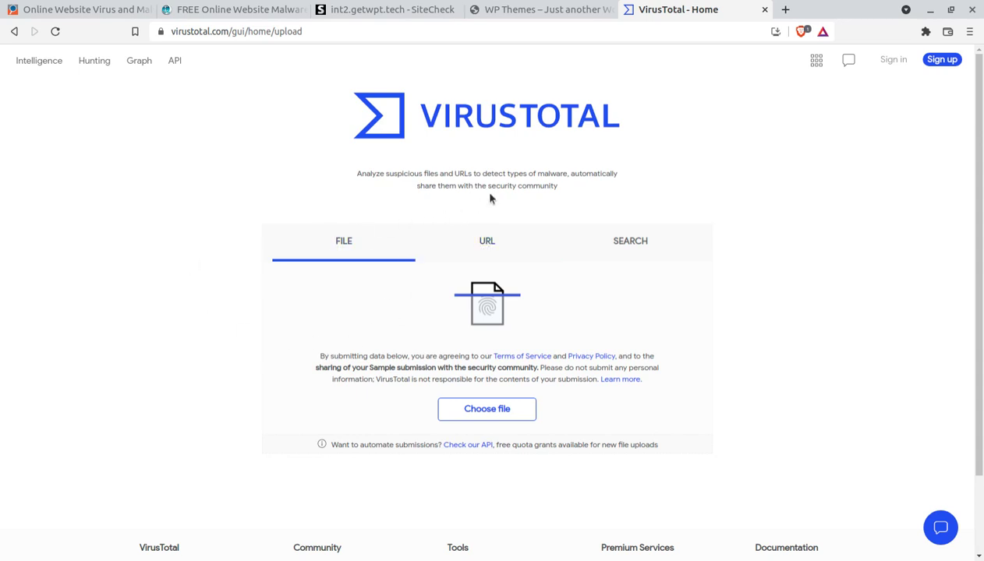
left_click(490, 241)
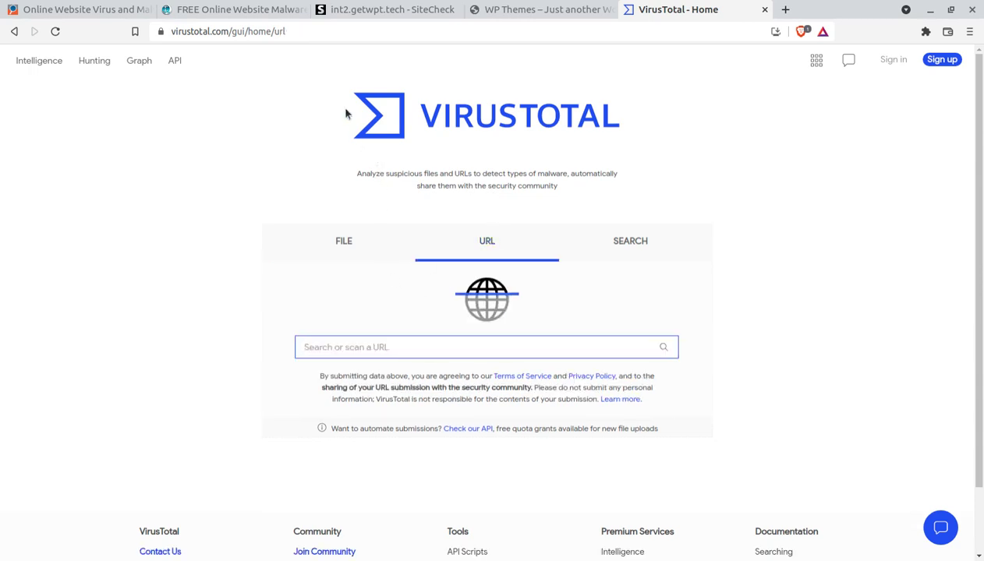
left_click(383, 349)
type("https://ik.imagekit.io/vn49p9jmnnv7g/konte/customer_icte5gqc2xj.sv")
key("BackSpace")
key("BackSpace")
key("BackSpace")
key("BackSpace")
key("BackSpace")
key("BackSpace")
key("BackSpace")
key("BackSpace")
key("BackSpace")
key("BackSpace")
key("BackSpace")
key("BackSpace")
key("BackSpace")
key("BackSpace")
key("BackSpace")
key("BackSpace")
key("BackSpace")
key("BackSpace")
key("BackSpace")
key("BackSpace")
Switch to the browser tab showing the WordPress site being checked
left_click(560, 9)
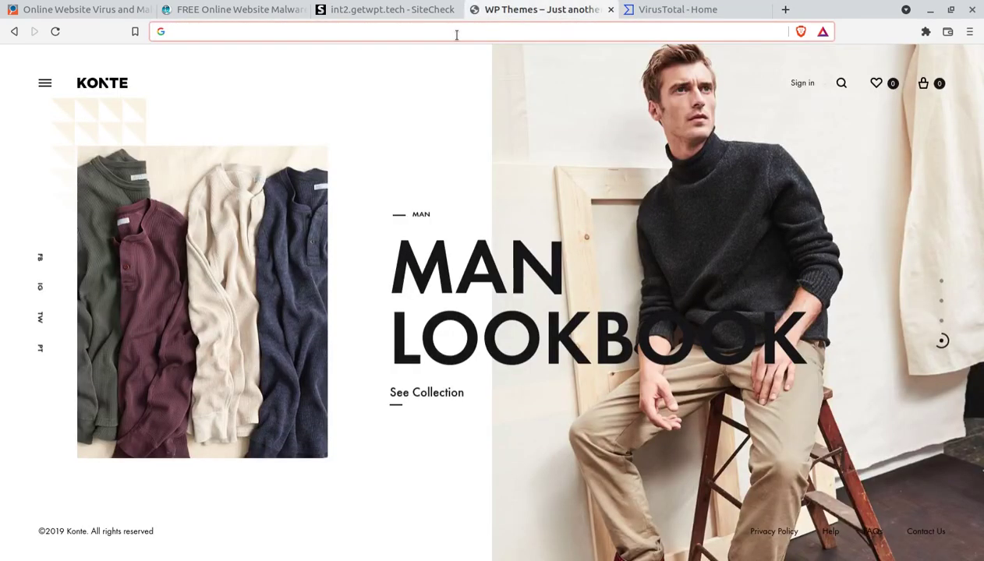
left_click(88, 87)
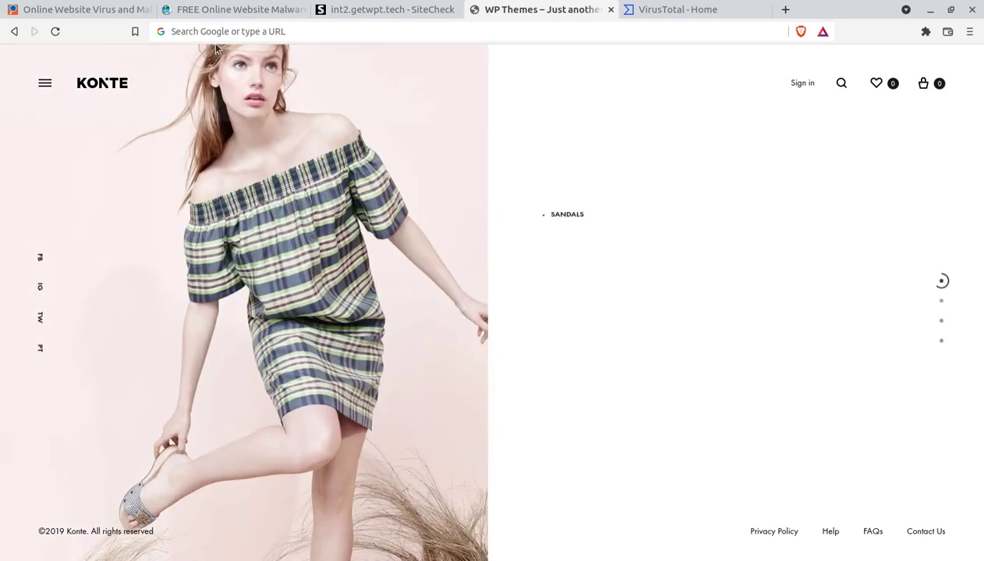
left_click(251, 31)
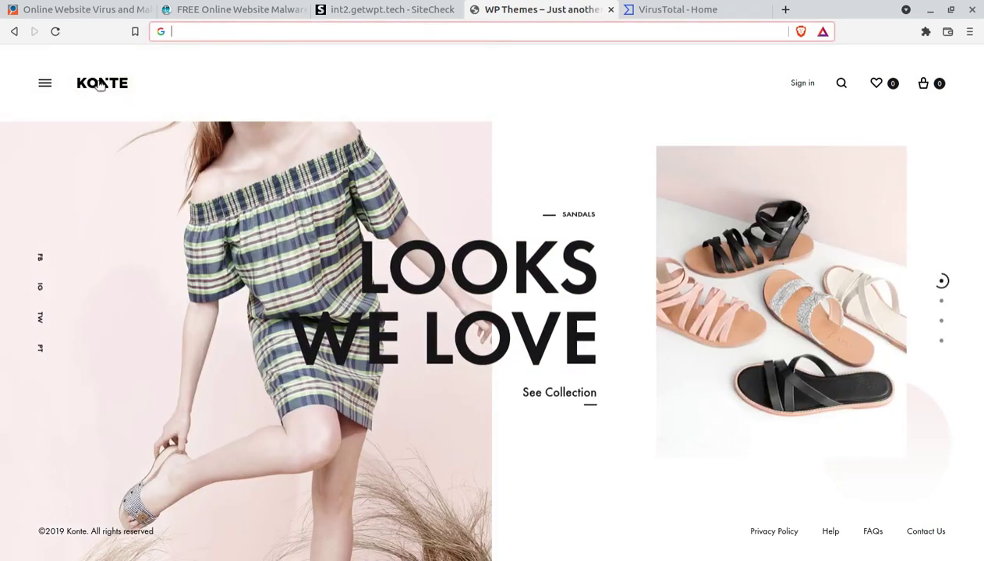
right_click(206, 31)
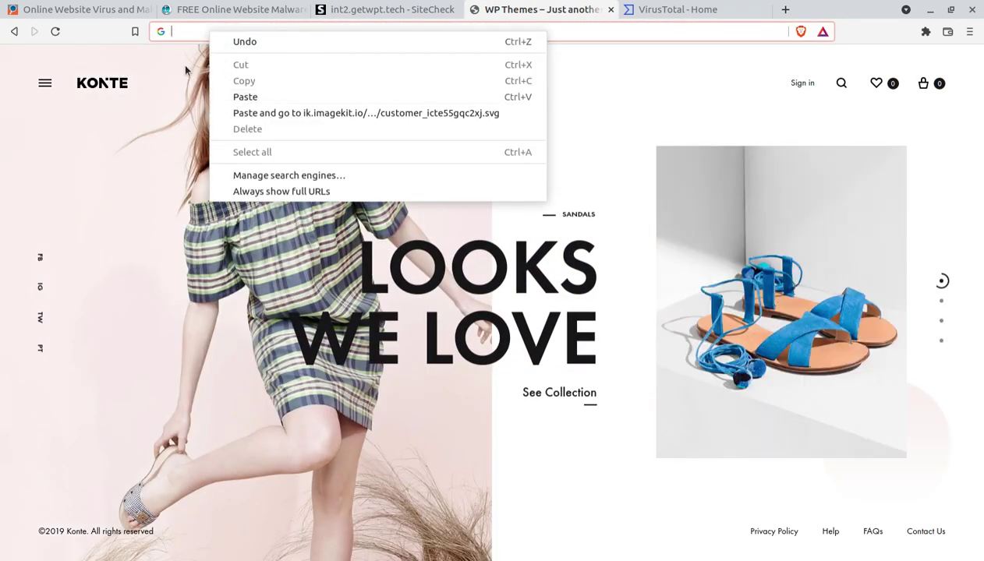
left_click(184, 34)
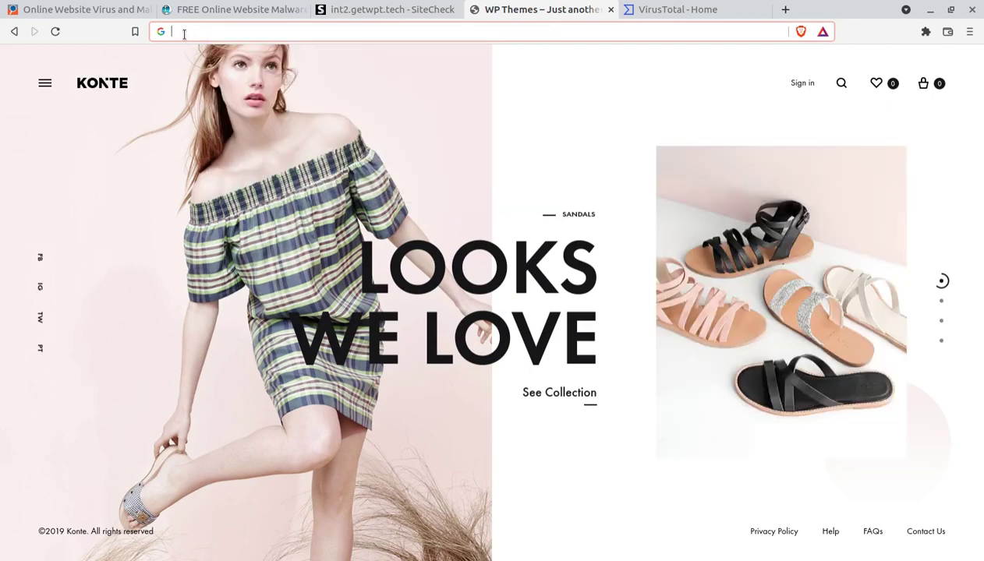
type("ins")
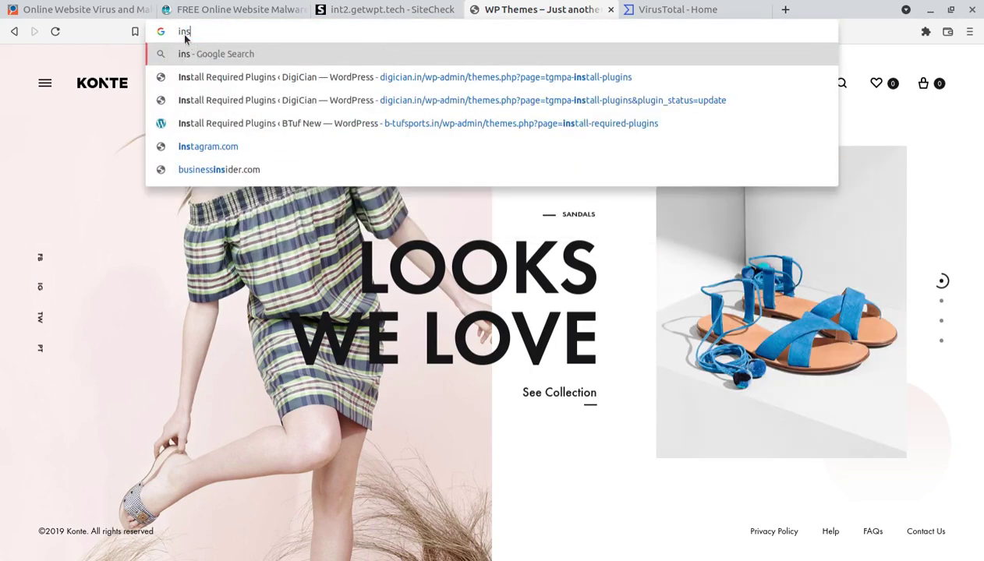
type("t")
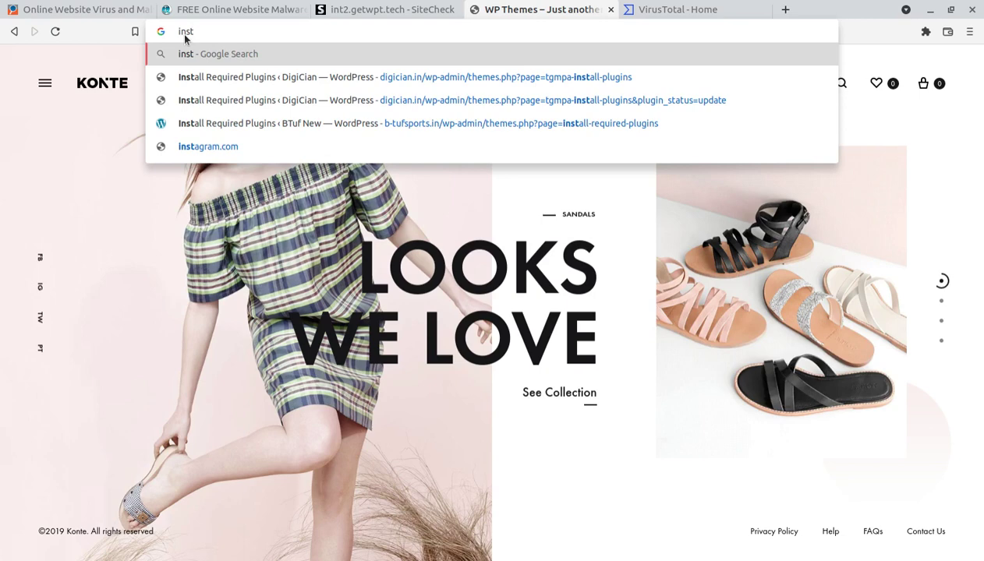
key("BackSpace")
key("BackSpace")
key("BackSpace")
key("BackSpace")
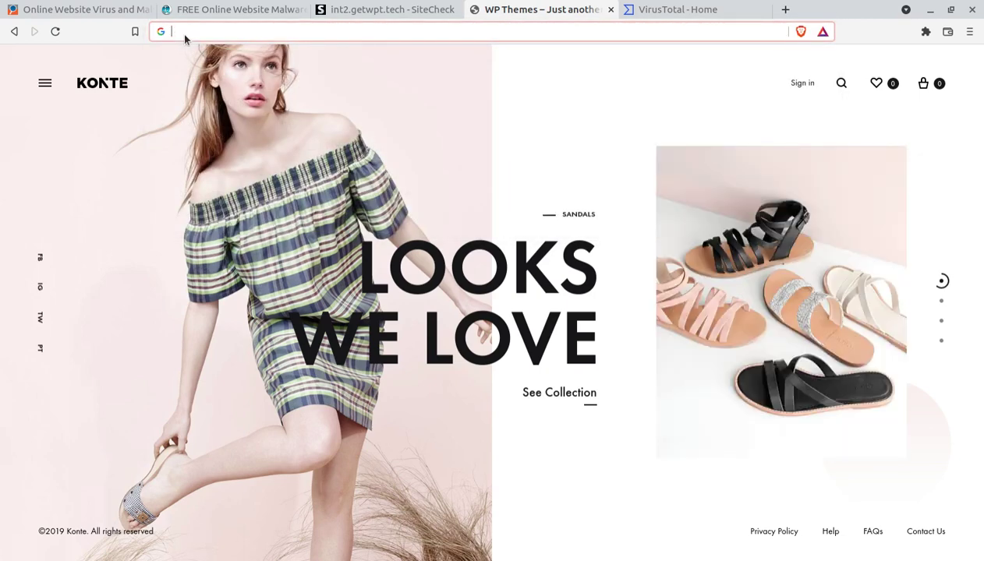
key("Escape")
key("ctrl+c")
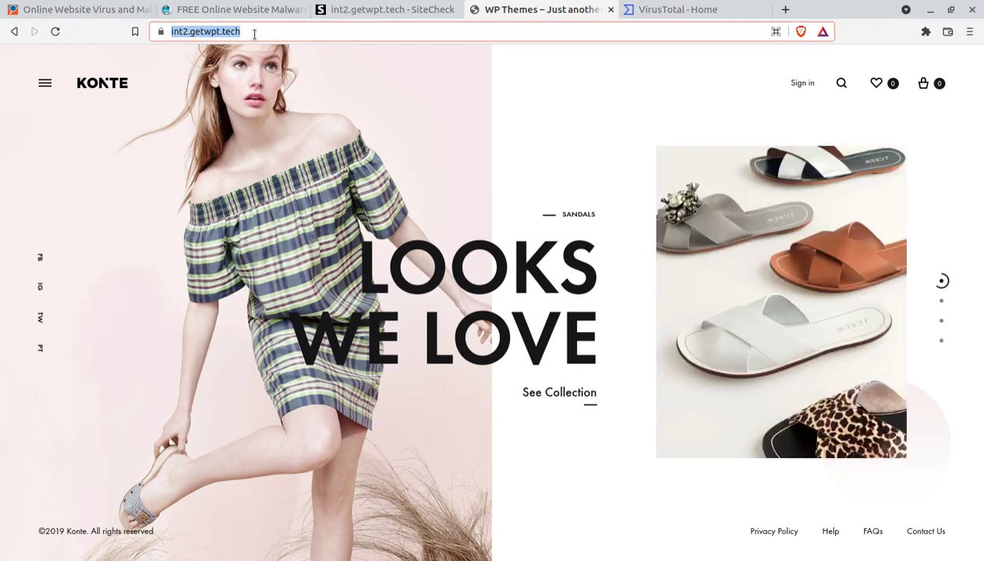
left_click(659, 11)
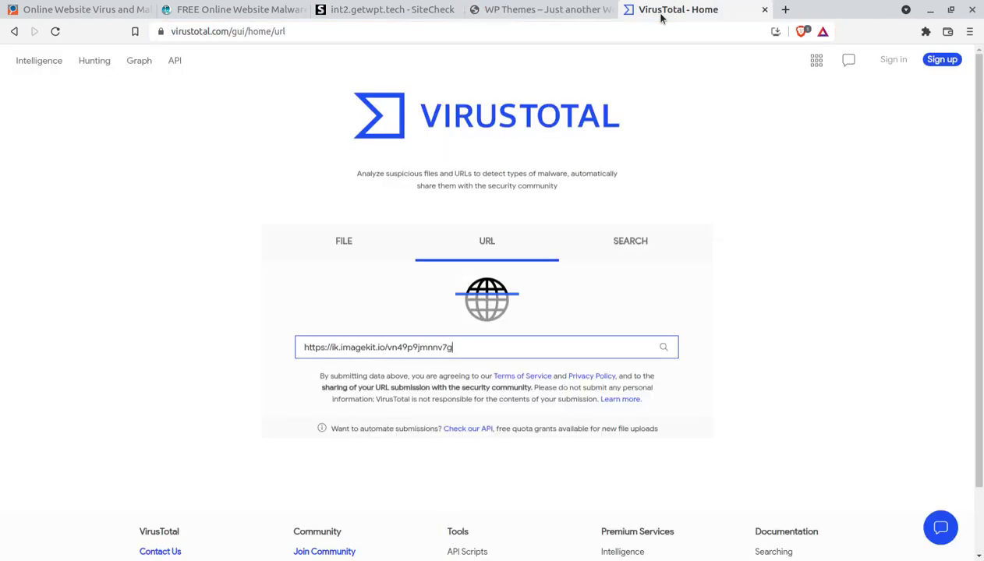
left_click_drag(453, 347, 240, 342)
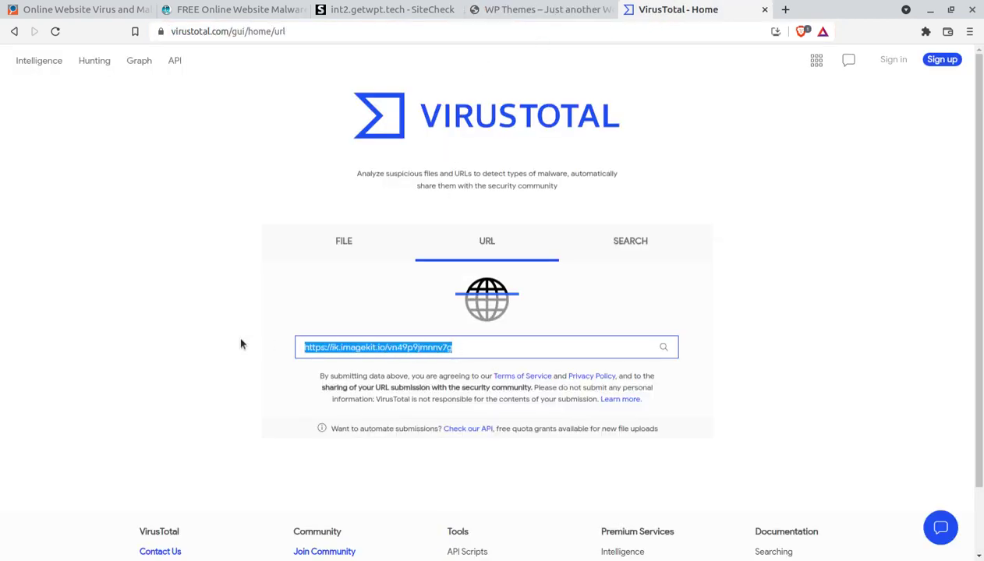
key("ctrl+v")
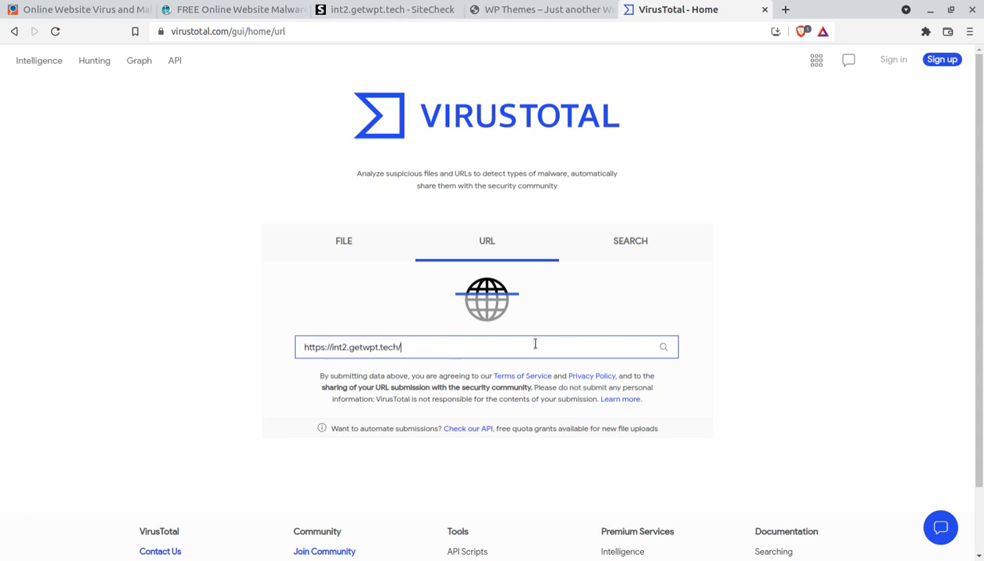
scroll(556, 357, "down", 1)
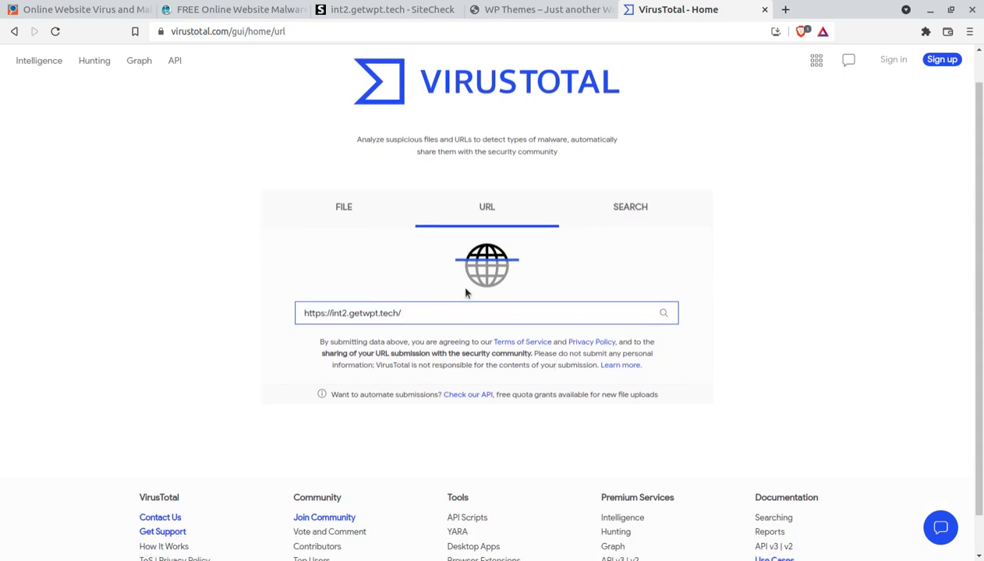
left_click(683, 254)
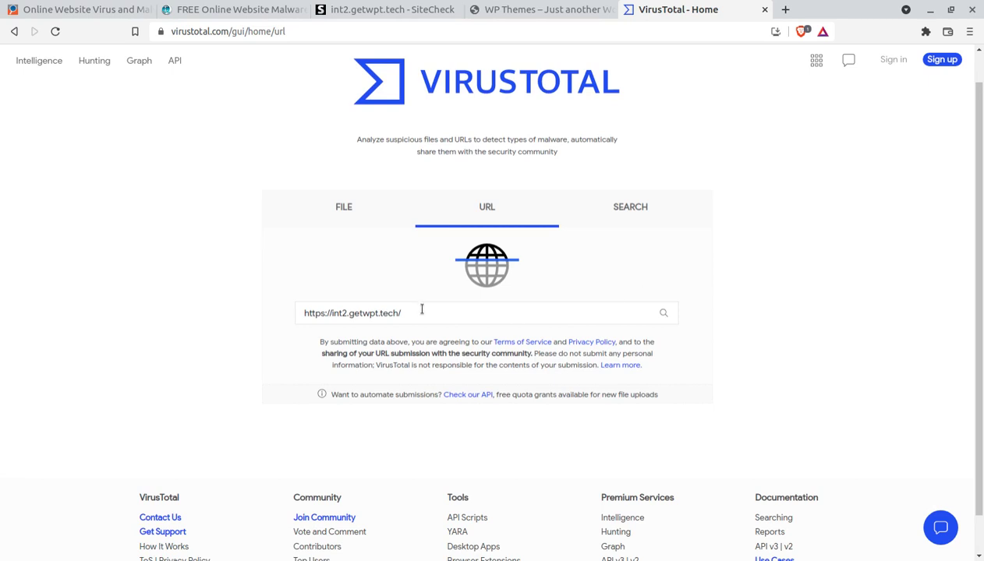
left_click(664, 312)
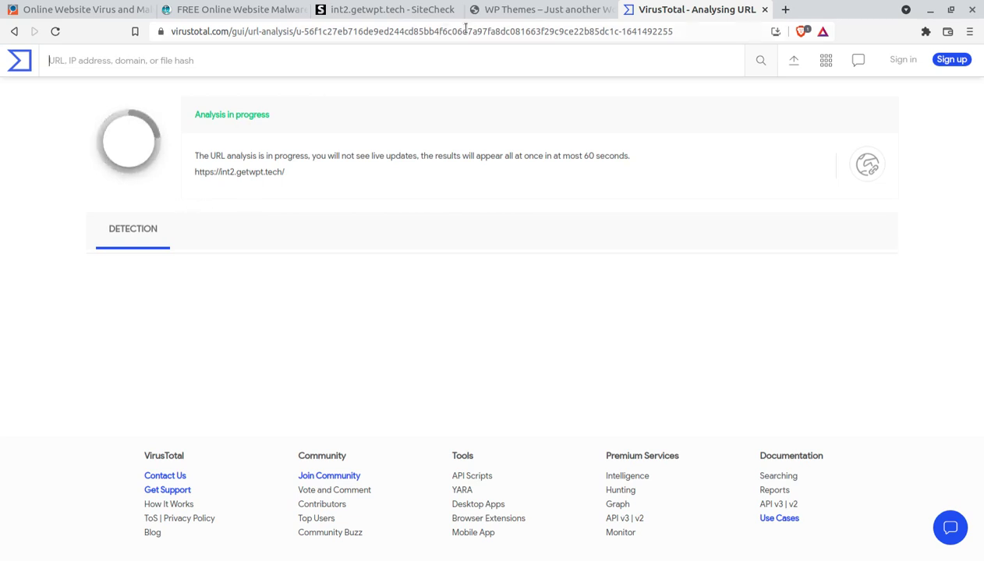
Revisit the Sucuri SiteCheck, Quttera and PCrisk pages in turn to recap the scanners used so far
left_click(391, 16)
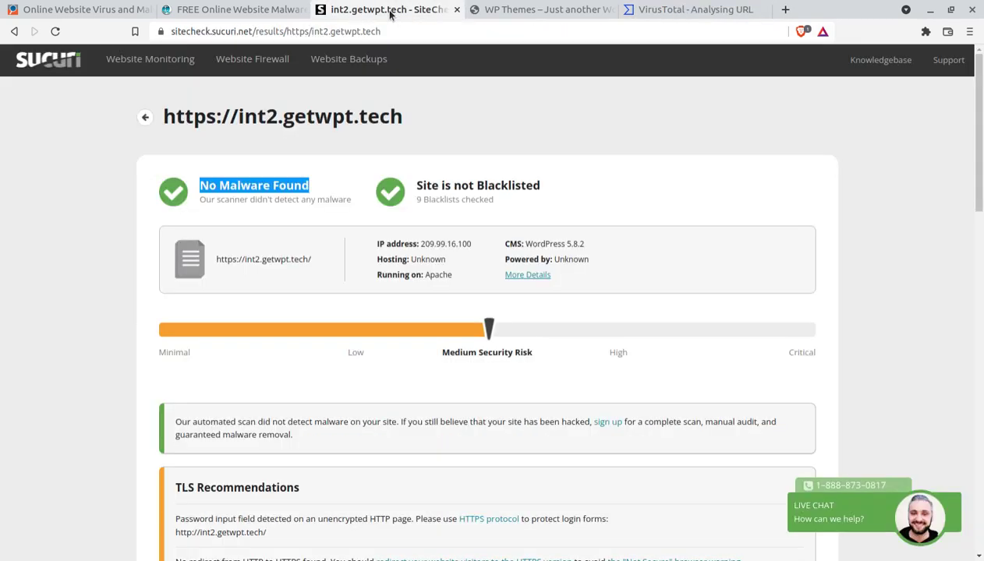
left_click(225, 16)
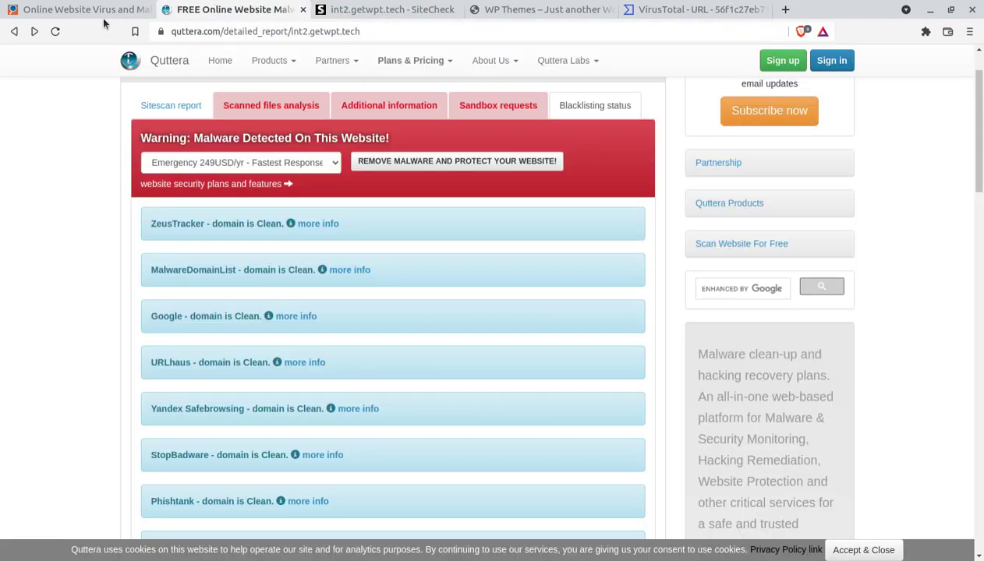
left_click(106, 9)
scroll(257, 293, "up", 5)
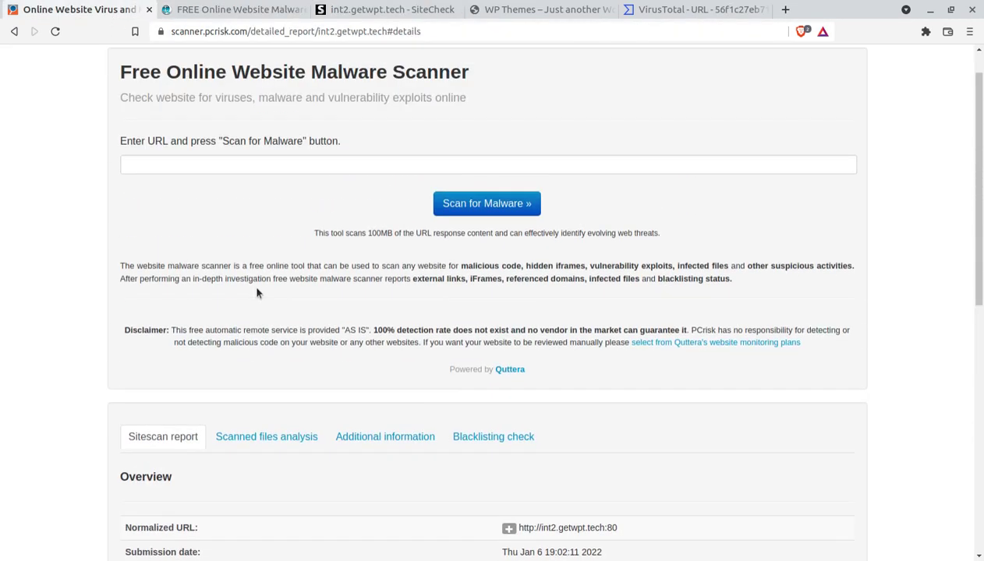
scroll(257, 293, "up", 1)
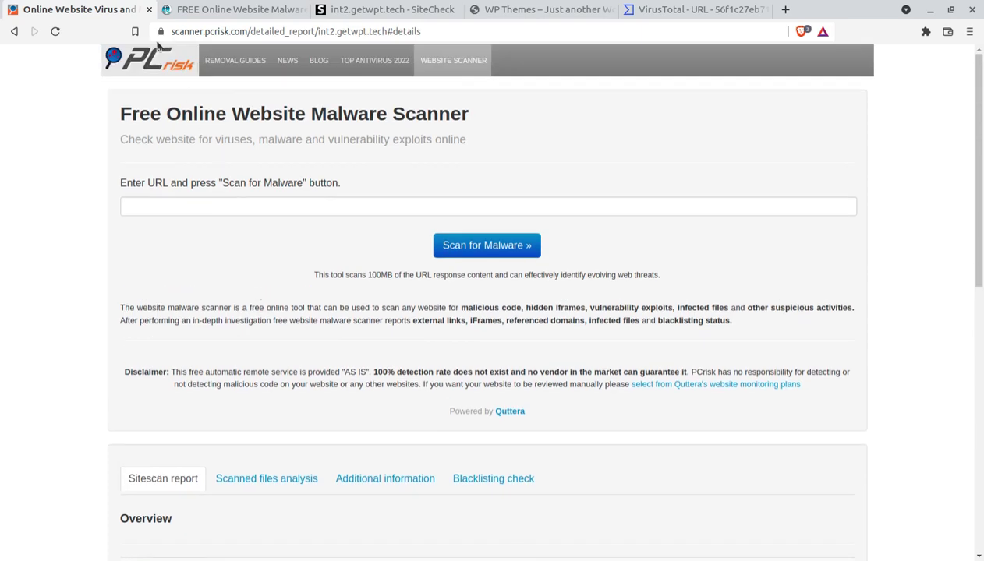
left_click(234, 11)
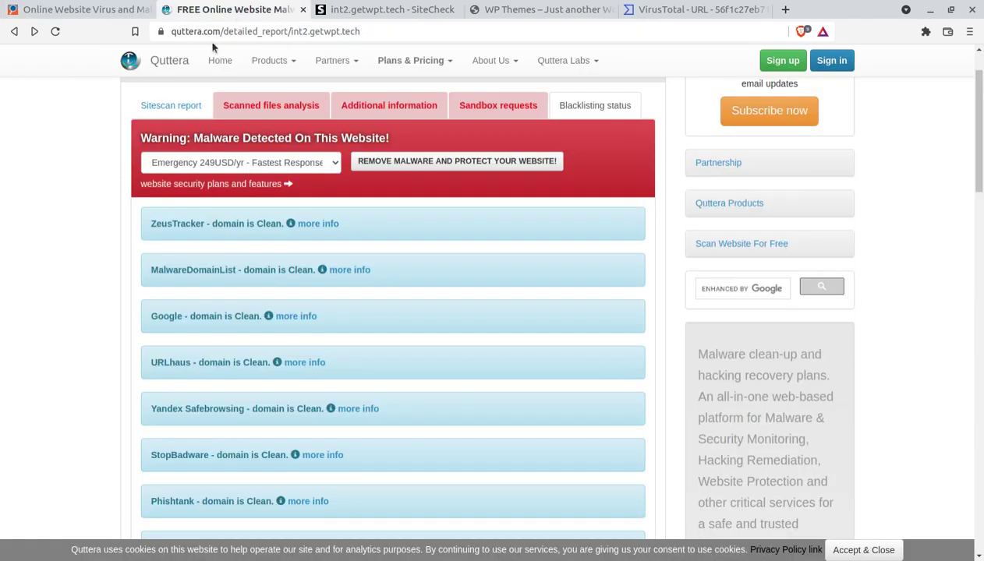
left_click(329, 14)
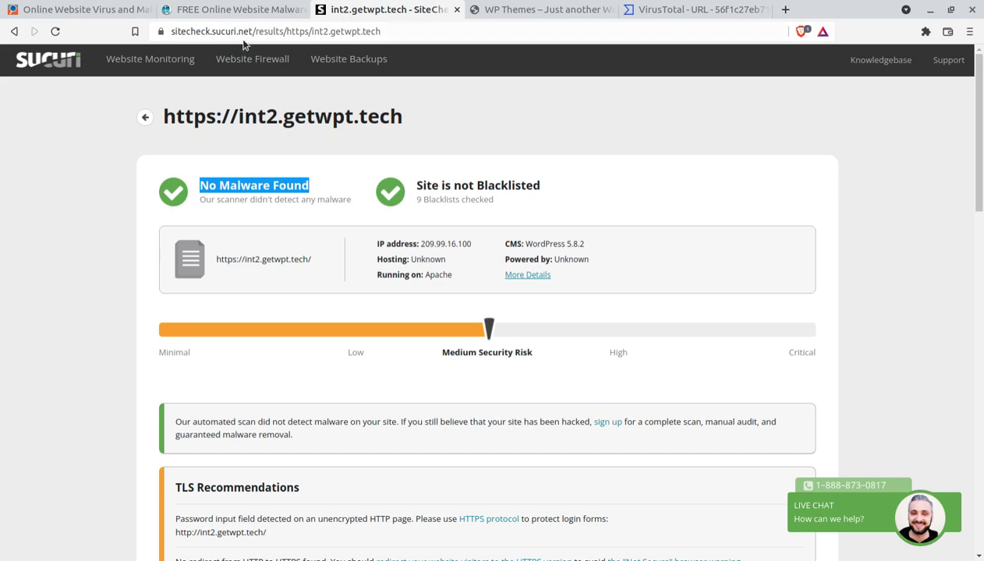
Glance at the Quttera blacklisting report, and read through all vendor verdicts in VirusTotal's detection list
left_click(228, 11)
scroll(90, 168, "up", 2)
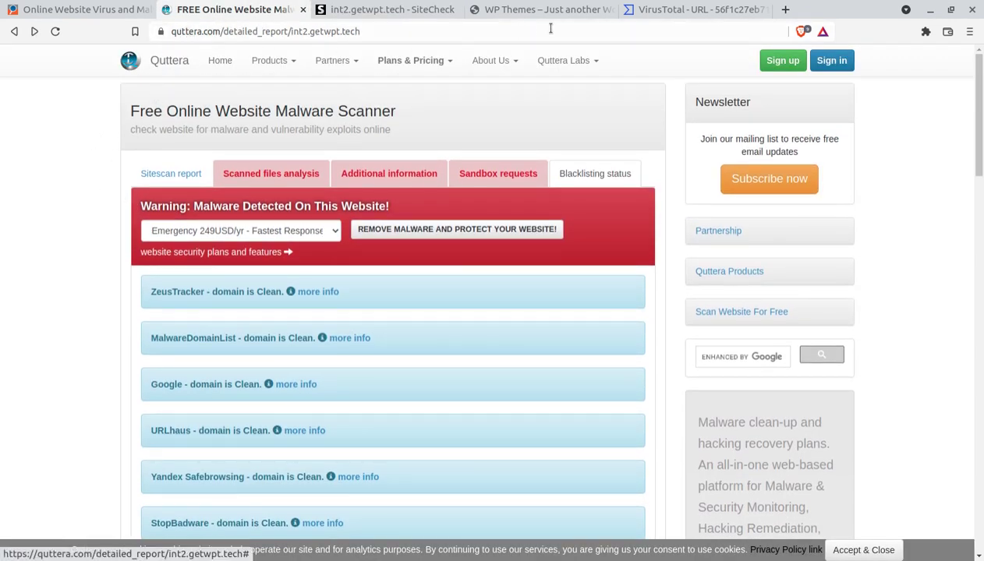
left_click(652, 11)
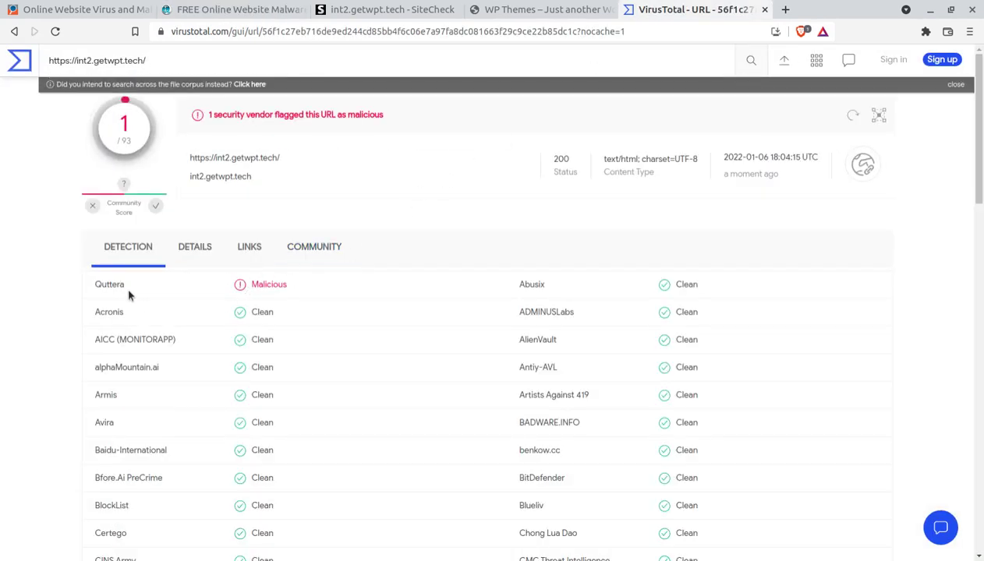
scroll(357, 289, "down", 3)
scroll(362, 298, "down", 12)
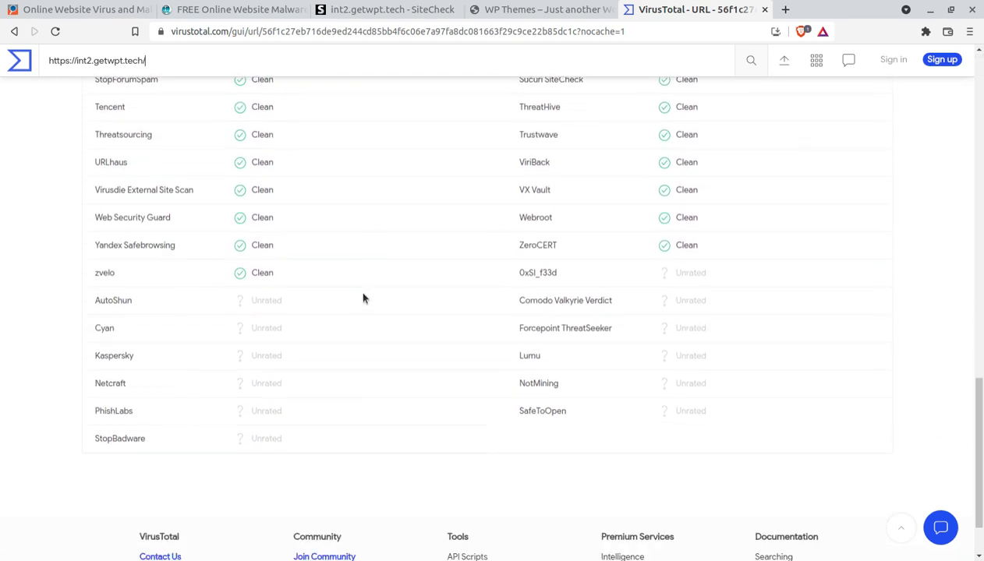
scroll(362, 298, "up", 12)
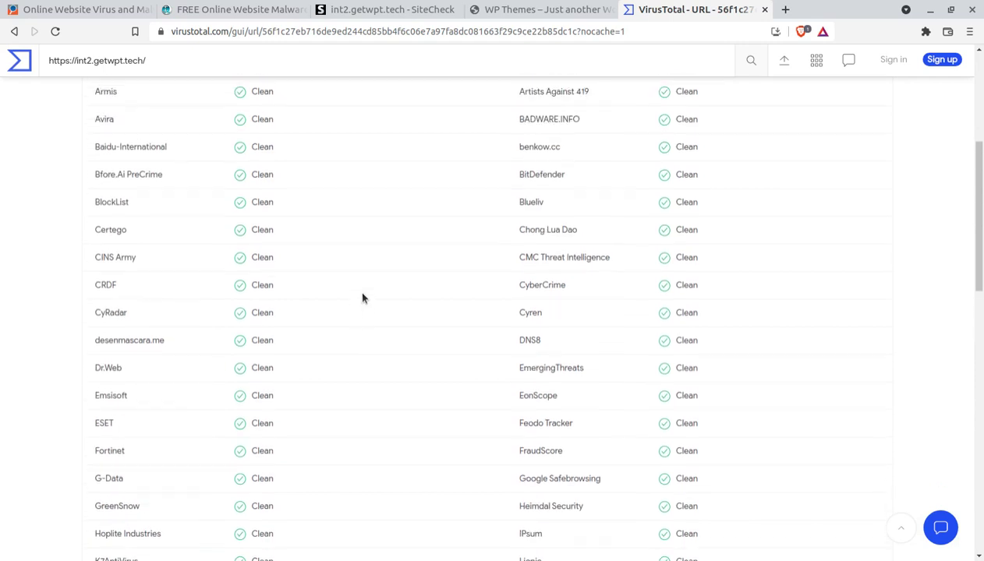
scroll(363, 298, "up", 4)
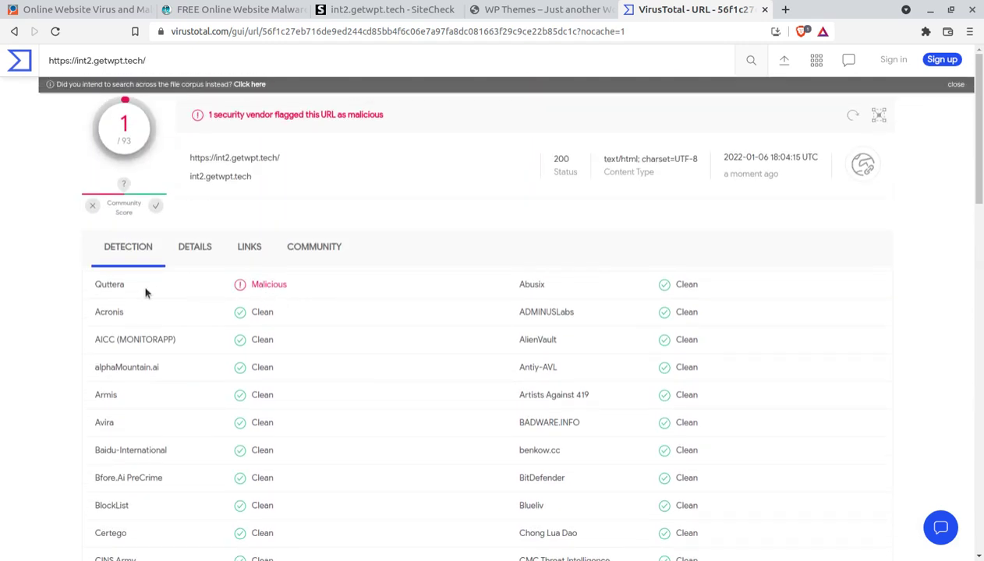
Recheck the Quttera and Sucuri SiteCheck reports against the VirusTotal detection results
left_click(216, 11)
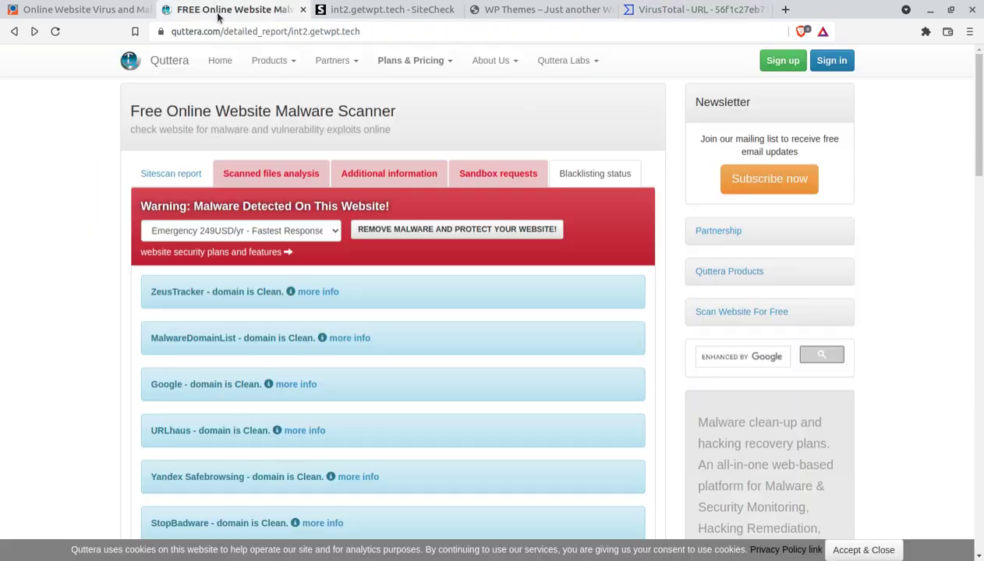
left_click(373, 13)
left_click(680, 15)
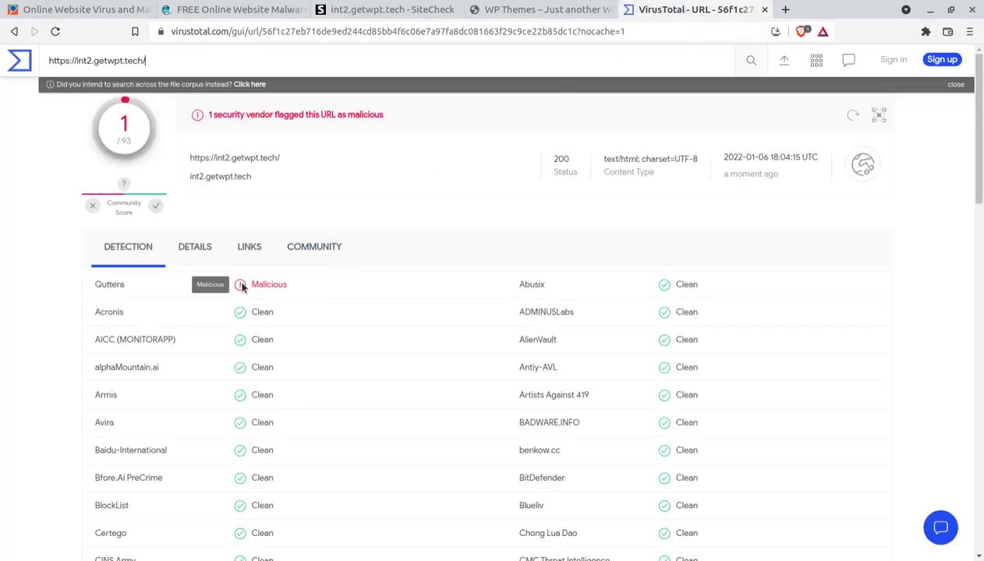
Review the scanned URL's details, outgoing links and community comments in the VirusTotal report
left_click(197, 248)
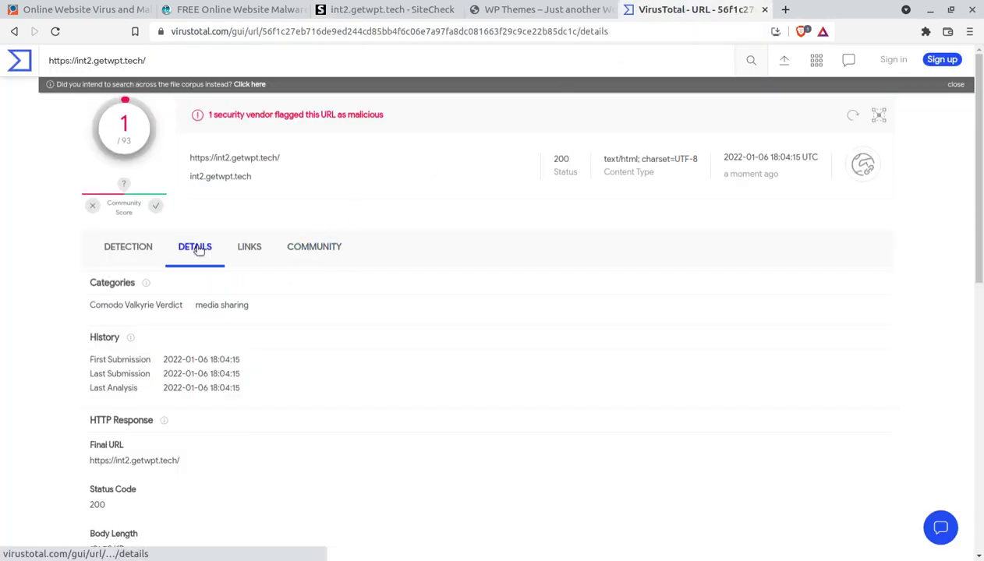
scroll(183, 322, "down", 2)
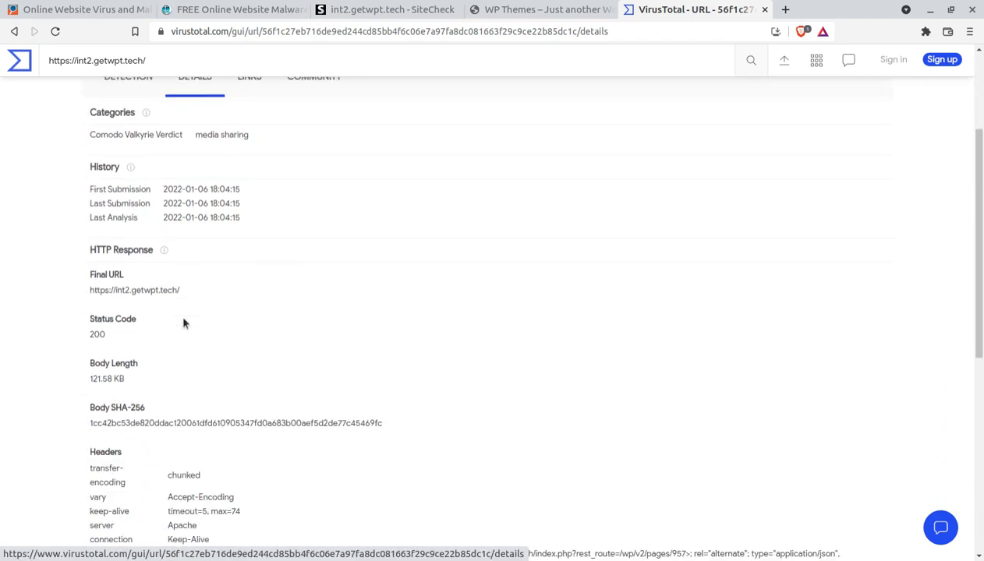
scroll(184, 324, "down", 5)
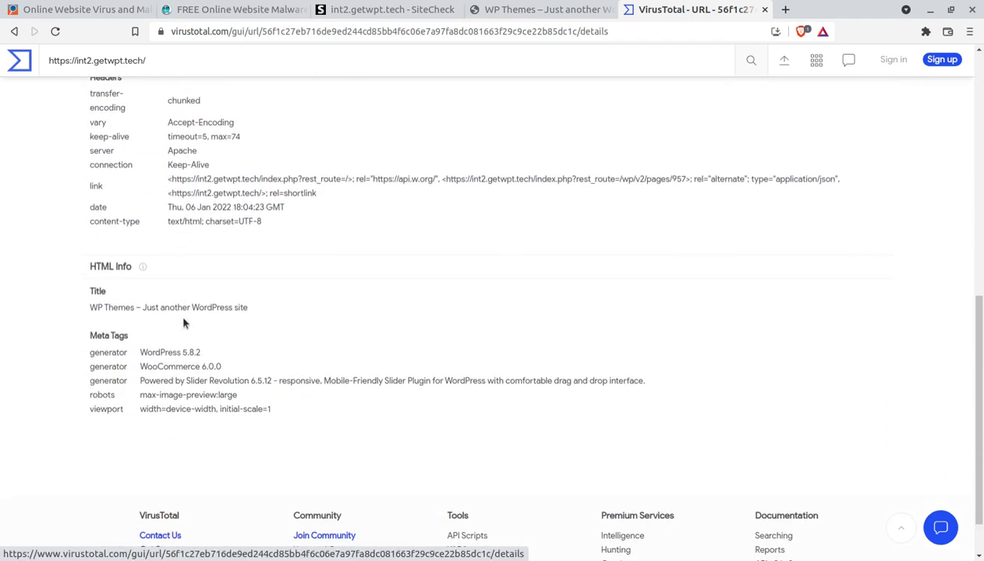
scroll(184, 323, "up", 7)
left_click(244, 254)
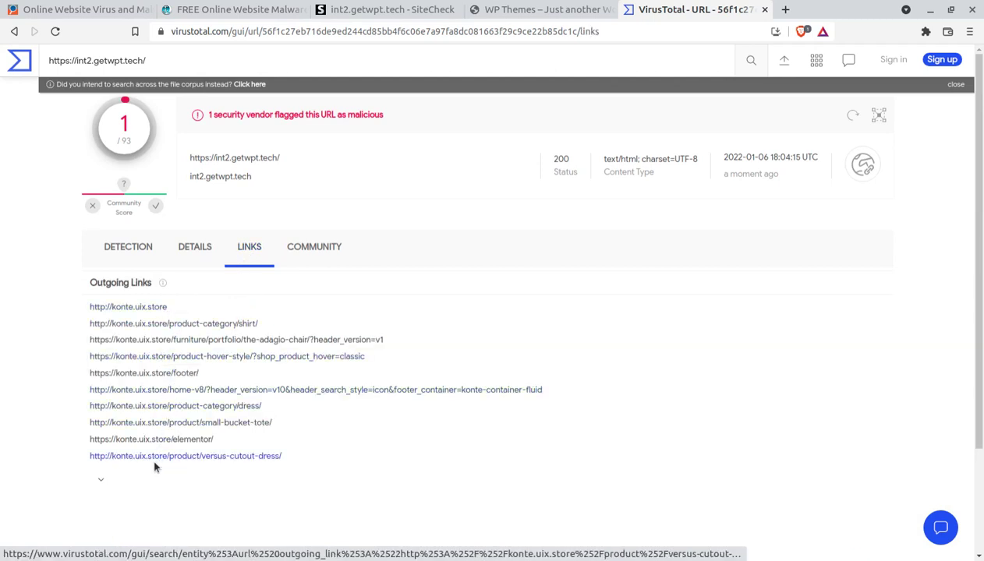
left_click(310, 249)
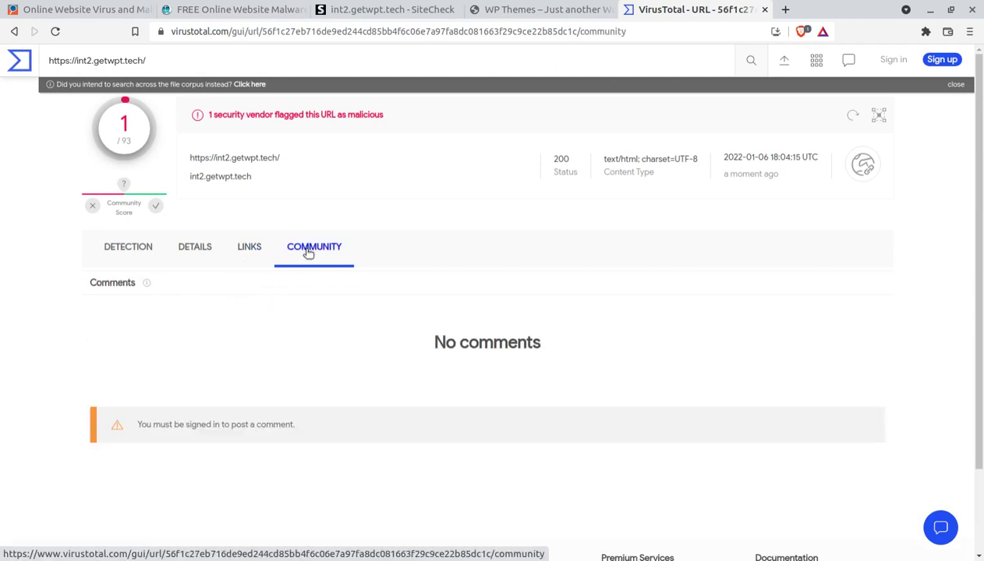
Go back through the links and details to VirusTotal's detection results and highlight the summary verdict above the vendor list
left_click(243, 249)
left_click(203, 250)
left_click(153, 251)
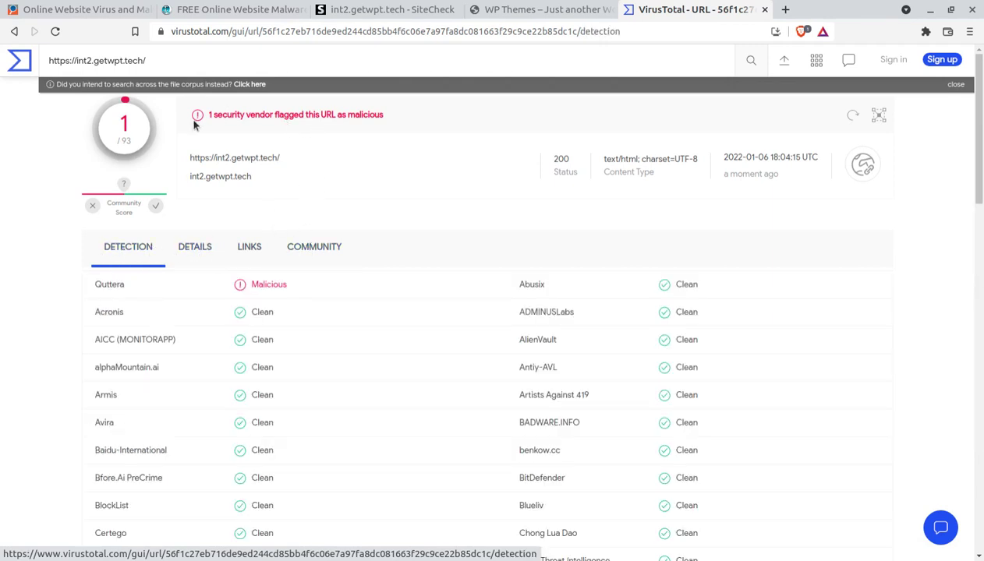
left_click_drag(387, 115, 219, 113)
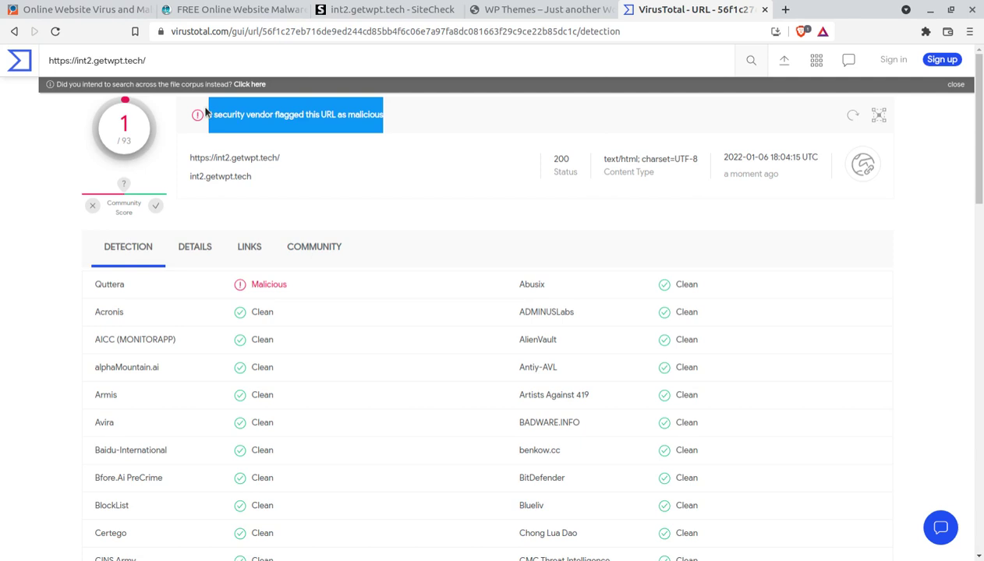
left_click(416, 198)
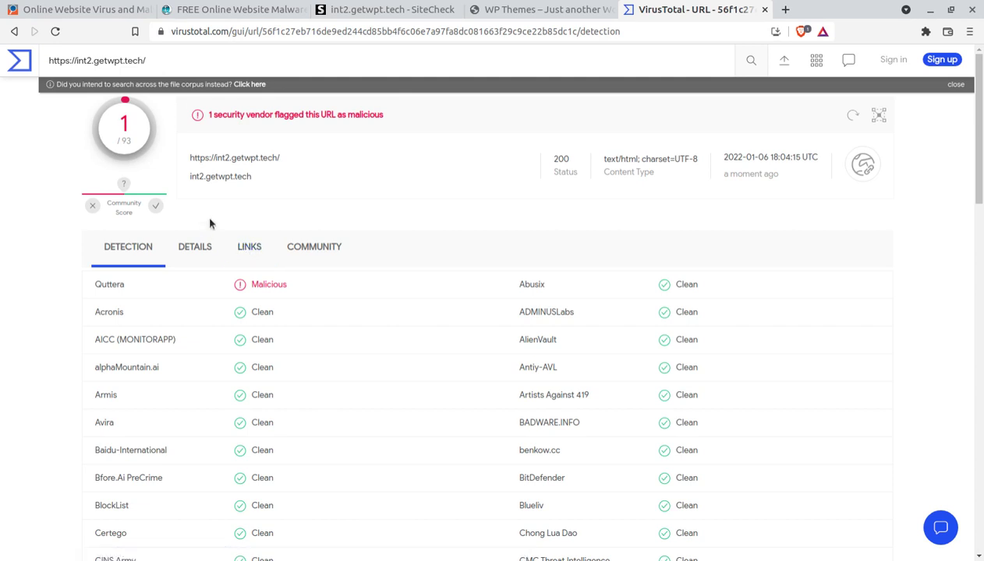
Highlight the scanned site's address in the Sucuri SiteCheck report and compare that report with Quttera's
left_click(390, 9)
left_click(140, 170)
left_click_drag(405, 123, 162, 118)
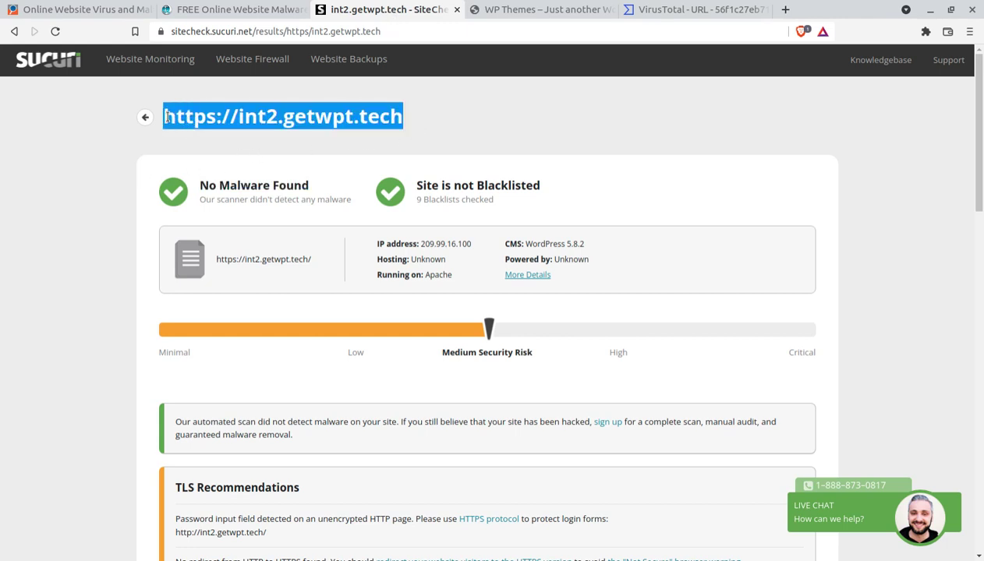
left_click(238, 11)
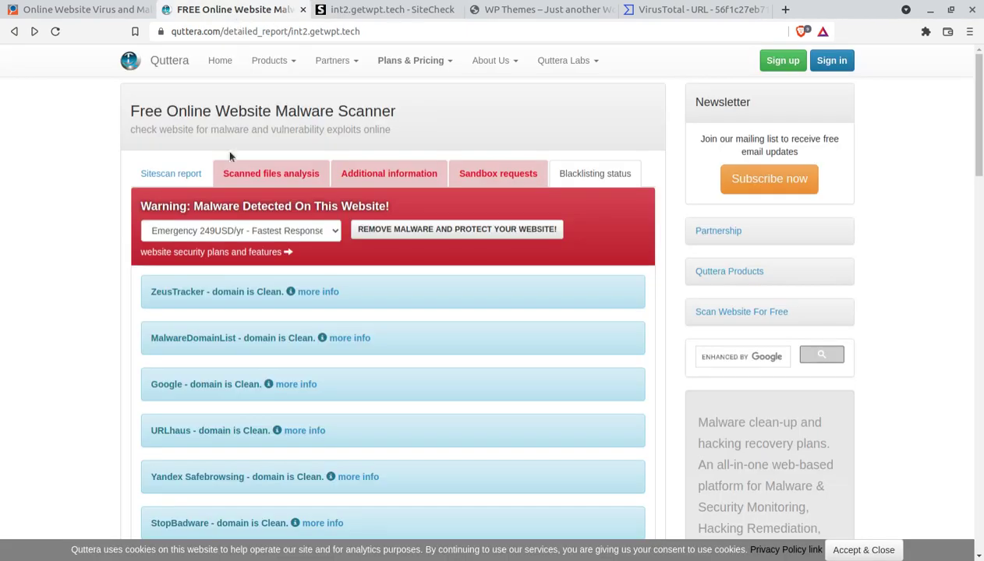
left_click(369, 15)
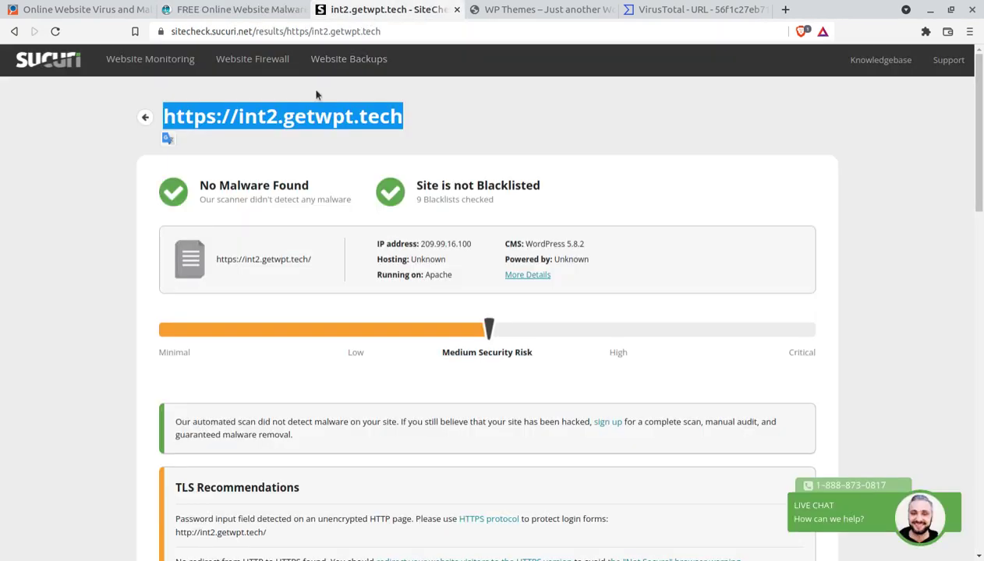
left_click(209, 11)
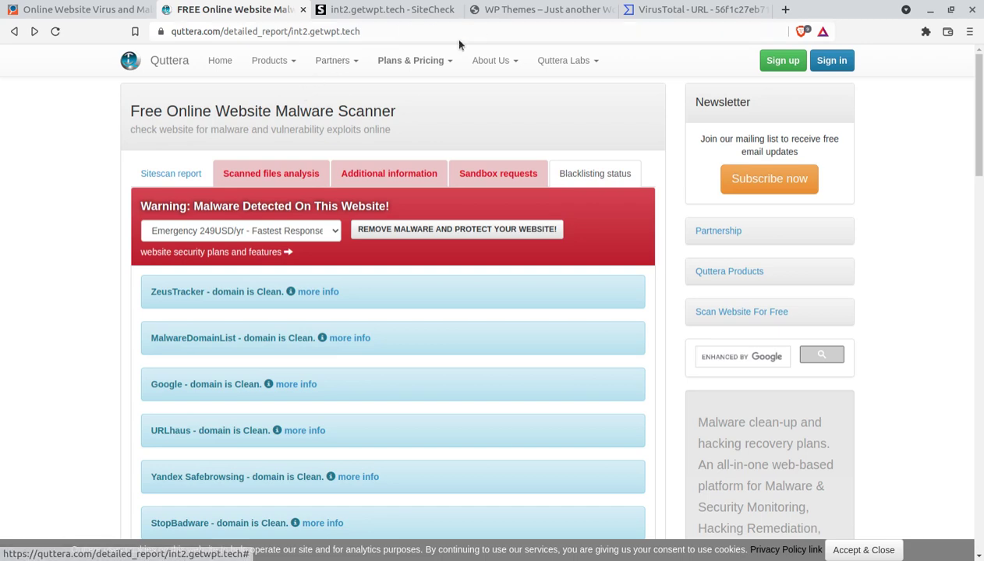
Revisit the PCrisk, Quttera and Sucuri pages in turn, ending on the WordPress site that was scanned
left_click(87, 9)
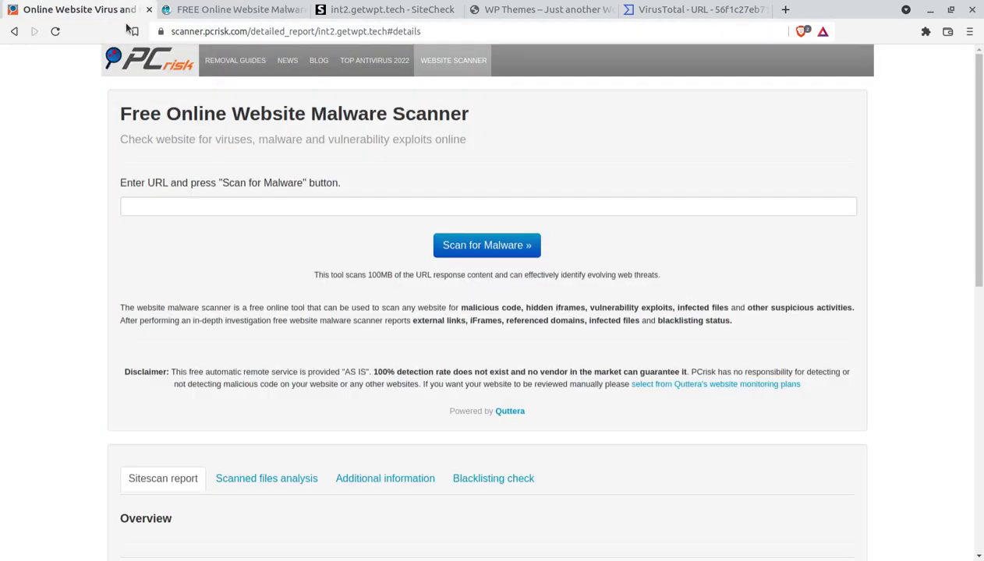
left_click(247, 12)
left_click(367, 12)
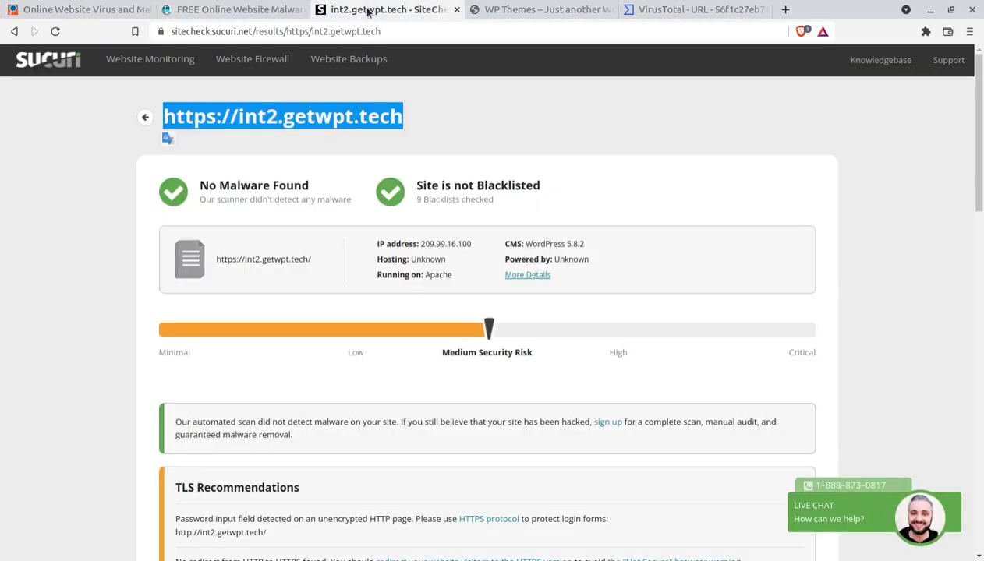
left_click(533, 11)
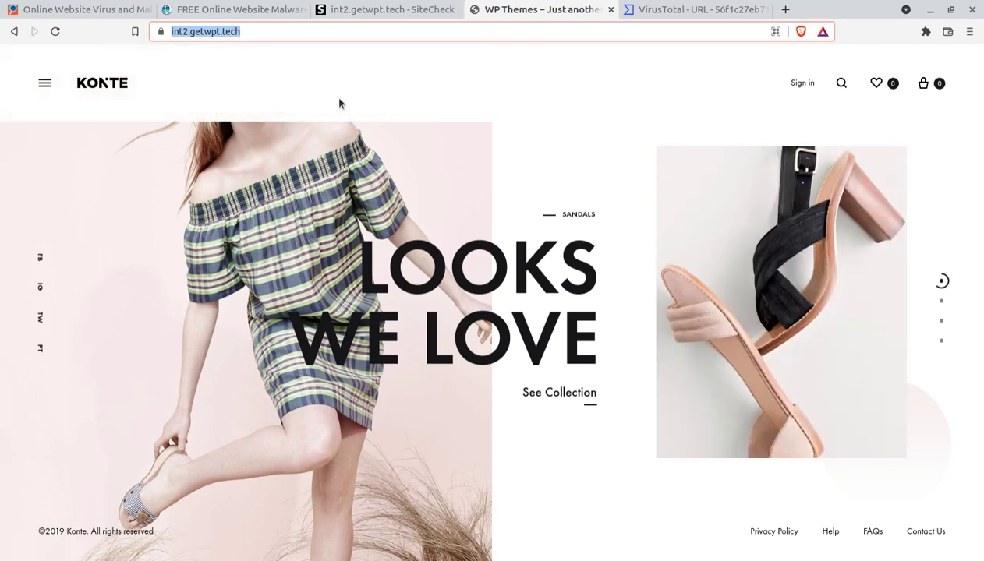
left_click(336, 90)
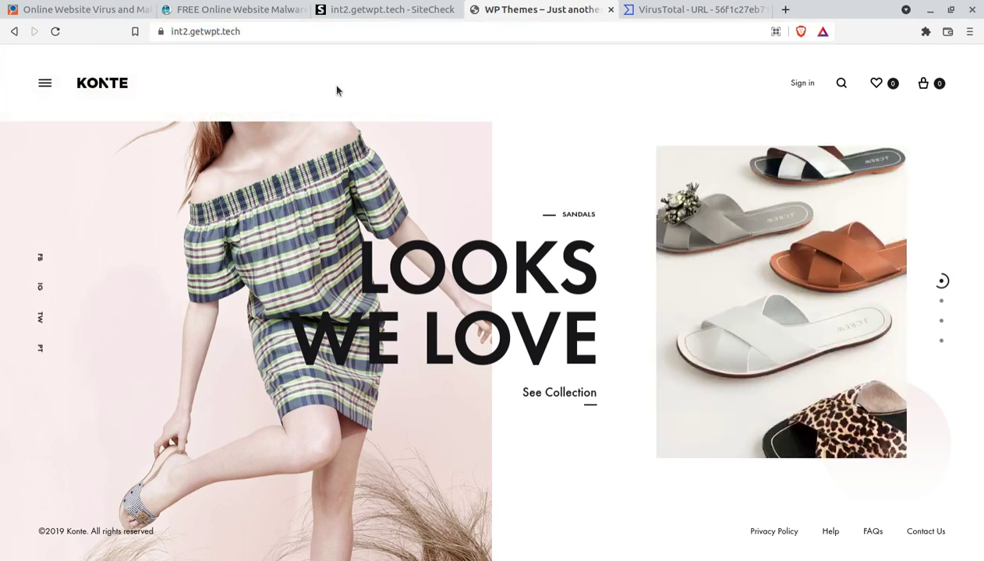